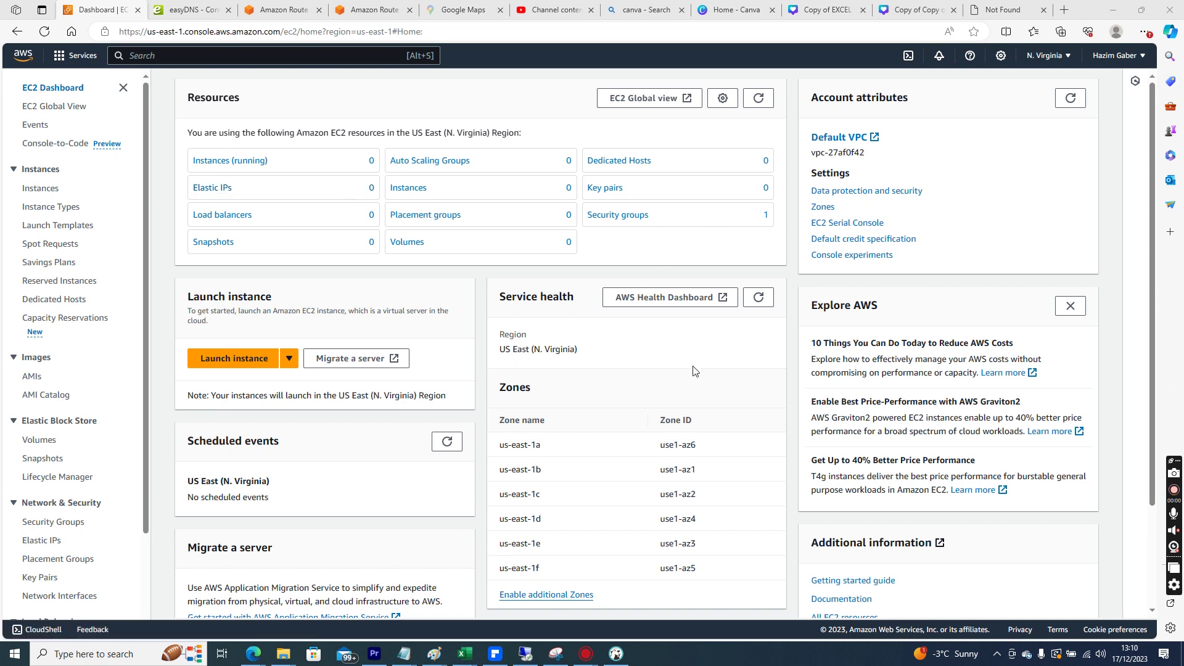
Review the AWS regions offered in the console's region list, including those not enabled for the account.
{"action": "left_click", "coordinate": [1067, 58]}
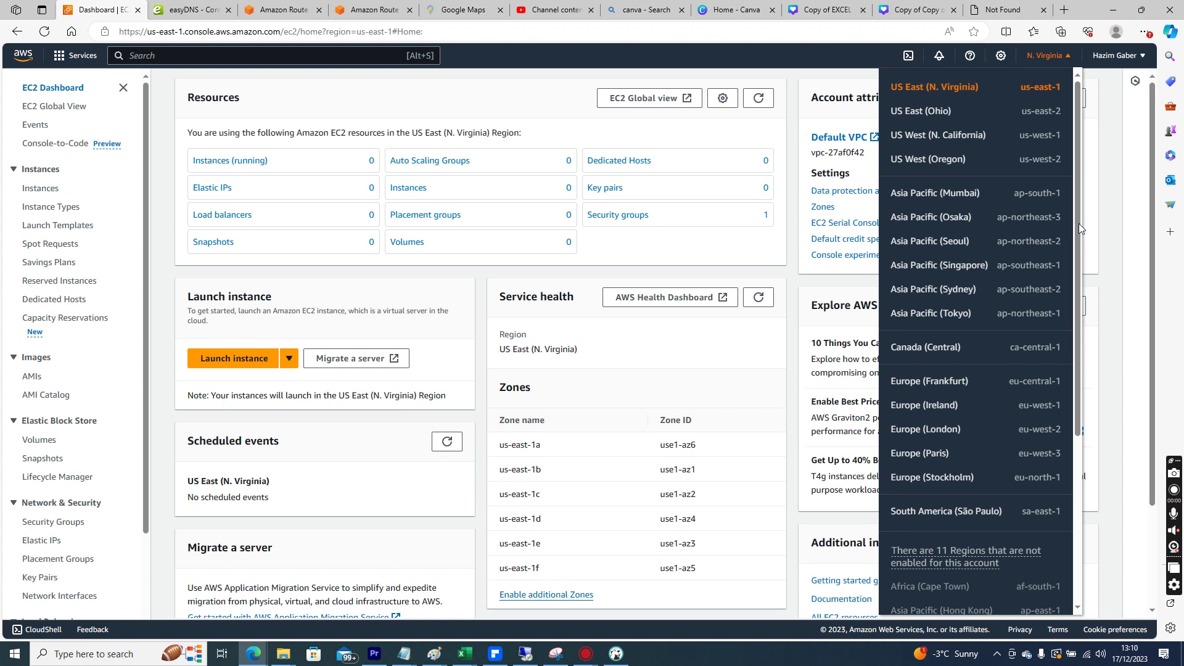
{"action": "left_click_drag", "start_coordinate": [1078, 227], "coordinate": [1064, 149]}
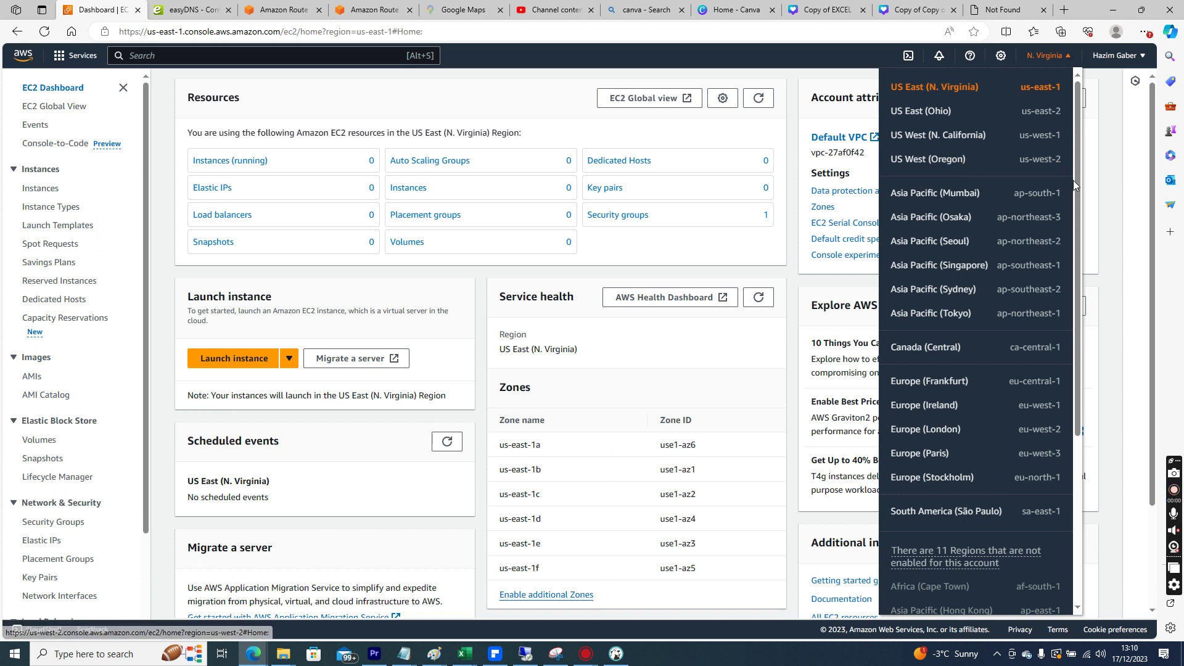
{"action": "left_click_drag", "start_coordinate": [1077, 193], "coordinate": [1076, 230]}
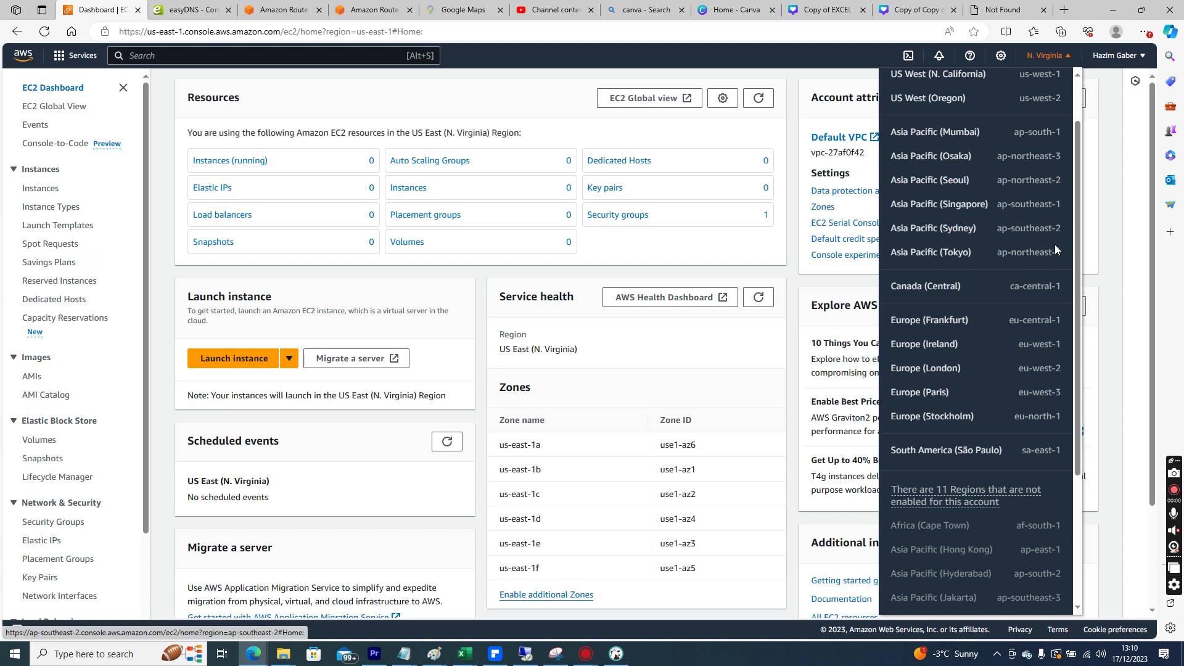
{"action": "left_click_drag", "start_coordinate": [1072, 268], "coordinate": [1084, 441]}
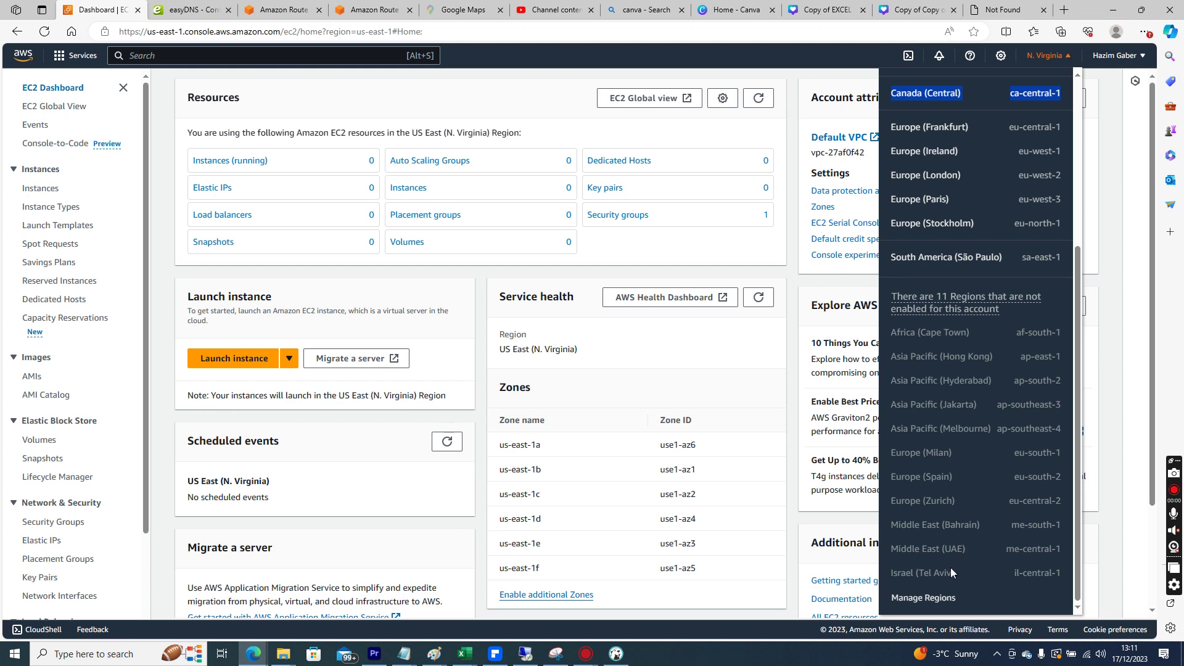
{"action": "scroll", "coordinate": [1077, 526], "scroll_direction": "up", "scroll_amount": 5}
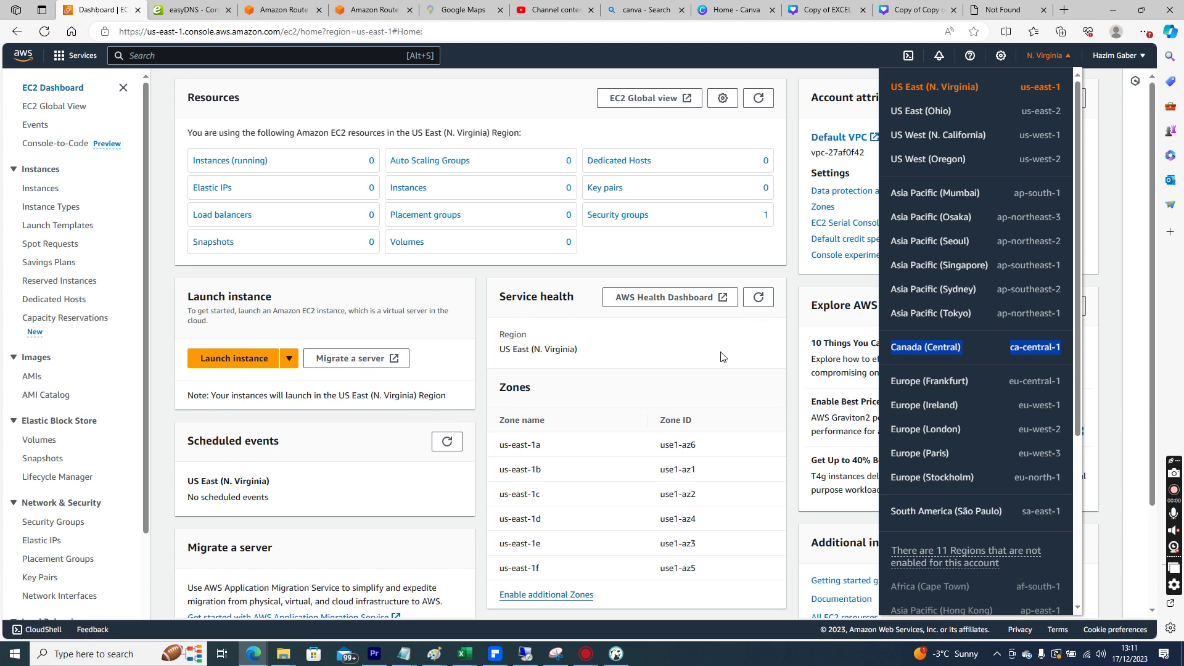
{"action": "left_click", "coordinate": [462, 322]}
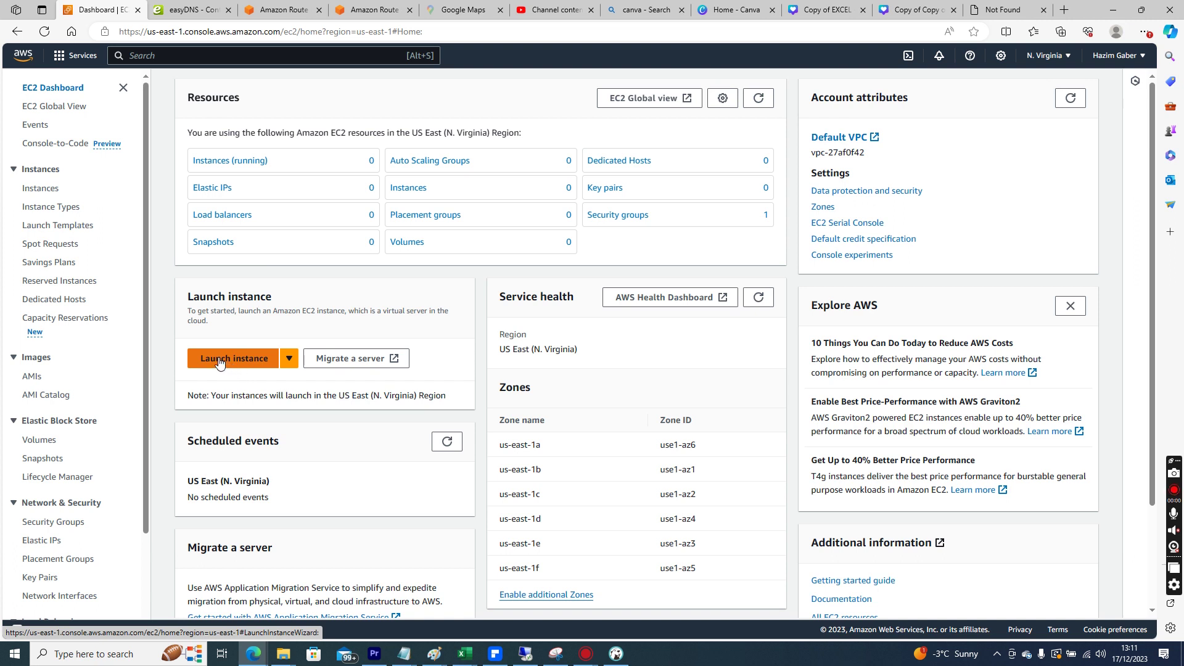
Start launching a new EC2 instance in the N. Virginia region.
{"action": "left_click", "coordinate": [253, 368]}
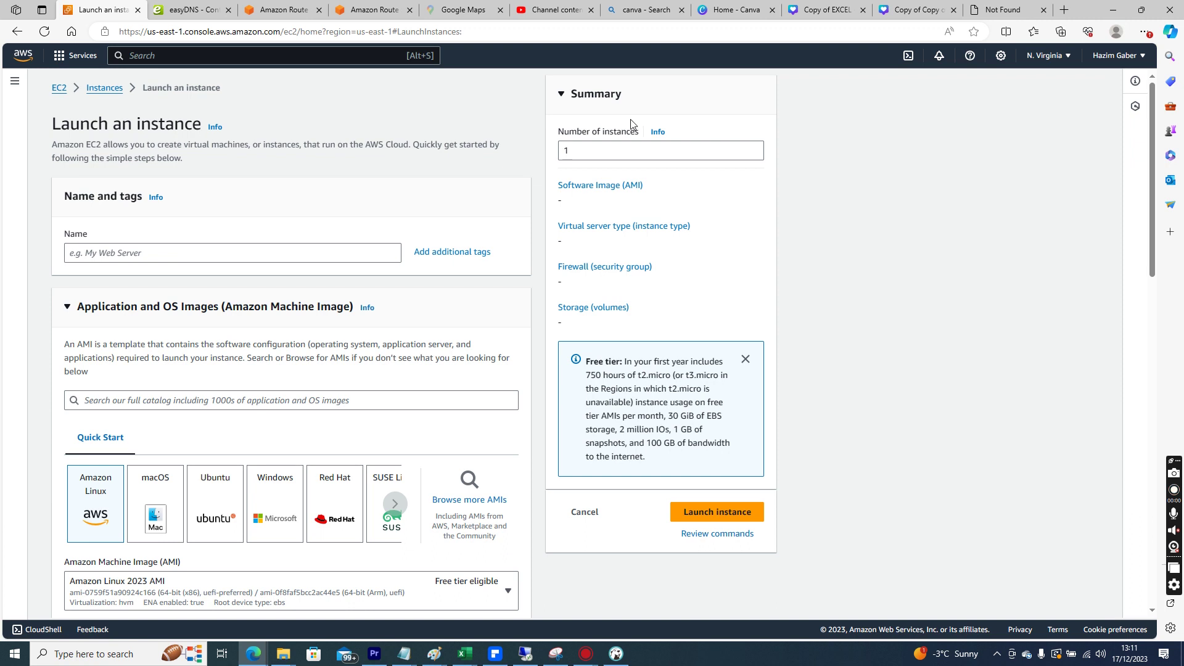
{"action": "left_click", "coordinate": [623, 147]}
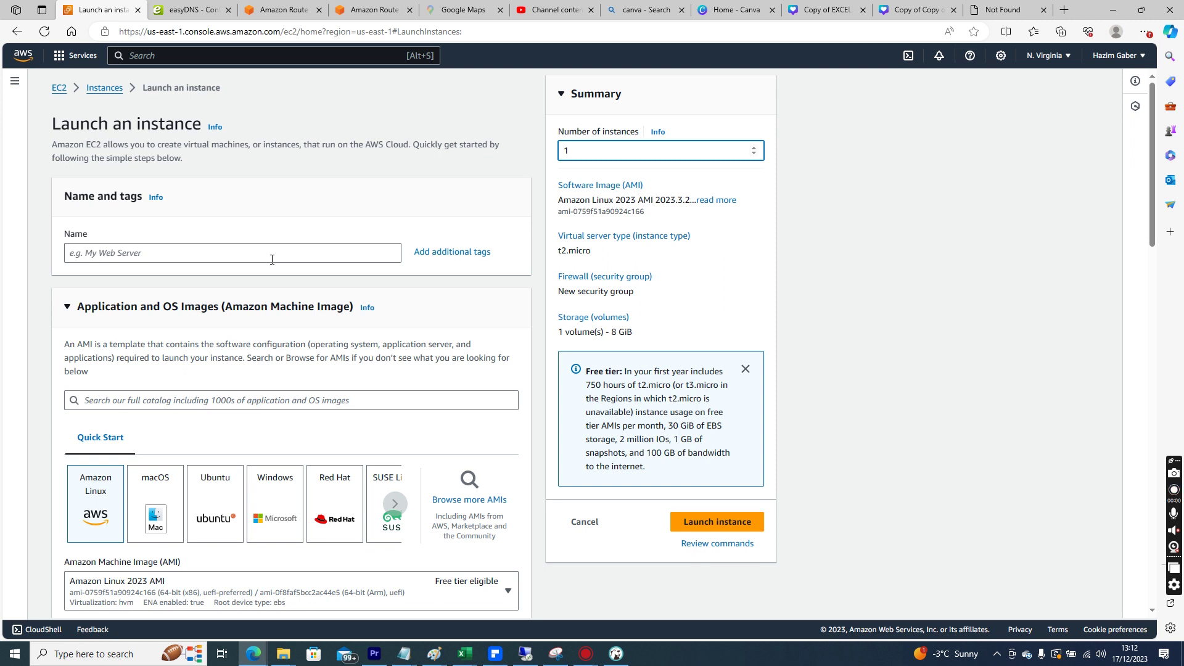
{"action": "left_click", "coordinate": [80, 62]}
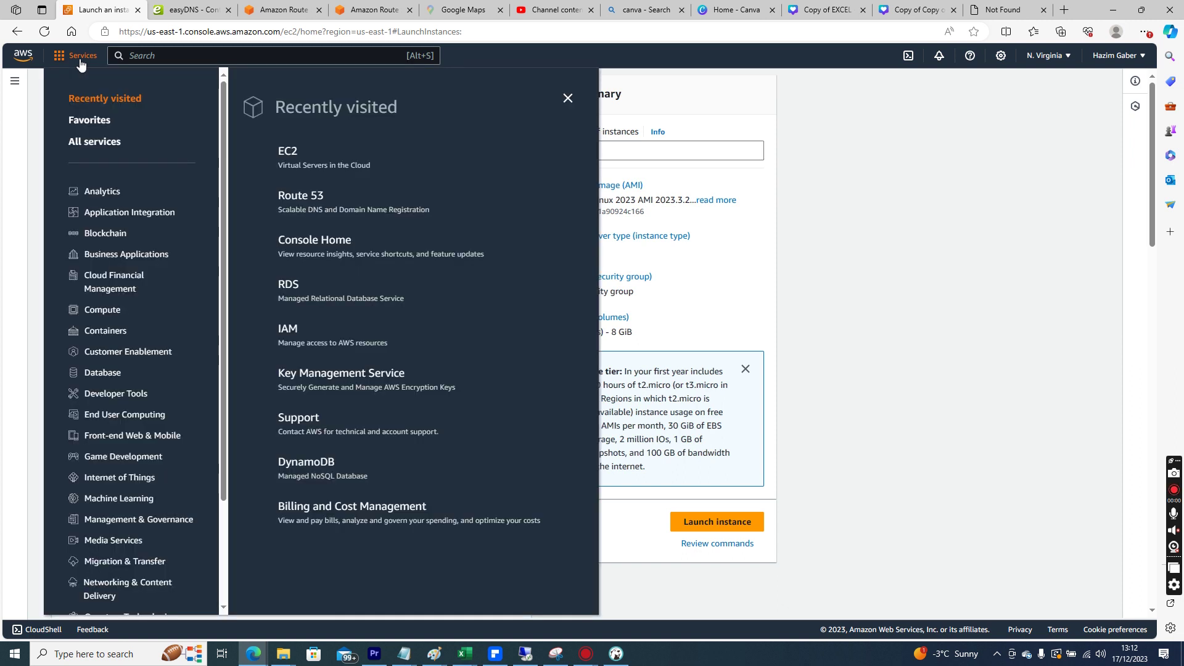
{"action": "left_click", "coordinate": [80, 62]}
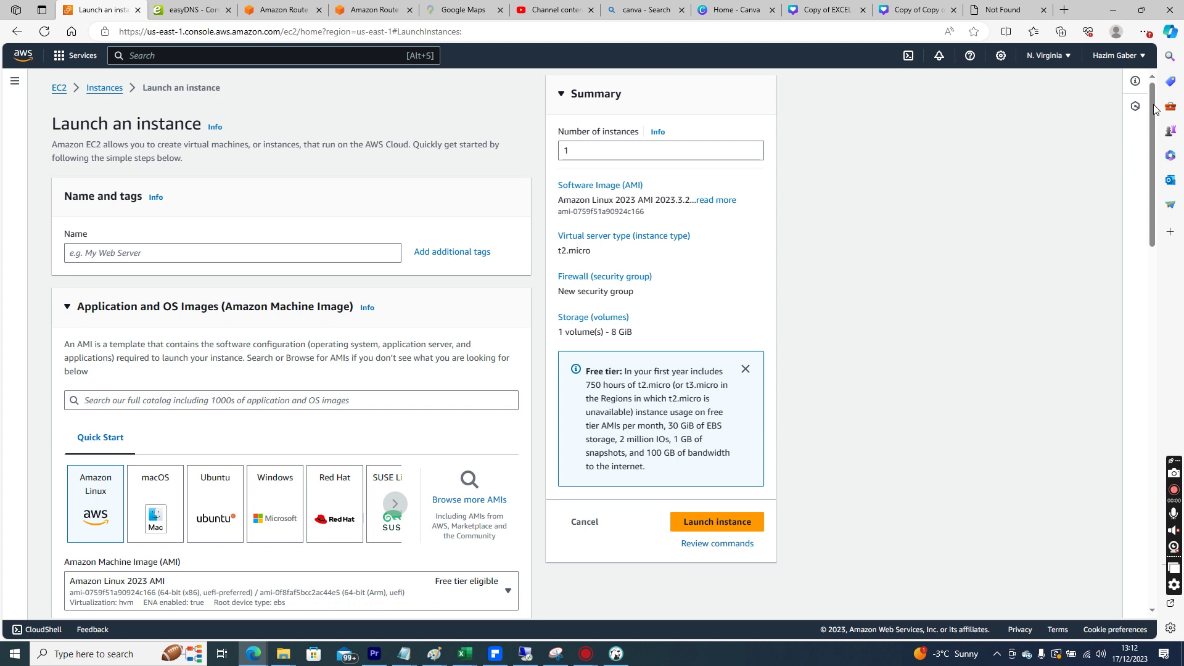
{"action": "scroll", "coordinate": [1155, 109], "scroll_direction": "down", "scroll_amount": 1}
{"action": "scroll", "coordinate": [1150, 99], "scroll_direction": "up", "scroll_amount": 1}
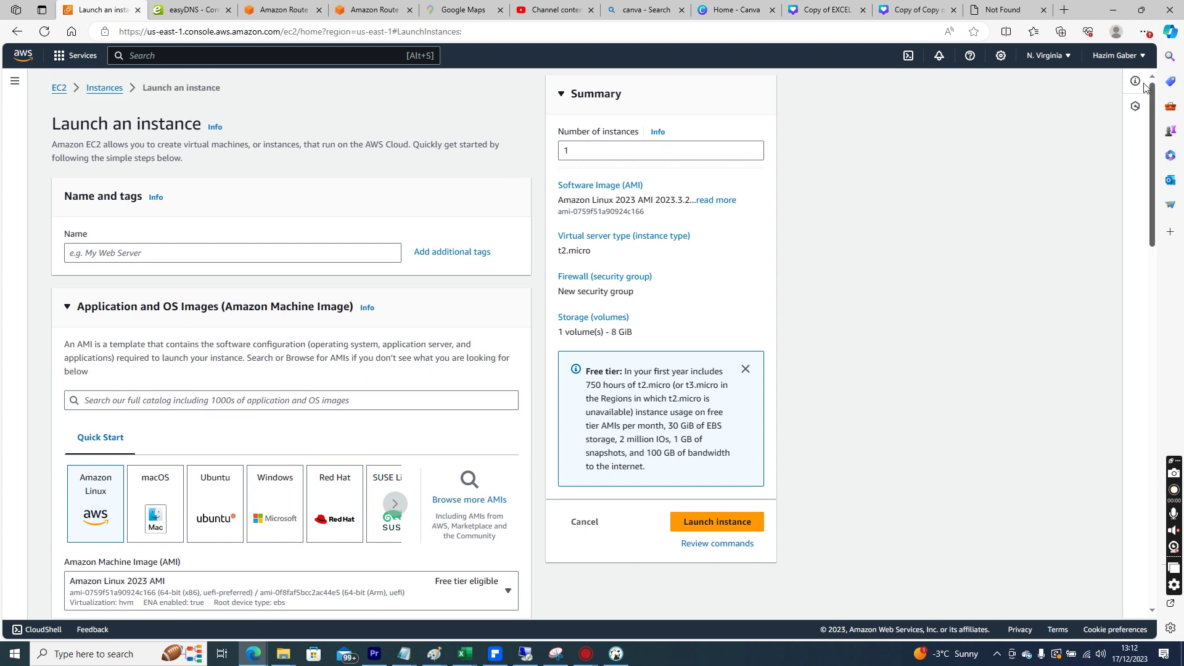
Name the new instance with the account owner's first name in possessive form followed by Server.
{"action": "scroll", "coordinate": [1147, 117], "scroll_direction": "down", "scroll_amount": 3}
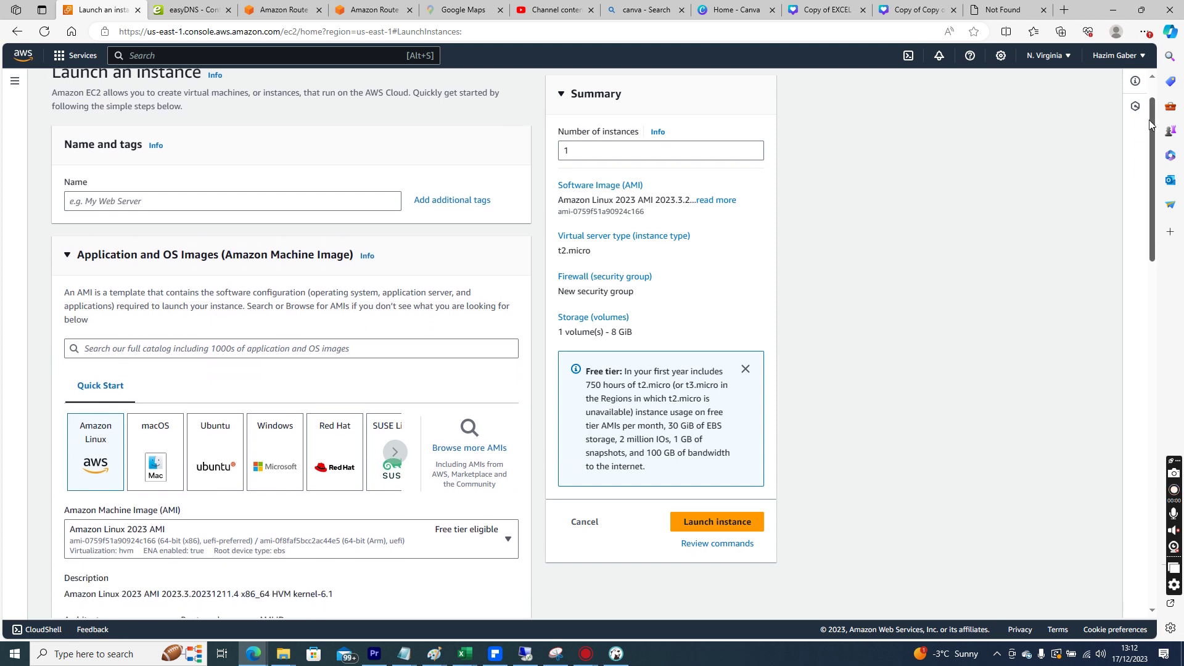
{"action": "left_click", "coordinate": [316, 121]}
{"action": "type", "text": "Hazim"}
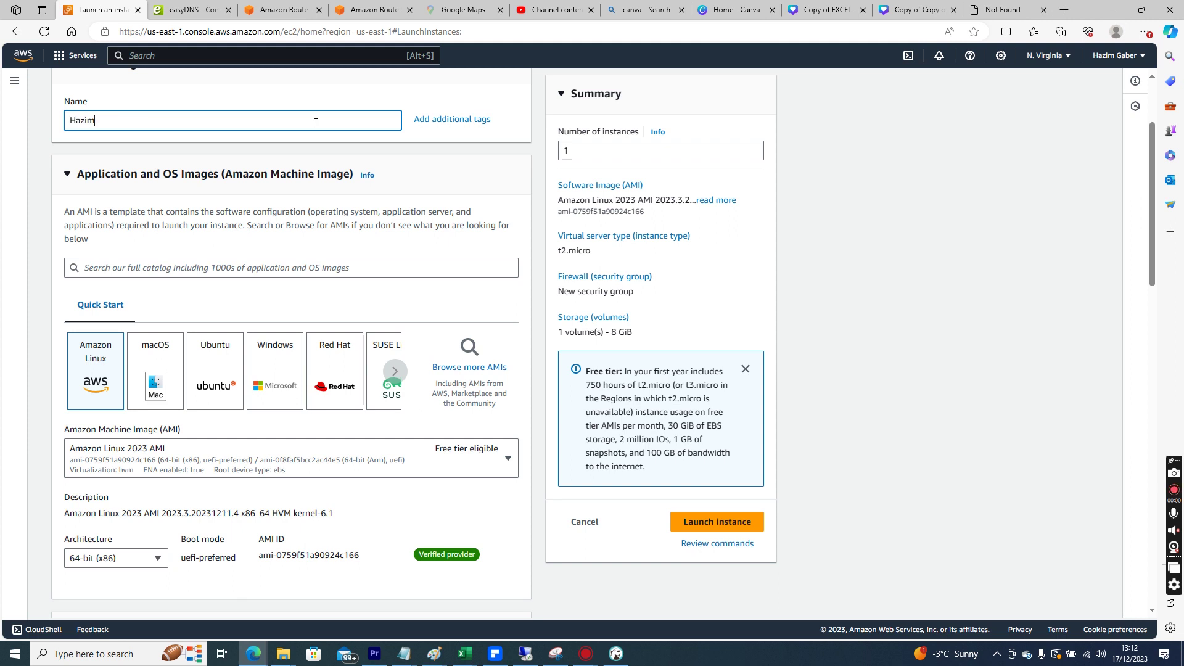
{"action": "type", "text": "sServer"}
Browse the Amazon Linux machine images available for the instance, leaving the selection as it is.
{"action": "left_click", "coordinate": [1148, 246]}
{"action": "scroll", "coordinate": [1157, 240], "scroll_direction": "down", "scroll_amount": 1}
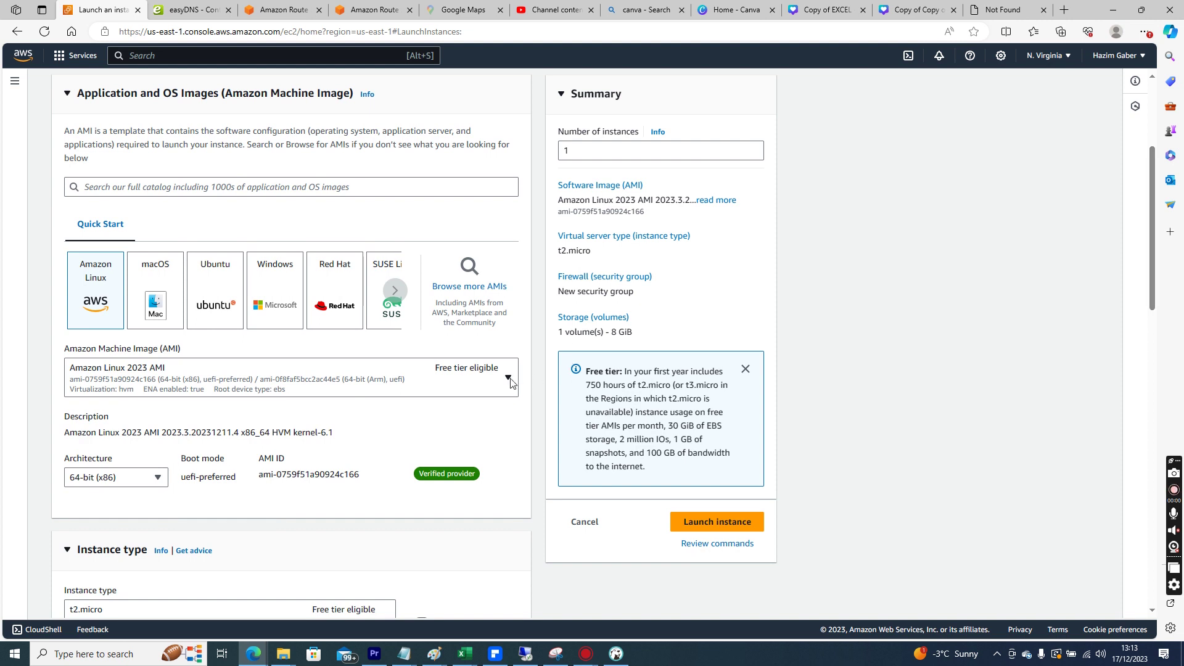
{"action": "left_click", "coordinate": [509, 379]}
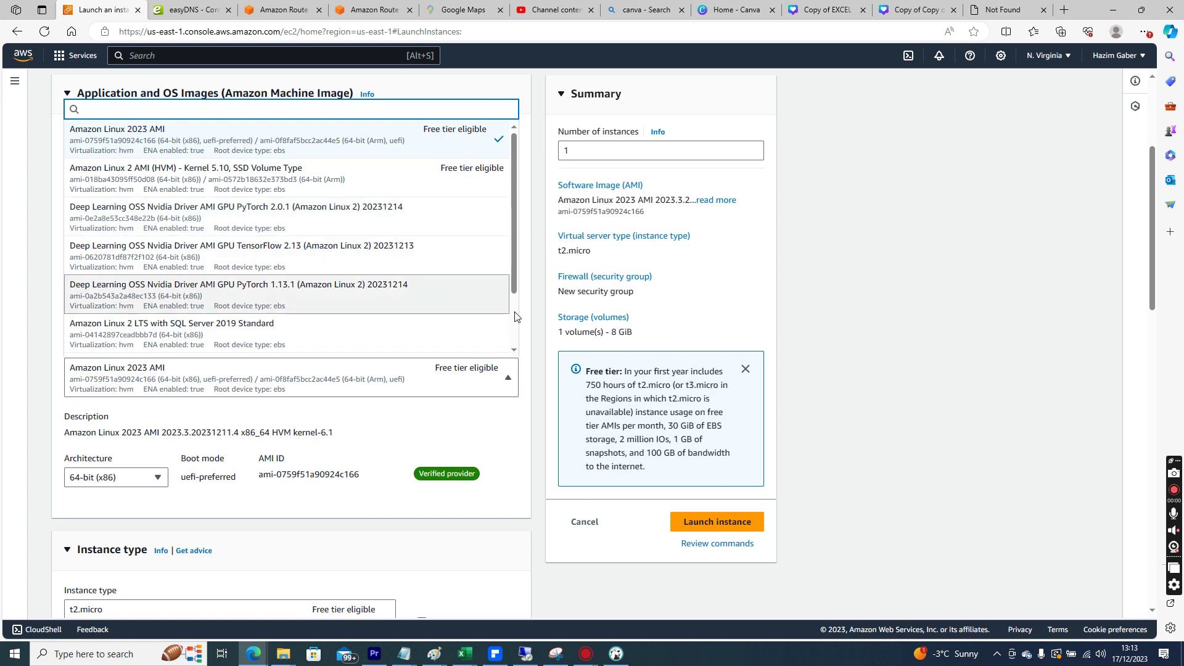
{"action": "scroll", "coordinate": [515, 314], "scroll_direction": "down", "scroll_amount": 1}
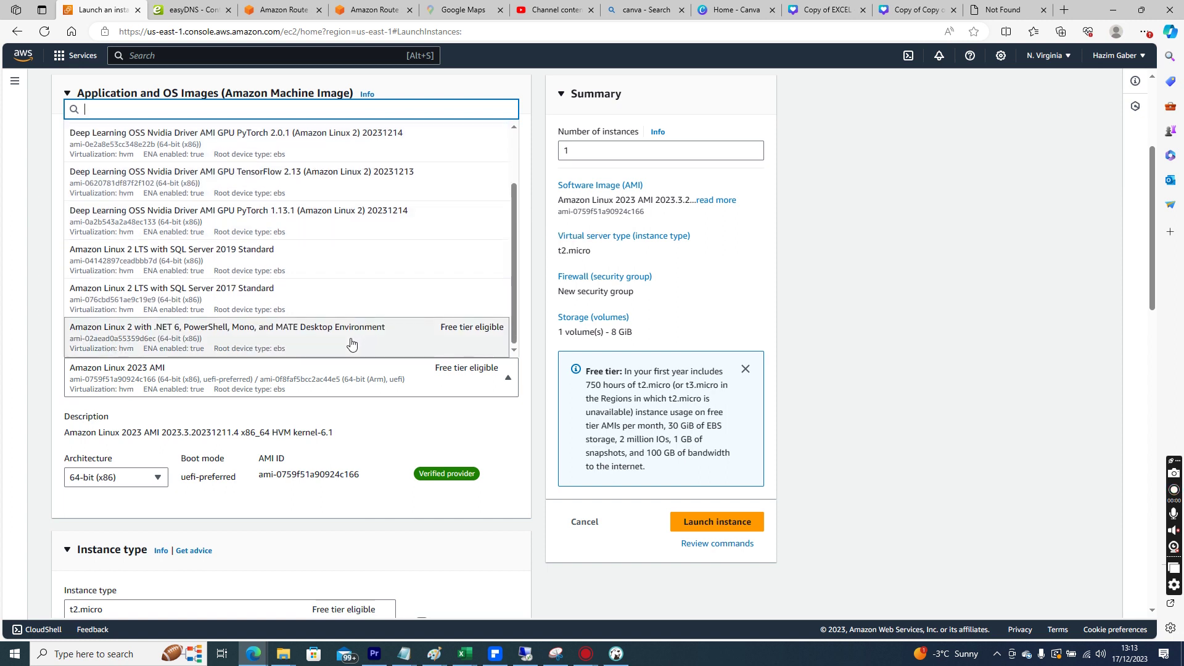
{"action": "left_click", "coordinate": [825, 318]}
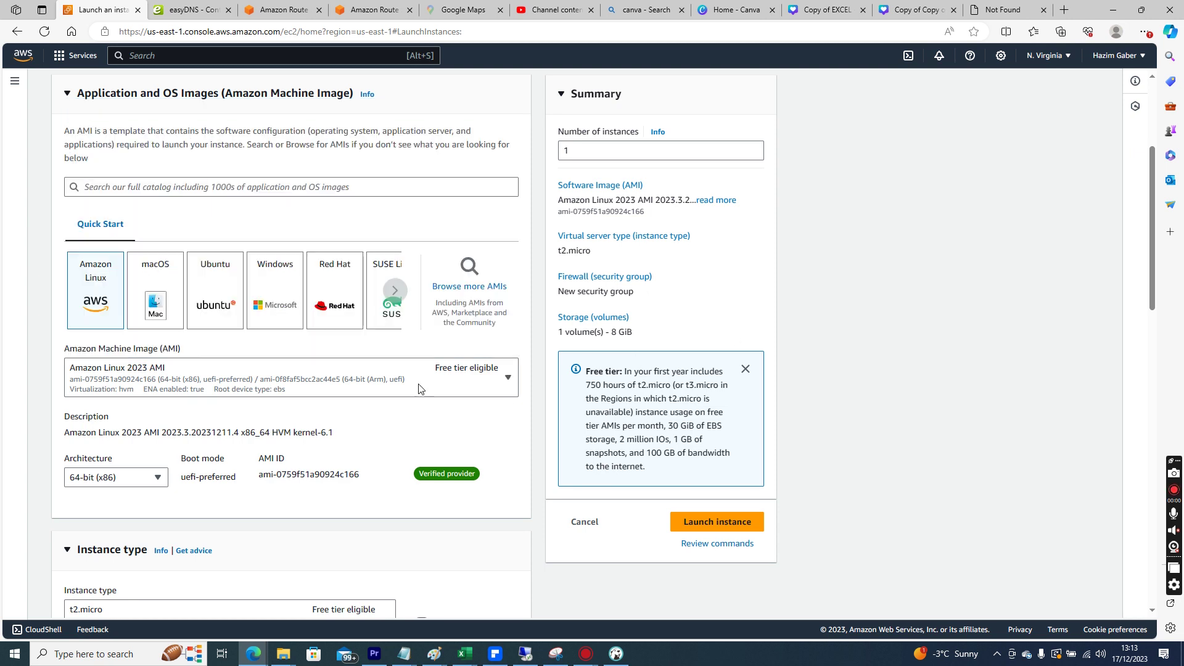
Try macOS as the instance's quick start operating system and check its machine image choice.
{"action": "left_click", "coordinate": [160, 309]}
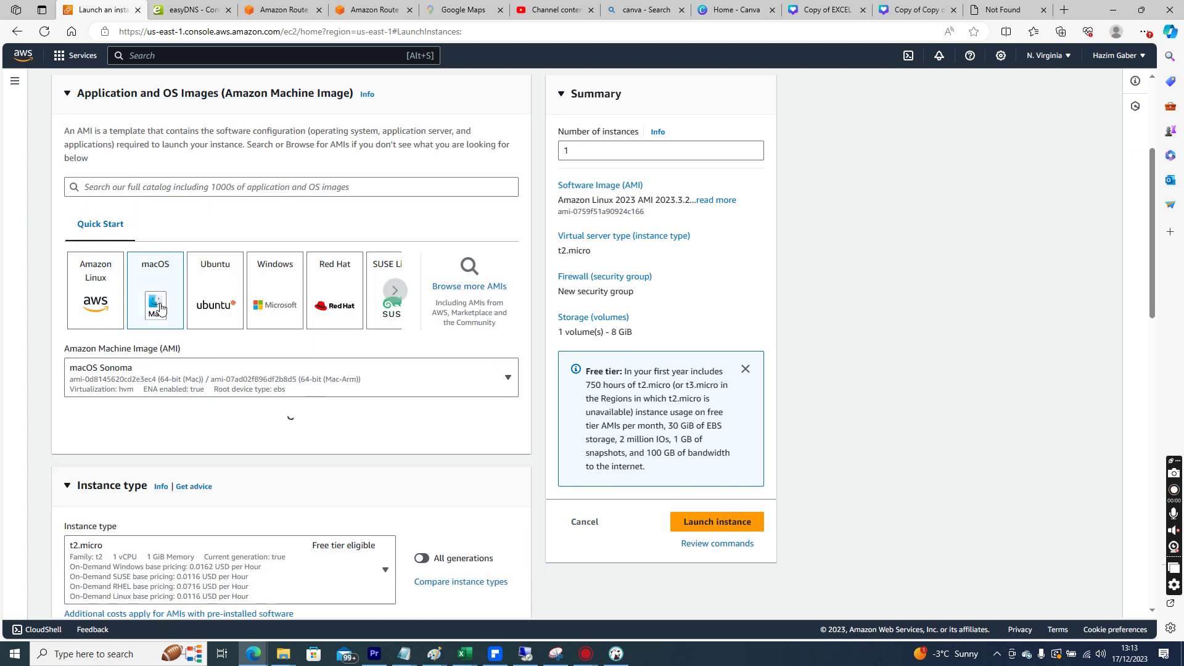
{"action": "left_click", "coordinate": [247, 385]}
{"action": "left_click", "coordinate": [250, 385]}
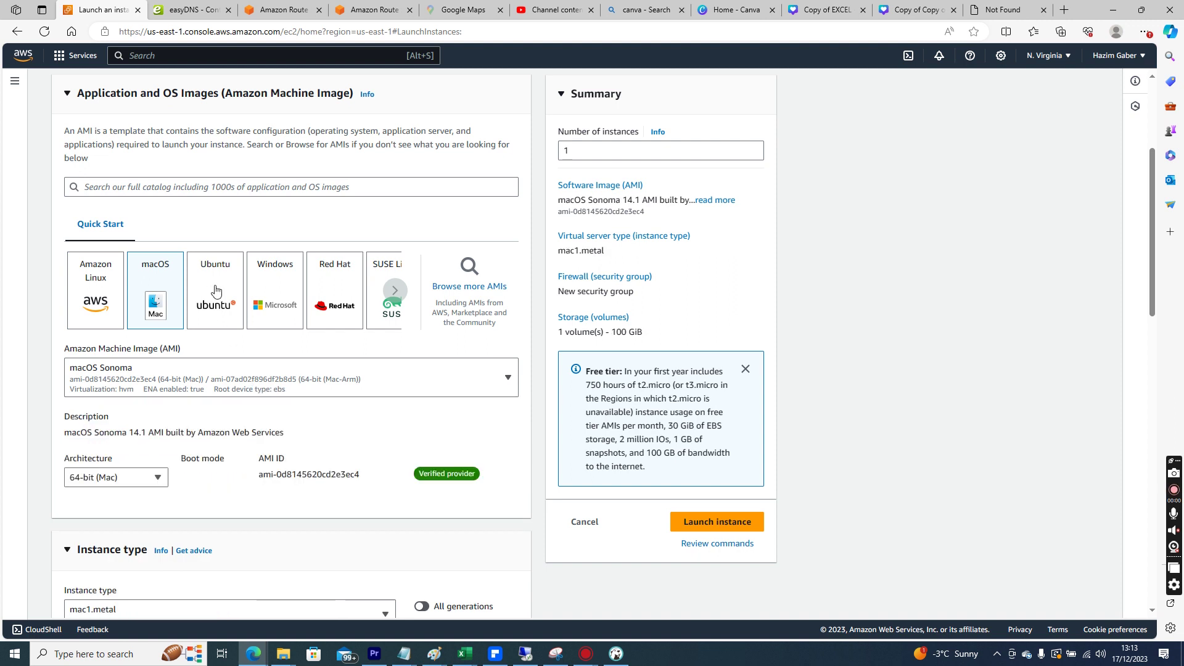
Switch the quick start operating system to Ubuntu and browse its available machine images.
{"action": "left_click", "coordinate": [219, 299]}
{"action": "left_click", "coordinate": [239, 377]}
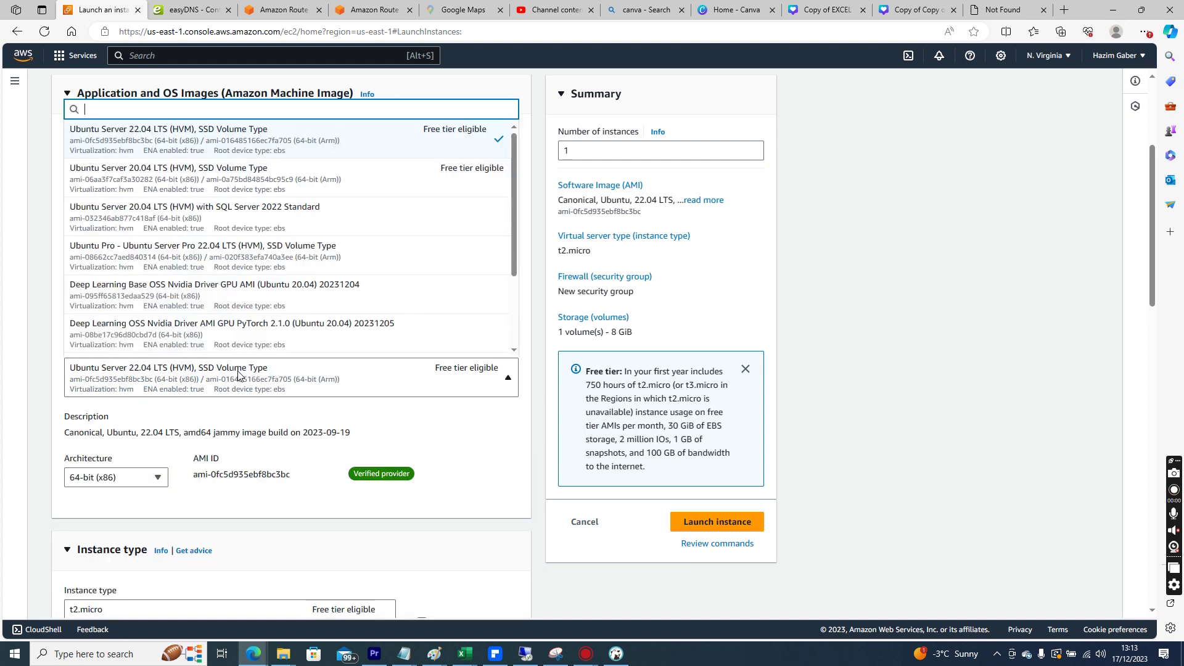
{"action": "scroll", "coordinate": [513, 305], "scroll_direction": "down", "scroll_amount": 3}
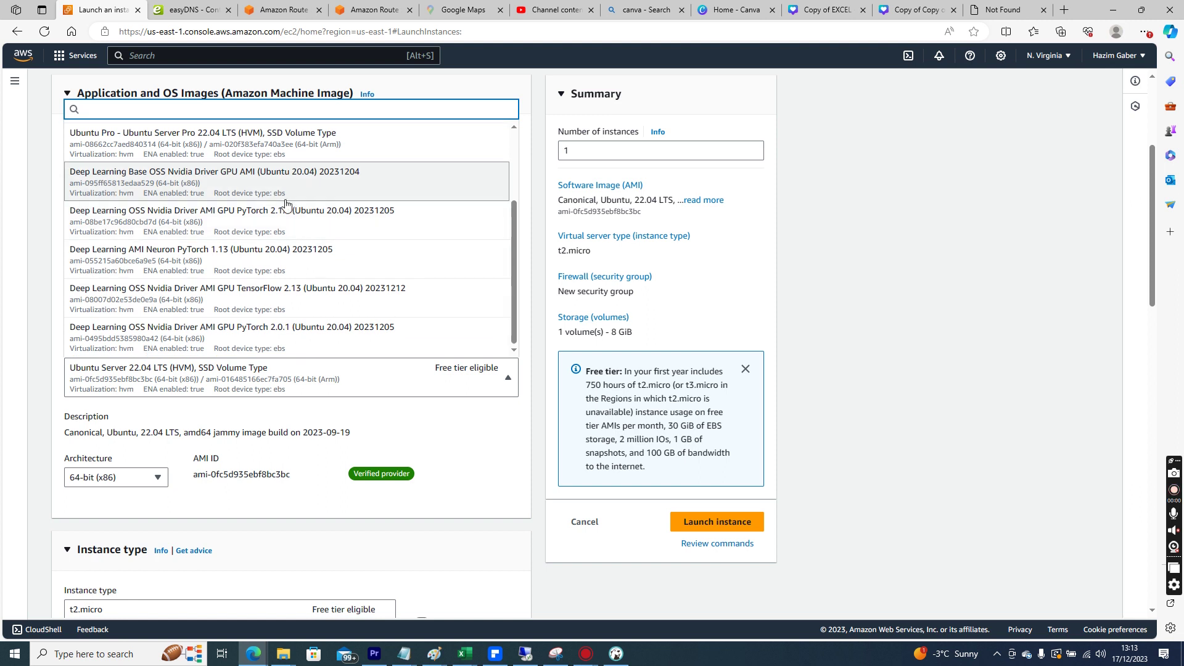
{"action": "left_click", "coordinate": [919, 260]}
Switch the quick start operating system to Windows and browse its available Windows Server machine images.
{"action": "left_click", "coordinate": [286, 309]}
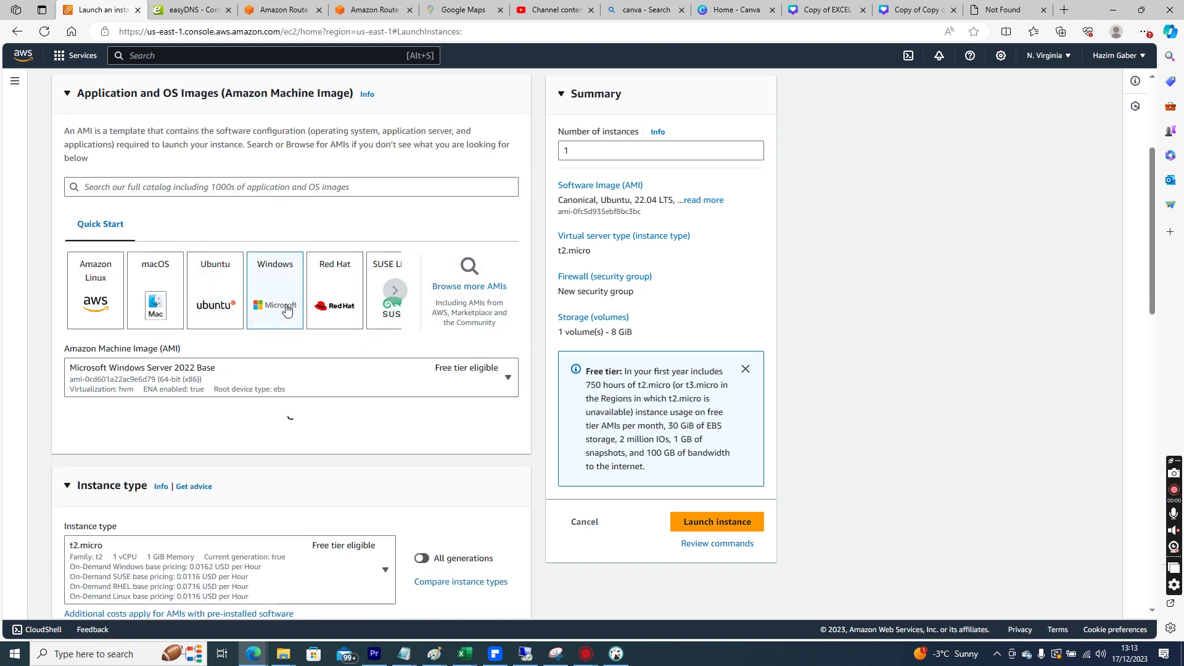
{"action": "left_click", "coordinate": [377, 386]}
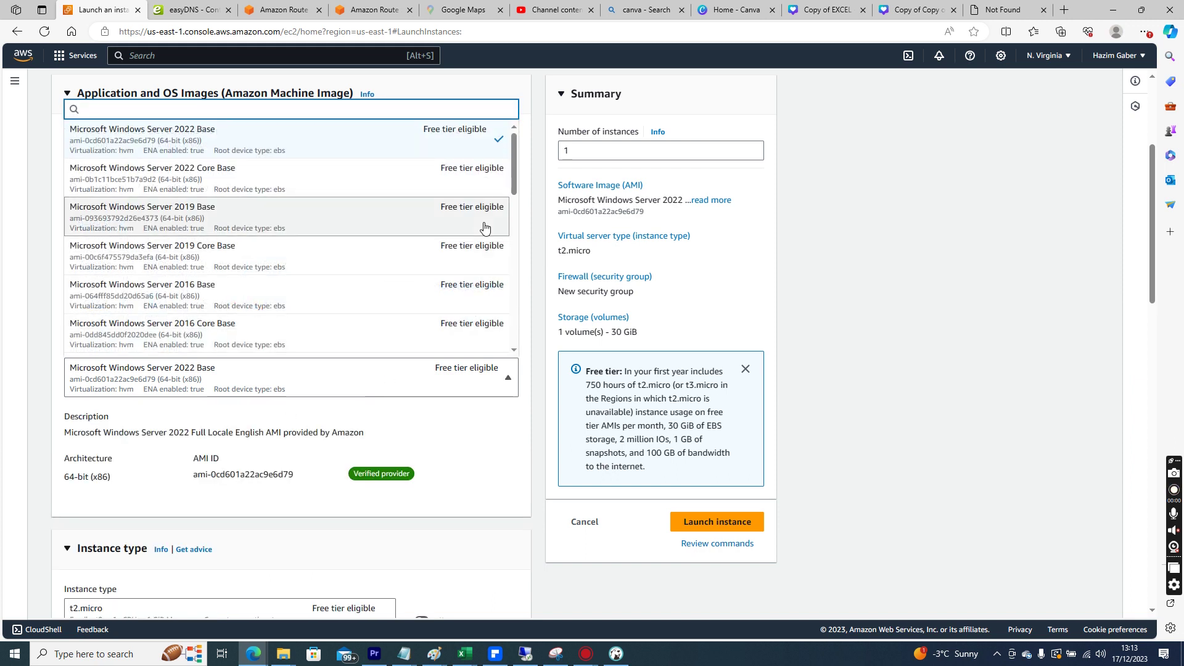
{"action": "scroll", "coordinate": [512, 185], "scroll_direction": "down", "scroll_amount": 2}
{"action": "scroll", "coordinate": [515, 238], "scroll_direction": "down", "scroll_amount": 5}
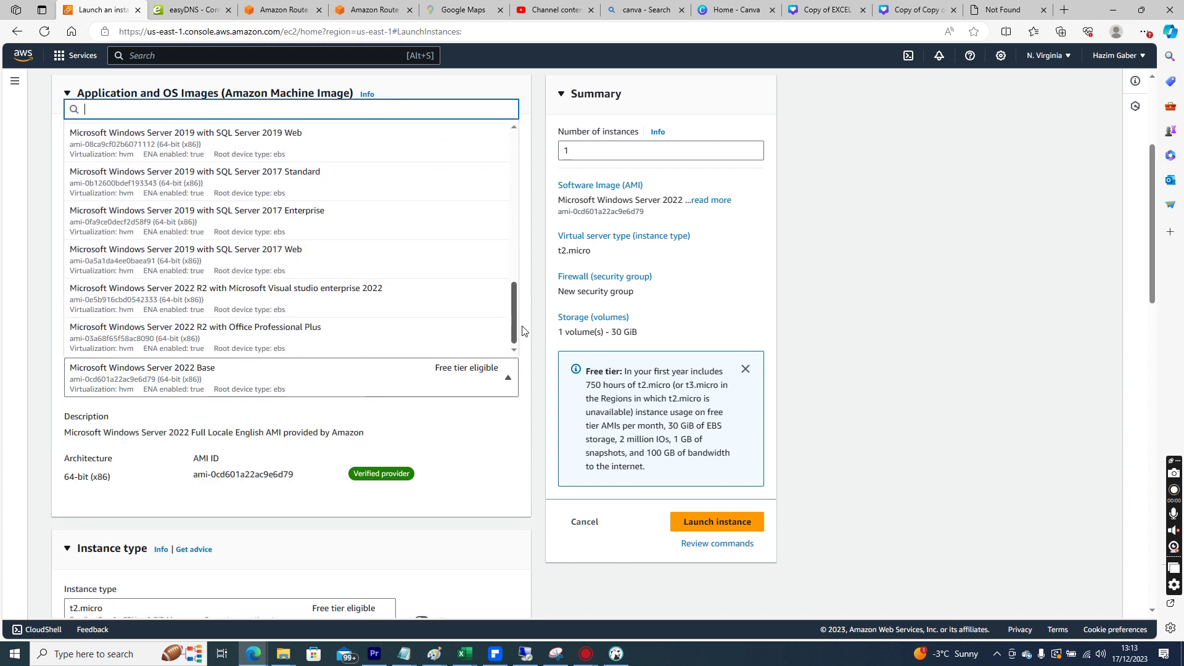
{"action": "left_click_drag", "start_coordinate": [515, 257], "coordinate": [504, 159]}
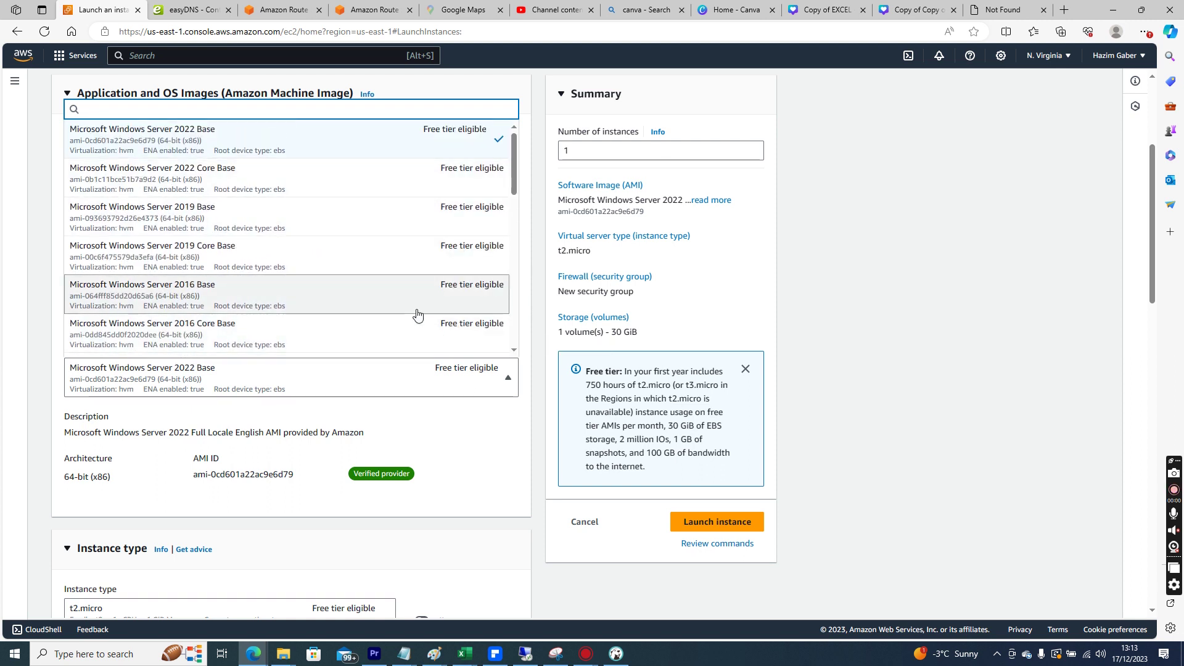
{"action": "left_click", "coordinate": [912, 285]}
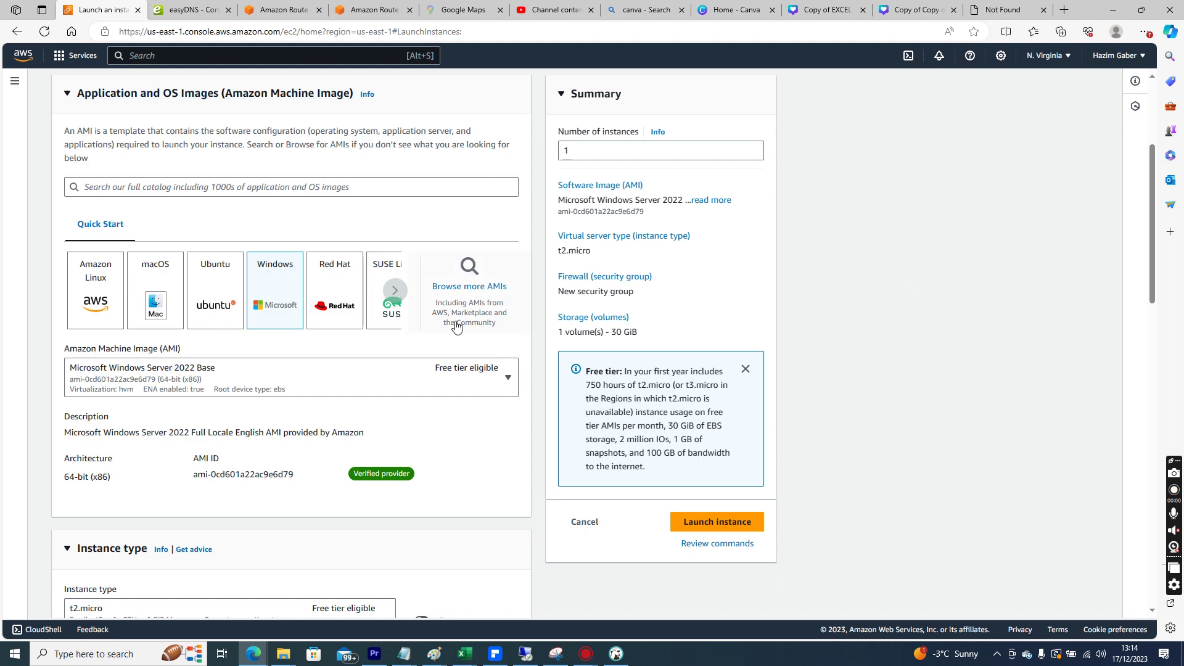
Try the Red Hat quick start image, followed by the Debian one.
{"action": "left_click", "coordinate": [348, 313]}
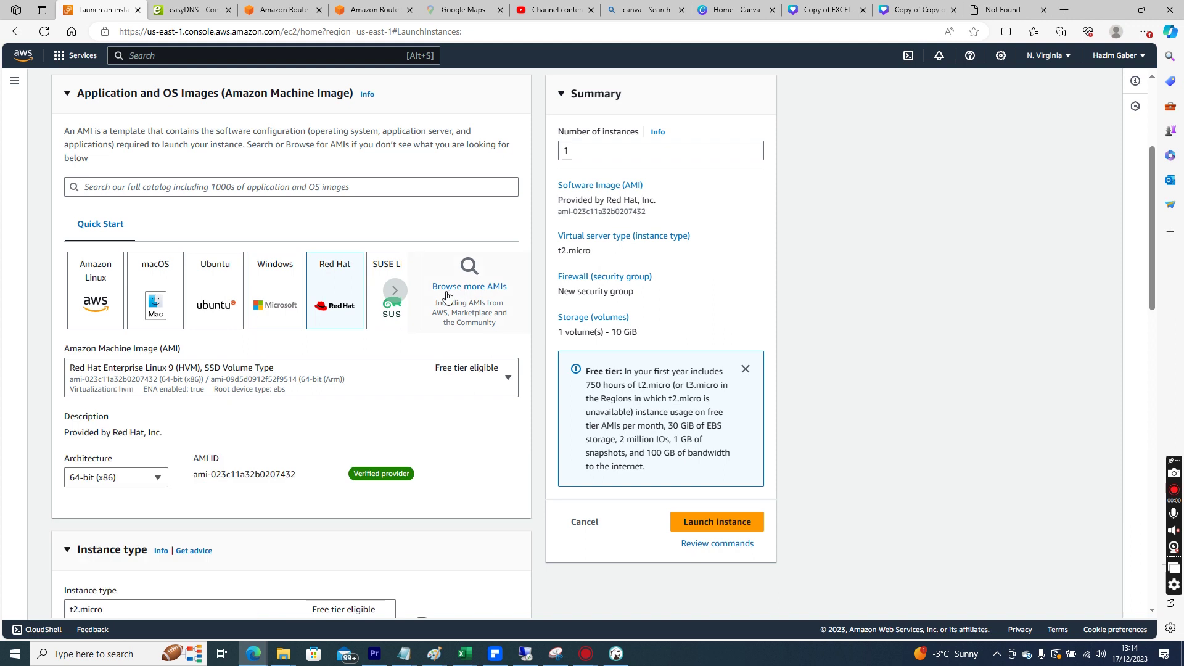
{"action": "left_click", "coordinate": [399, 301]}
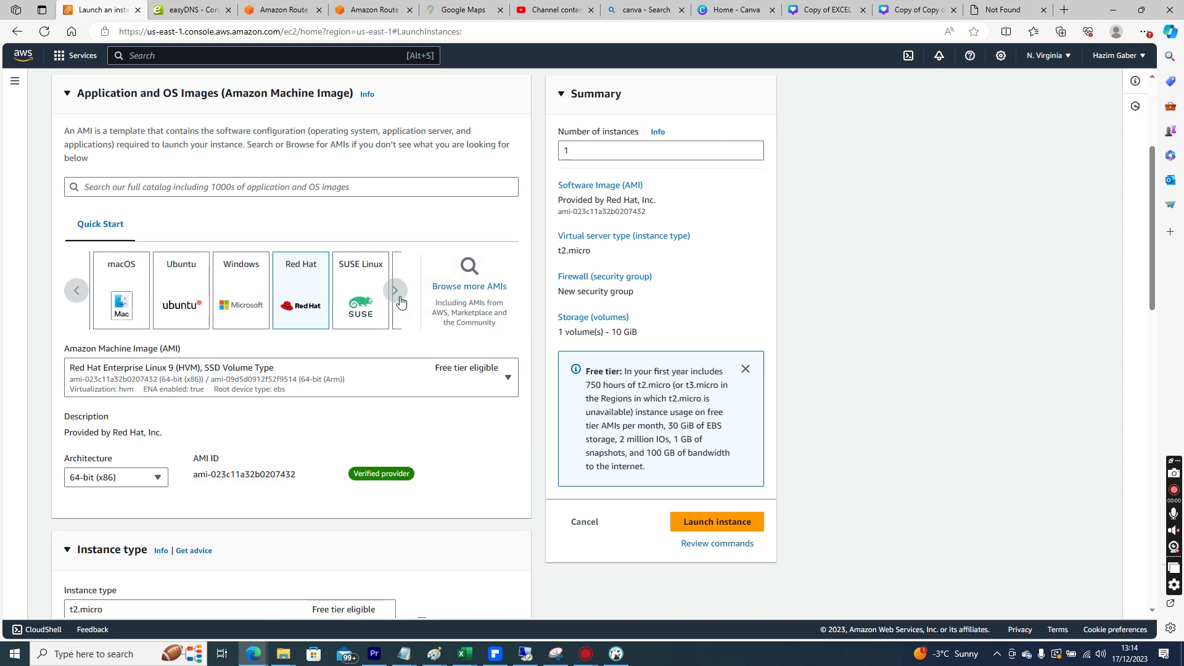
{"action": "left_click", "coordinate": [369, 297]}
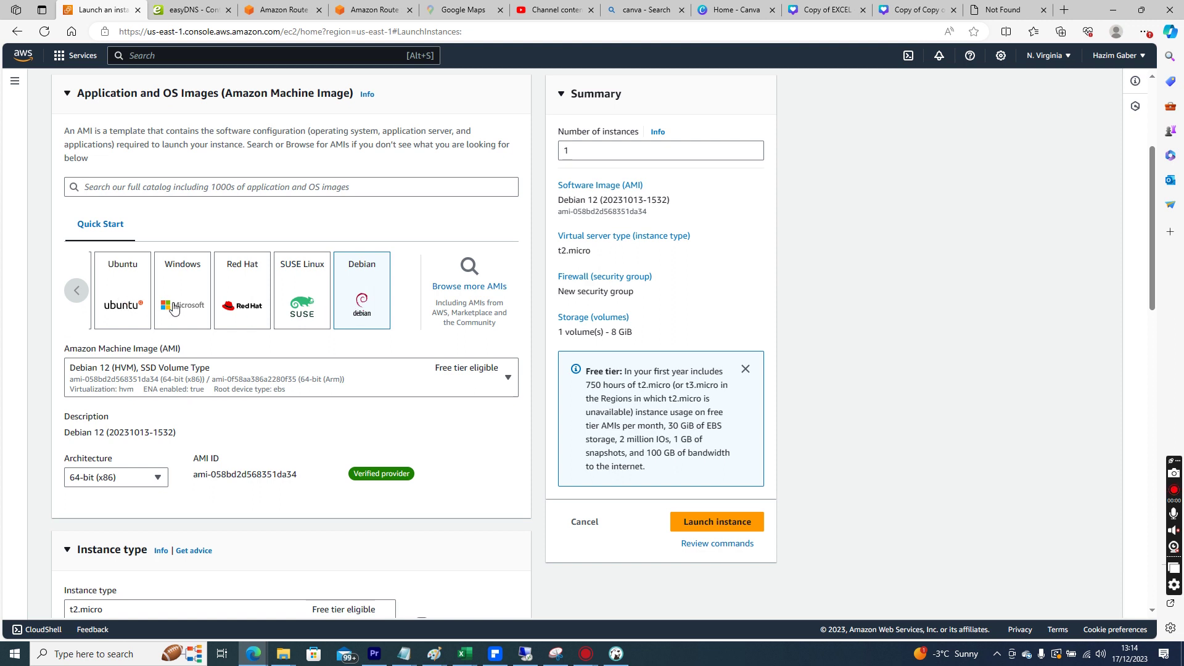
Set the instance's operating system back to Amazon Linux with the Amazon Linux 2023 AMI.
{"action": "left_click", "coordinate": [76, 291]}
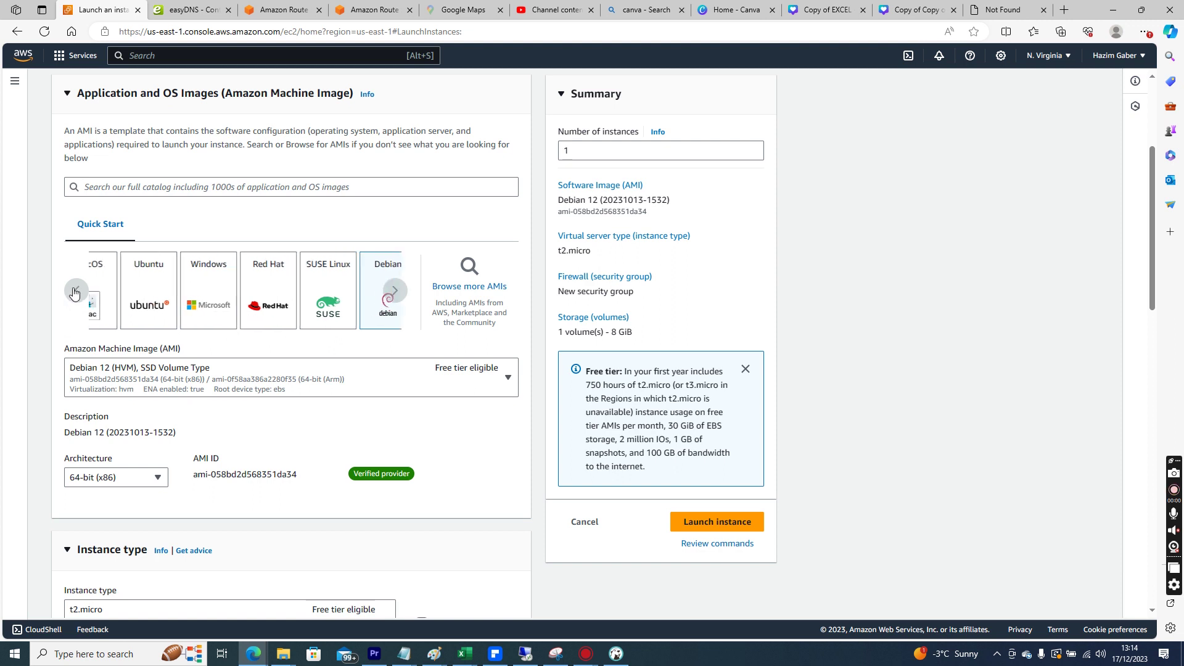
{"action": "left_click", "coordinate": [75, 291]}
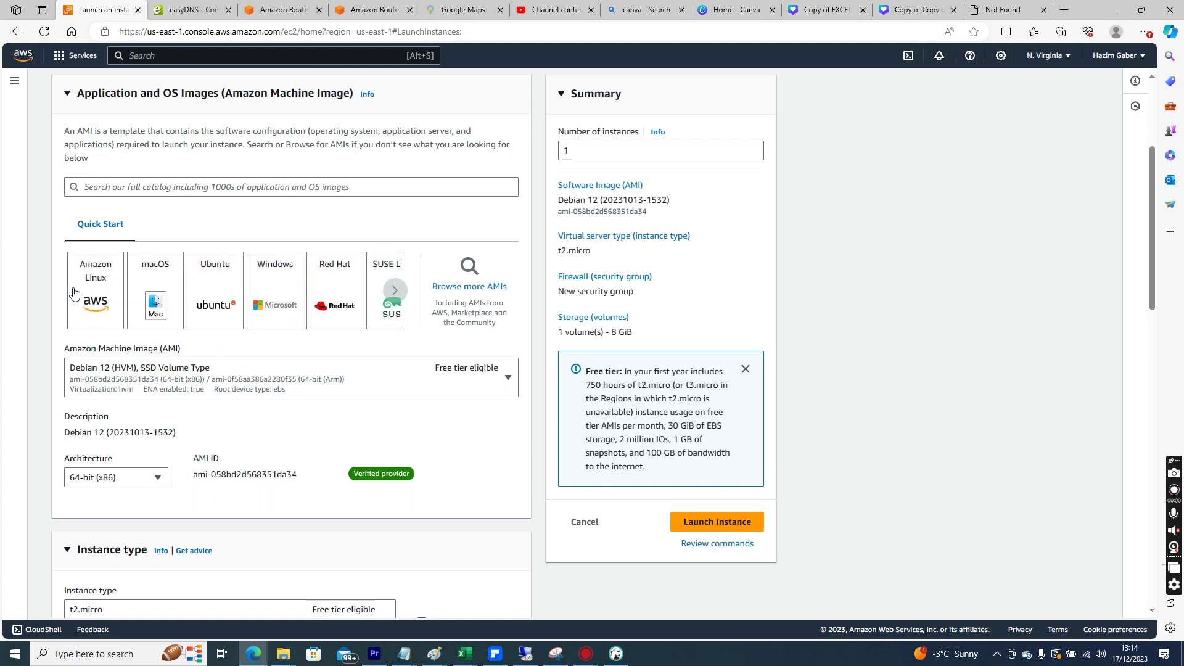
{"action": "left_click", "coordinate": [97, 288]}
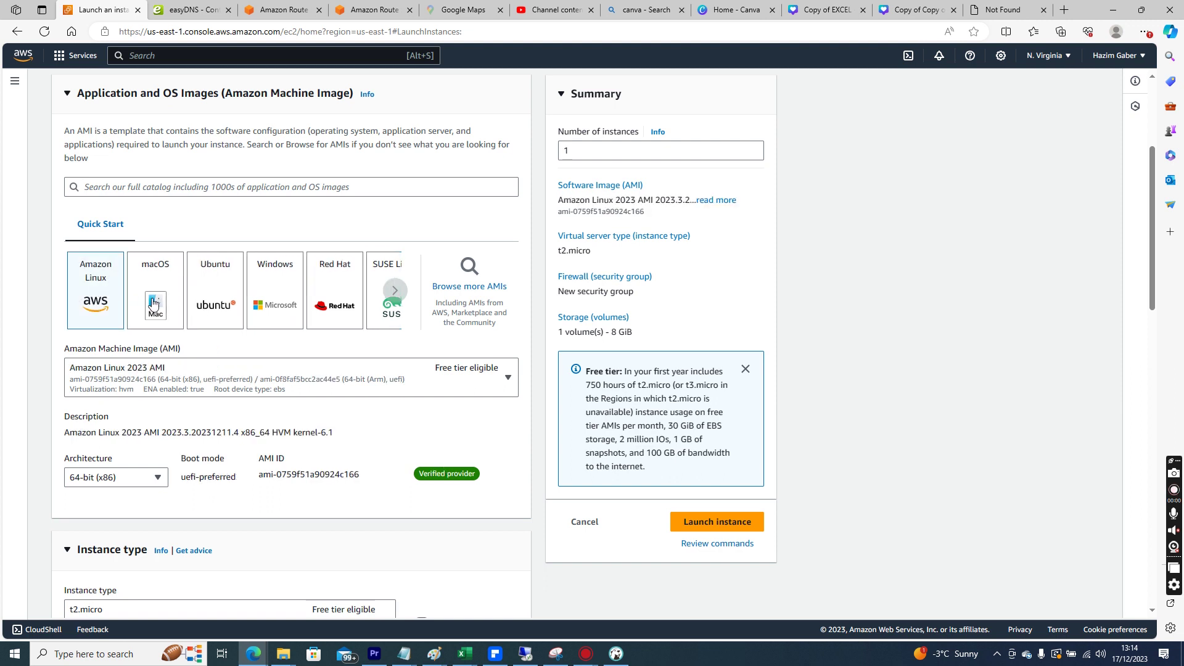
Browse the full AMI catalog, viewing the quick start images and the AWS Marketplace AMIs.
{"action": "left_click", "coordinate": [463, 291]}
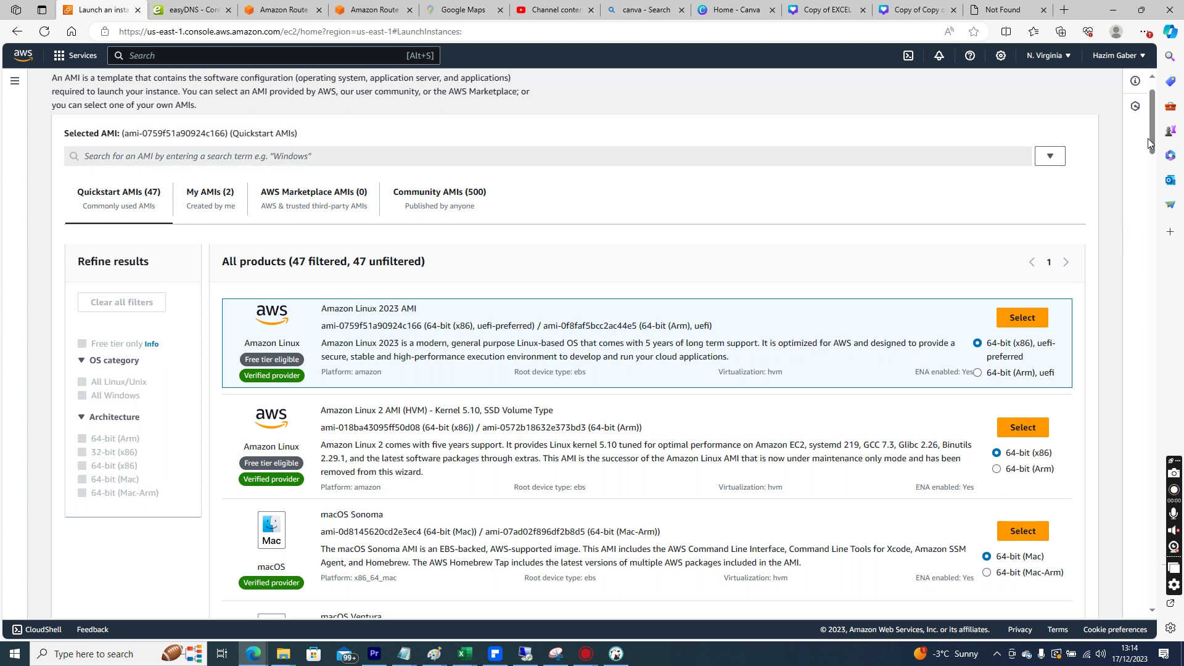
{"action": "left_click_drag", "start_coordinate": [1151, 136], "coordinate": [1123, 136]}
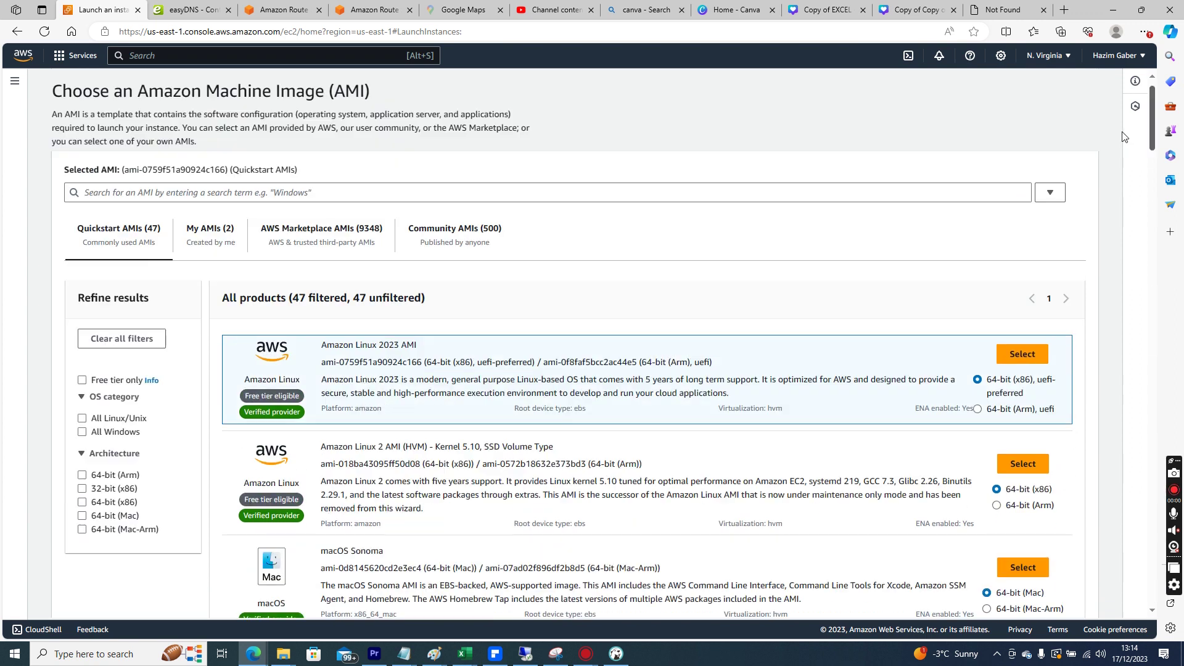
{"action": "scroll", "coordinate": [761, 261], "scroll_direction": "up", "scroll_amount": 1}
{"action": "left_click", "coordinate": [368, 253]}
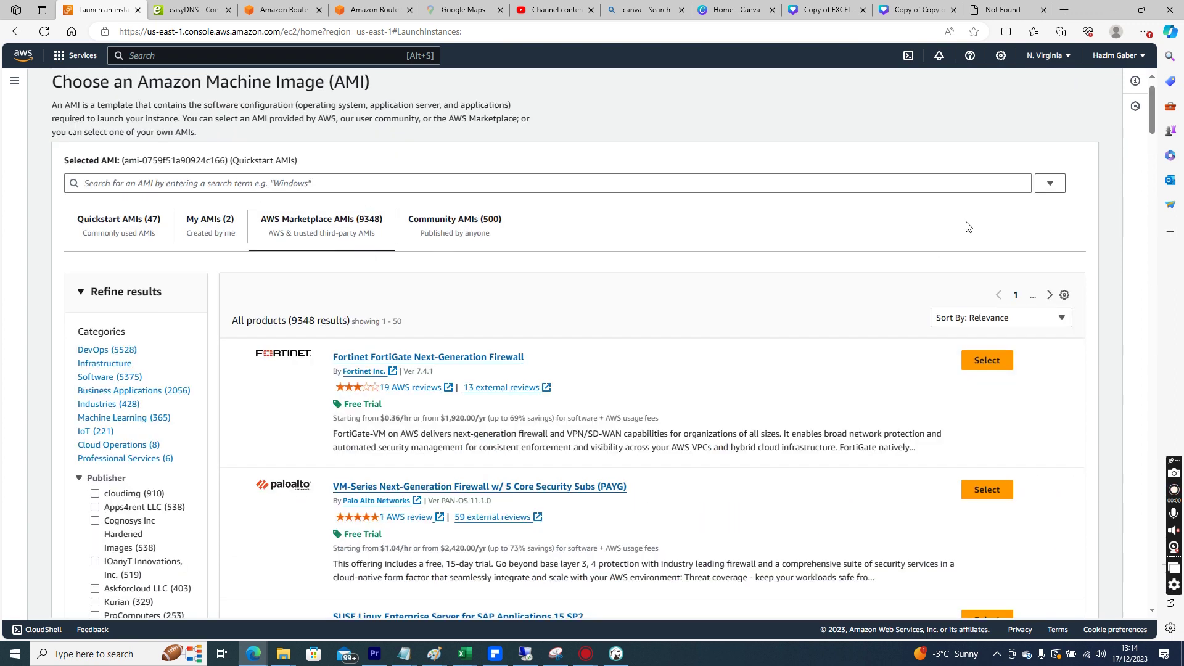
Browse the AWS Marketplace AMI listings, checking the hourly price of the Fortinet FortiGate Next-Generation Firewall image.
{"action": "left_click_drag", "start_coordinate": [1150, 113], "coordinate": [1155, 145]}
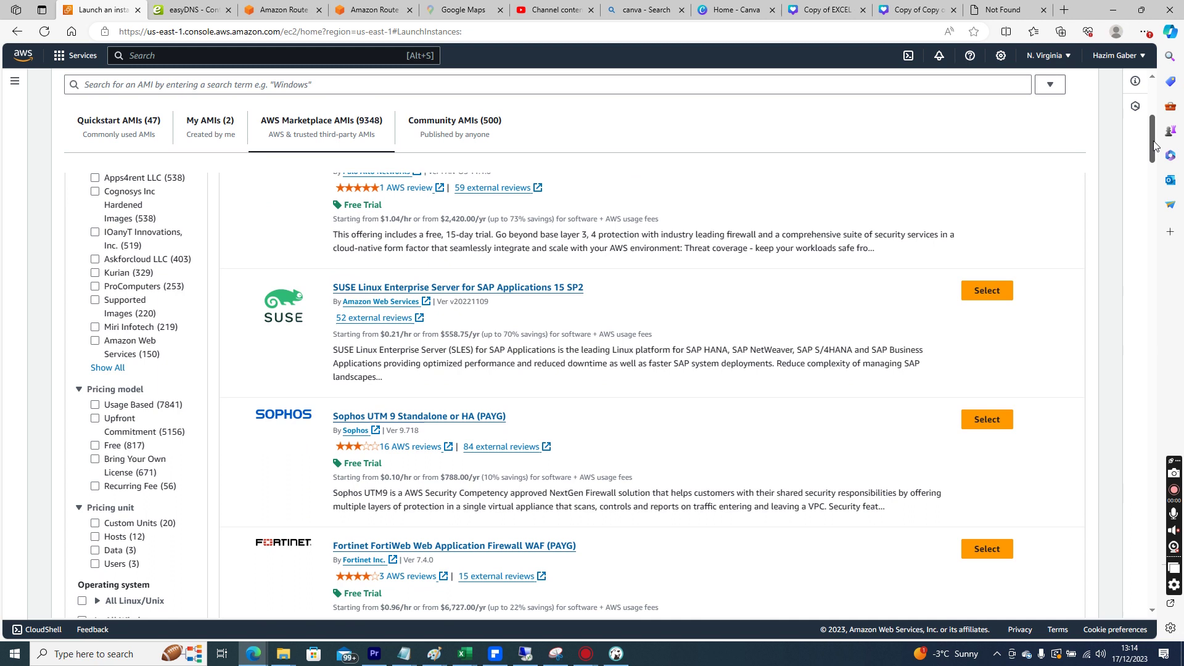
{"action": "left_click_drag", "start_coordinate": [1155, 145], "coordinate": [1153, 116]}
{"action": "scroll", "coordinate": [538, 254], "scroll_direction": "down", "scroll_amount": 3}
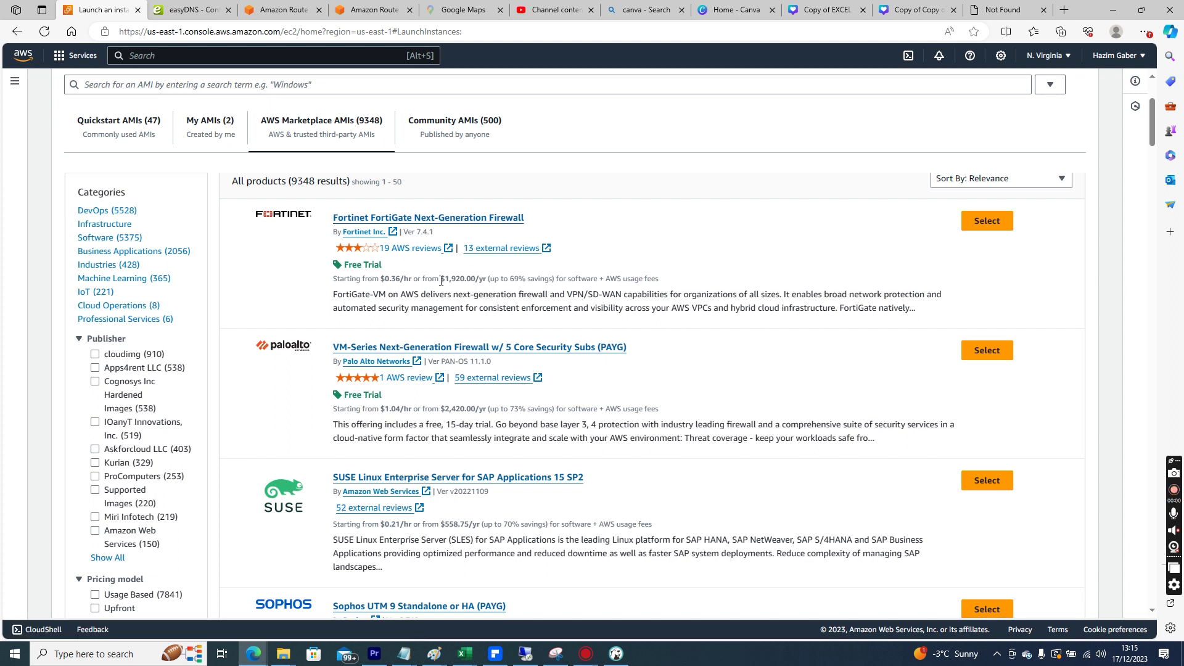
{"action": "left_click_drag", "start_coordinate": [399, 280], "coordinate": [412, 279]}
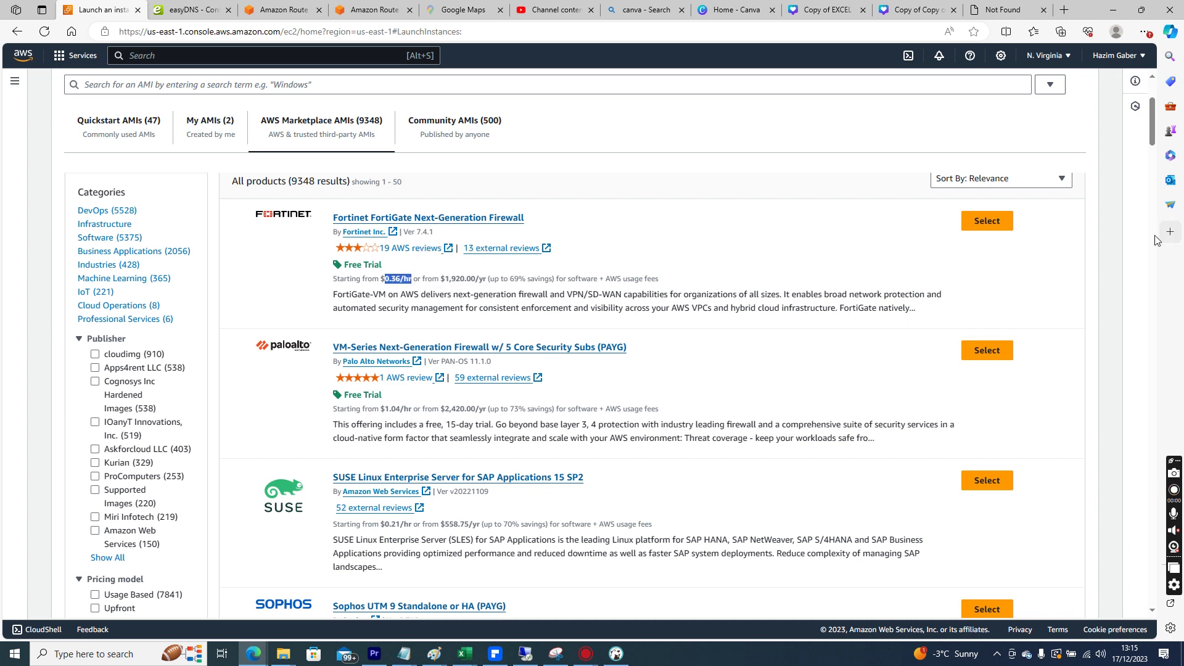
{"action": "scroll", "coordinate": [1154, 241], "scroll_direction": "down", "scroll_amount": 5}
{"action": "scroll", "coordinate": [1154, 241], "scroll_direction": "down", "scroll_amount": 15}
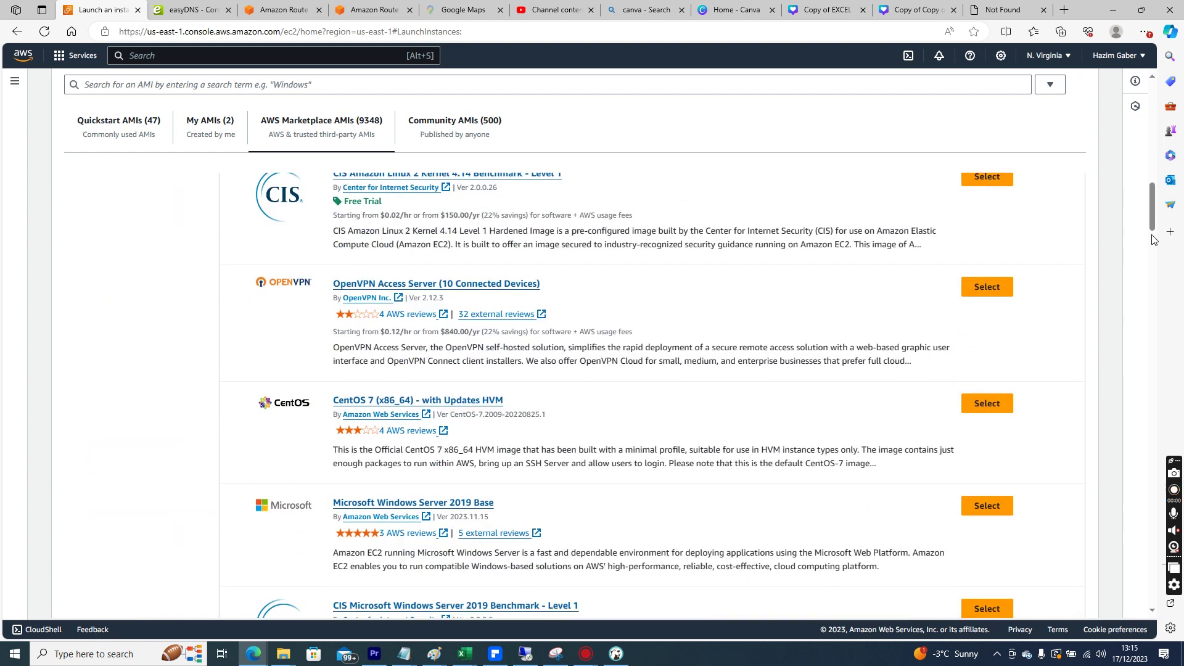
{"action": "scroll", "coordinate": [1154, 241], "scroll_direction": "down", "scroll_amount": 1}
{"action": "left_click_drag", "start_coordinate": [1154, 240], "coordinate": [1174, 484]}
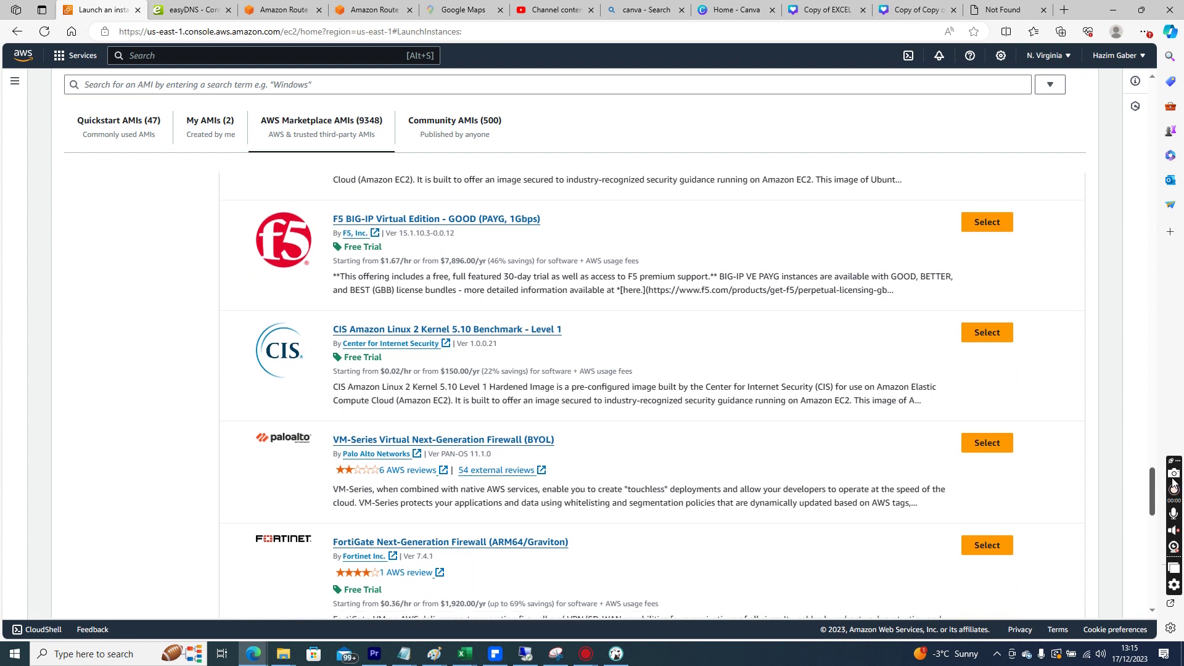
{"action": "left_click_drag", "start_coordinate": [1173, 485], "coordinate": [1138, 84]}
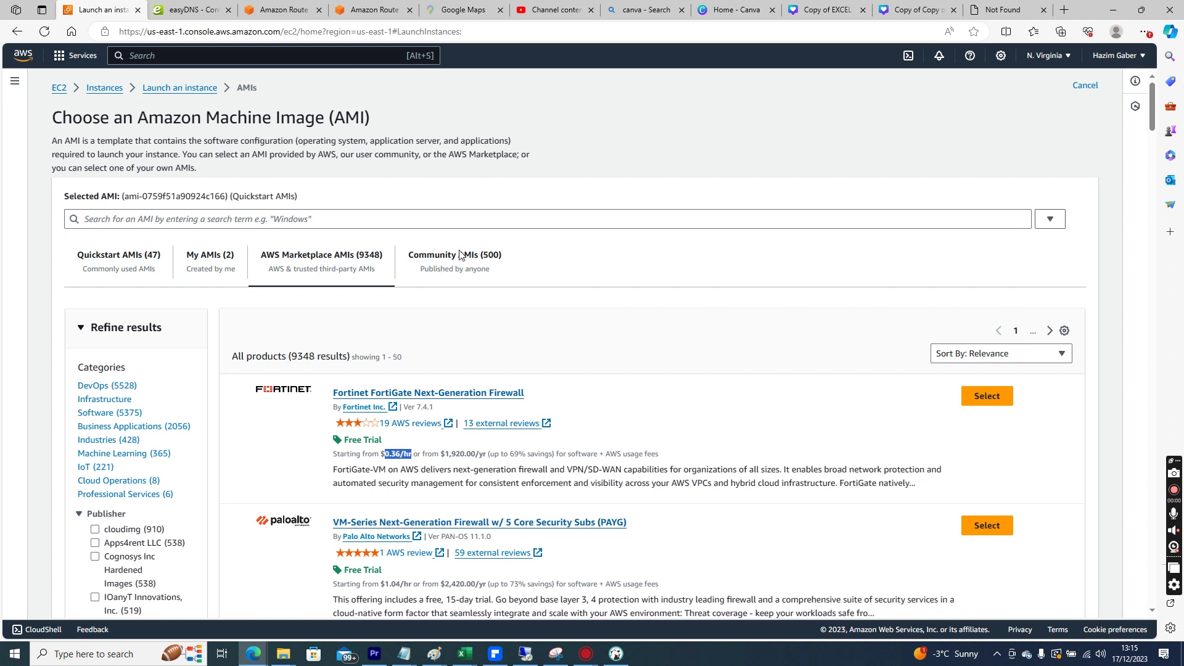
Search the AMI catalog for "bomgar".
{"action": "left_click", "coordinate": [439, 224]}
{"action": "type", "text": "bomg"}
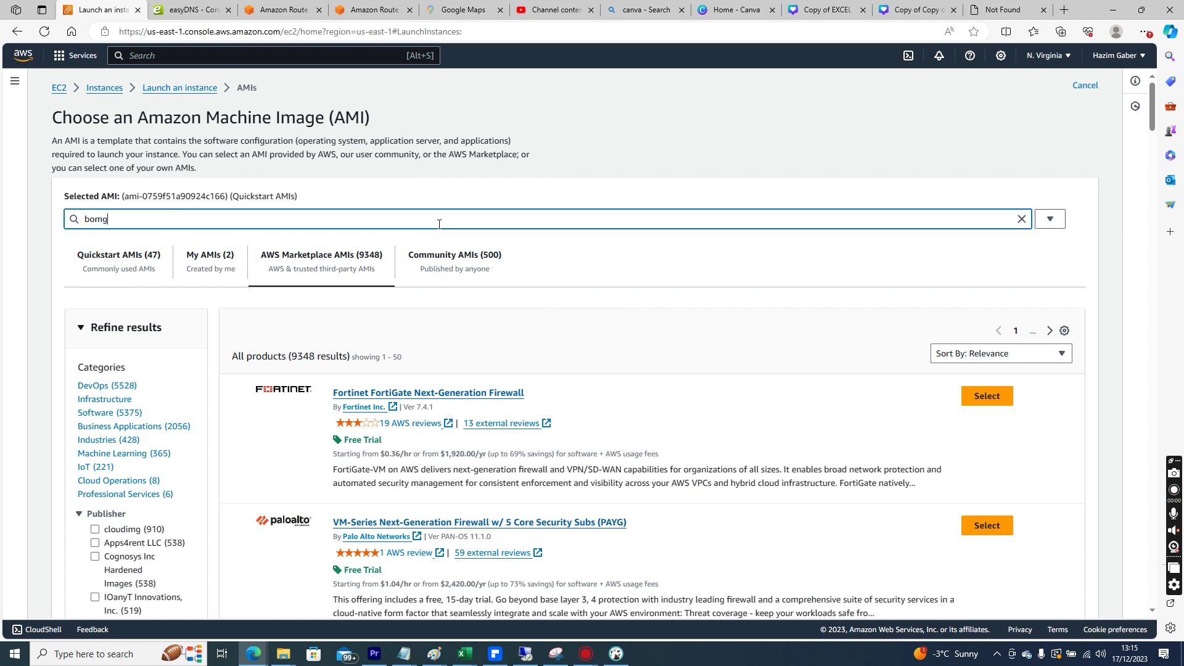
{"action": "type", "text": "ar"}
{"action": "key", "text": "Return"}
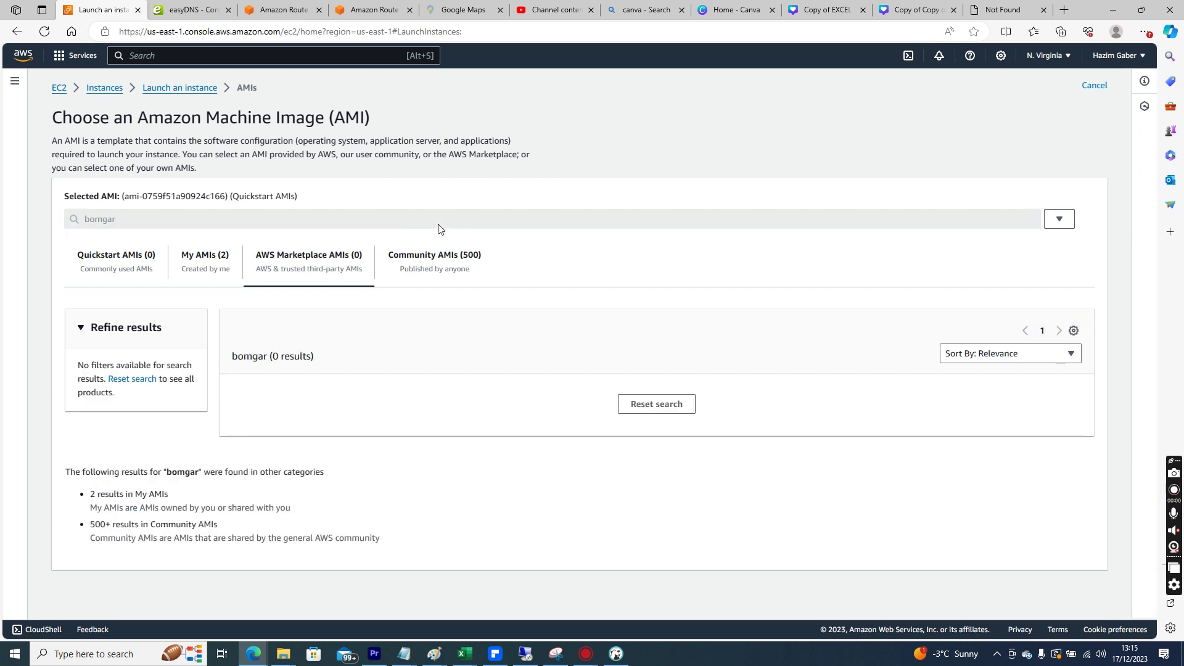
Search the AMI catalog for "beyond trust" instead and look through the matching AWS Marketplace images.
{"action": "double_click", "coordinate": [439, 225]}
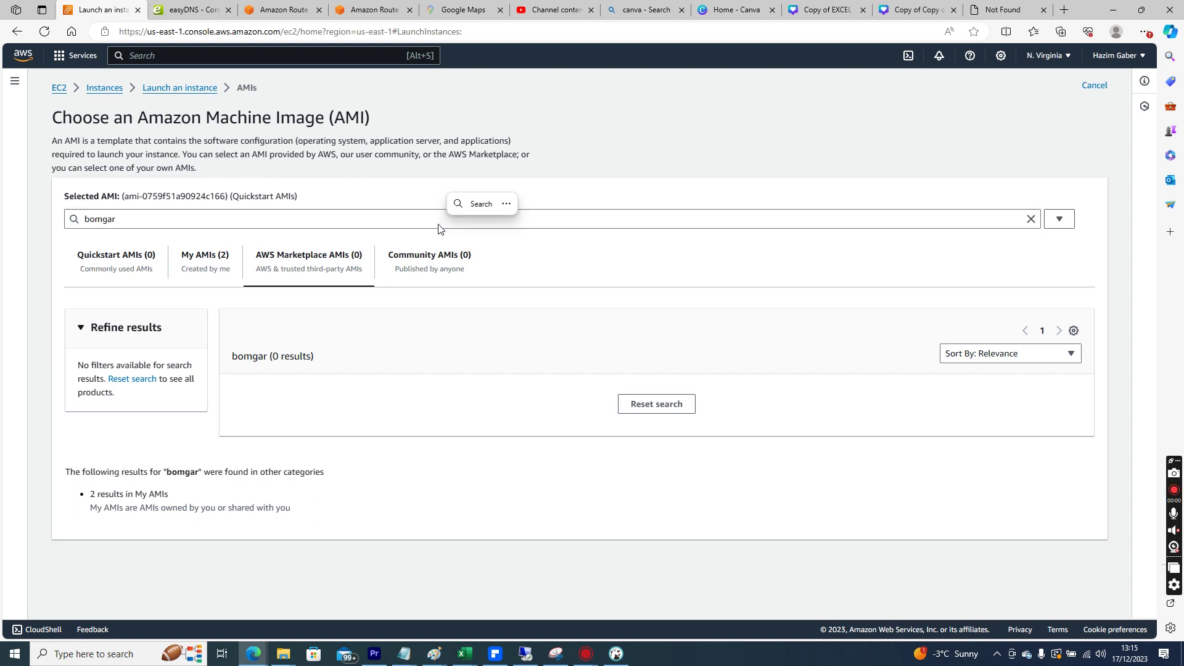
{"action": "left_click", "coordinate": [436, 225]}
{"action": "double_click", "coordinate": [437, 225]}
{"action": "type", "text": "beyond trust"}
{"action": "key", "text": "Return"}
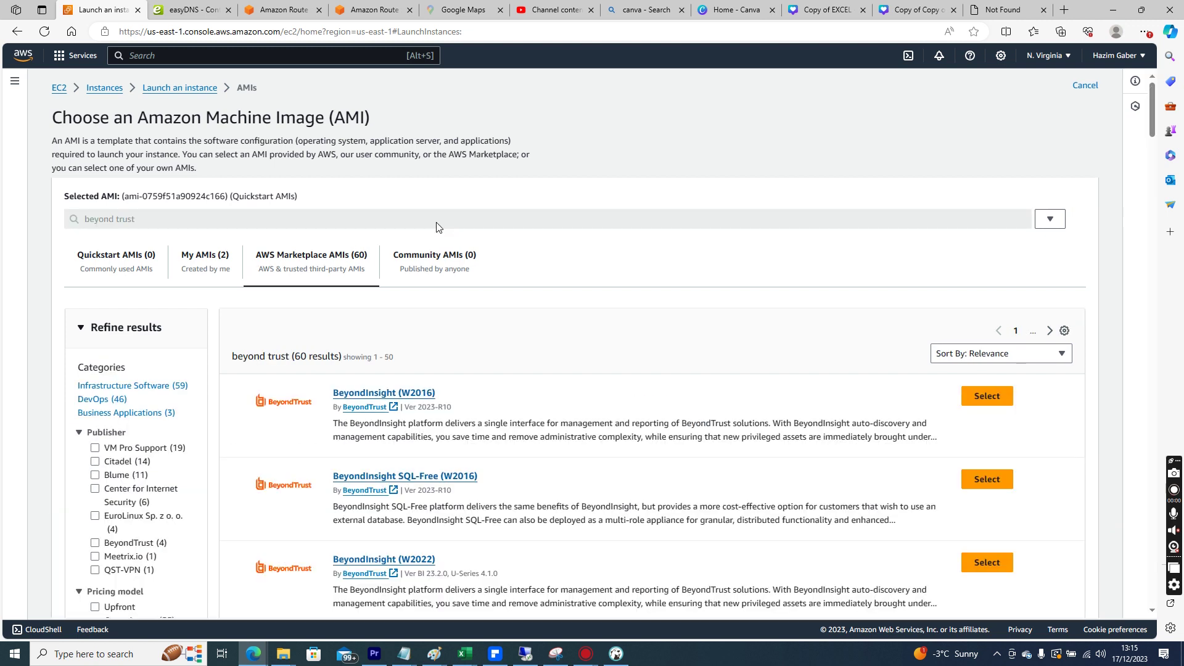
{"action": "mouse_move", "coordinate": [1148, 121]}
{"action": "left_mouse_down"}
{"action": "mouse_move", "coordinate": [1150, 222]}
{"action": "mouse_move", "coordinate": [1150, 138]}
{"action": "left_mouse_up"}
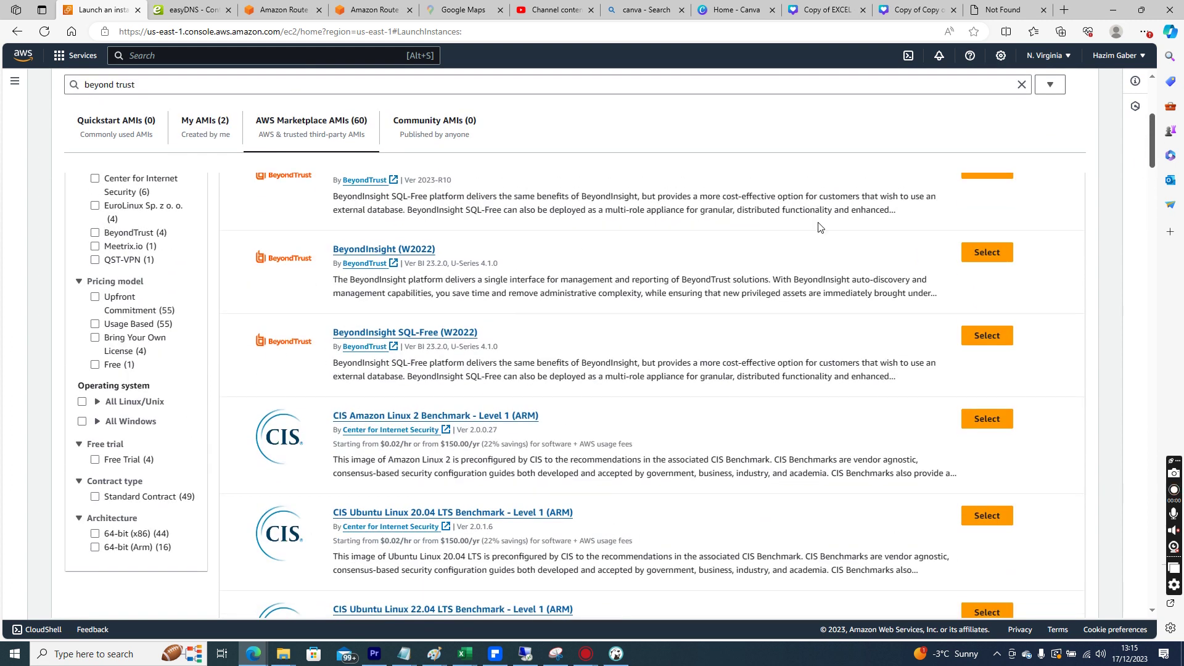
{"action": "left_click_drag", "start_coordinate": [1148, 160], "coordinate": [1147, 227]}
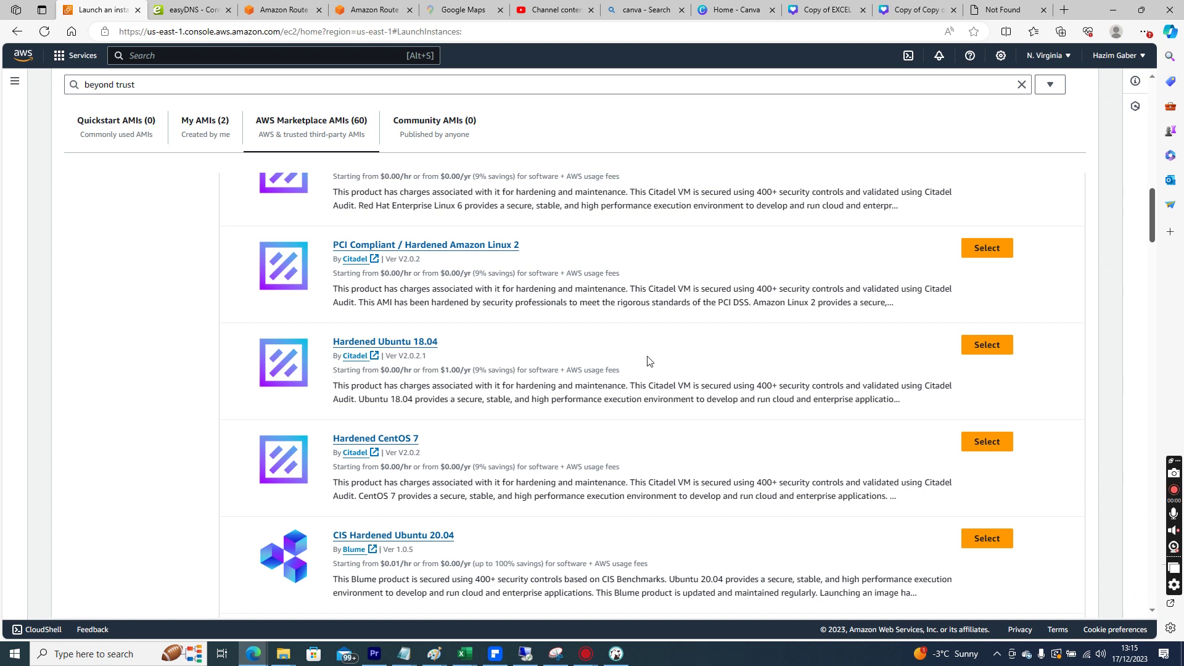
{"action": "left_click_drag", "start_coordinate": [1149, 226], "coordinate": [1138, 139]}
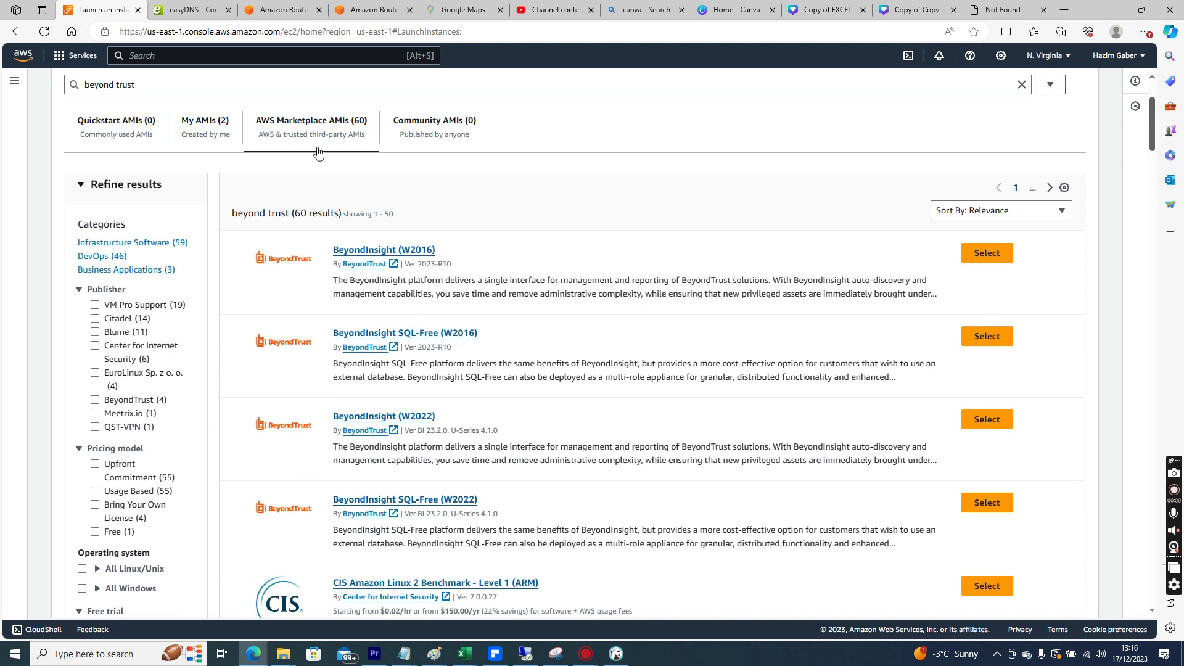
{"action": "left_click_drag", "start_coordinate": [1154, 135], "coordinate": [1157, 114]}
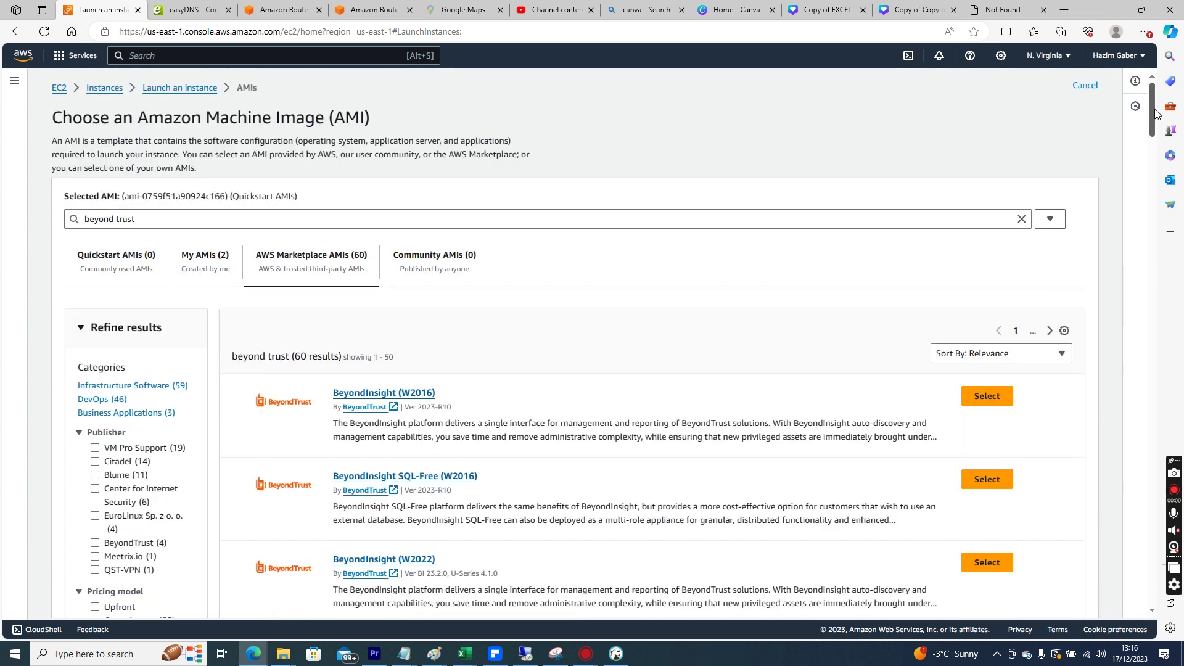
Return to the instance launch form and select Windows as the quick start operating system.
{"action": "left_click", "coordinate": [193, 92]}
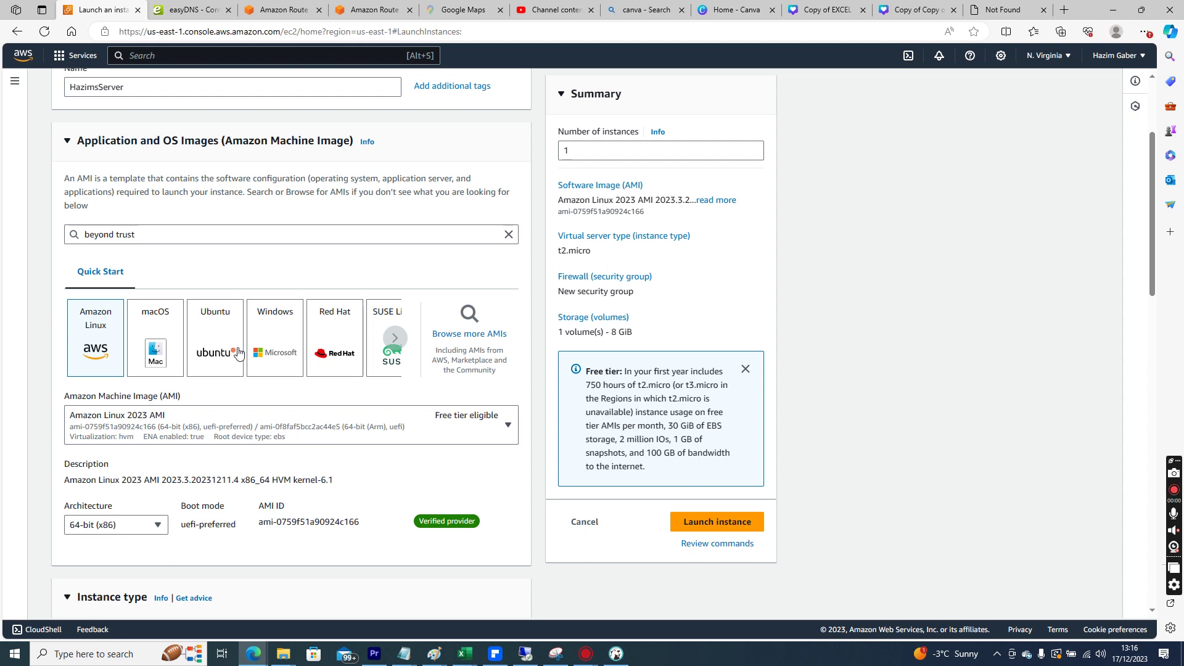
{"action": "left_click", "coordinate": [263, 343]}
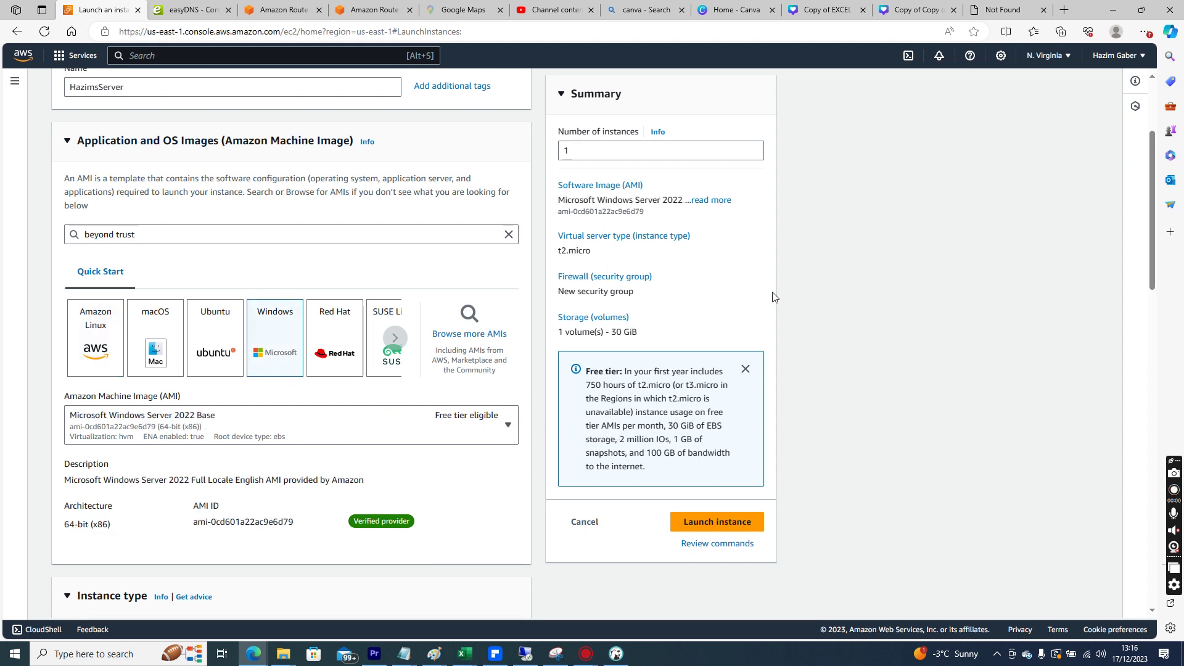
Open the instance type choices and compare the vCPU, memory and hourly pricing of the available families, from t2 through z1d.metal.
{"action": "left_click_drag", "start_coordinate": [1151, 161], "coordinate": [1151, 281]}
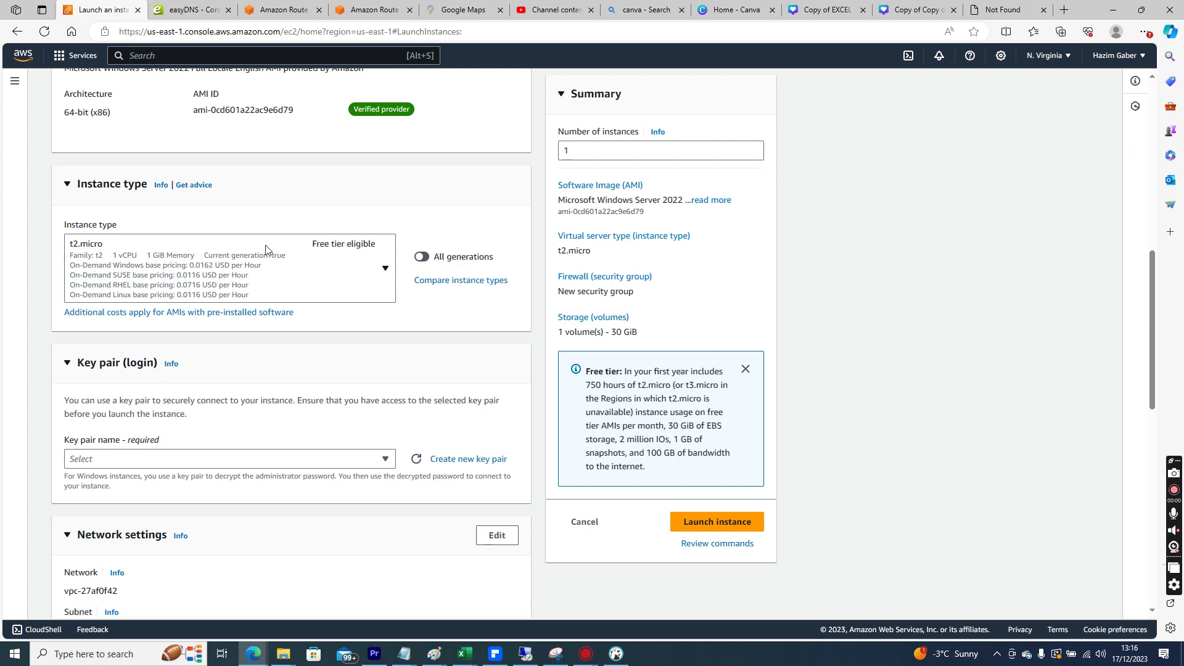
{"action": "left_click", "coordinate": [383, 270]}
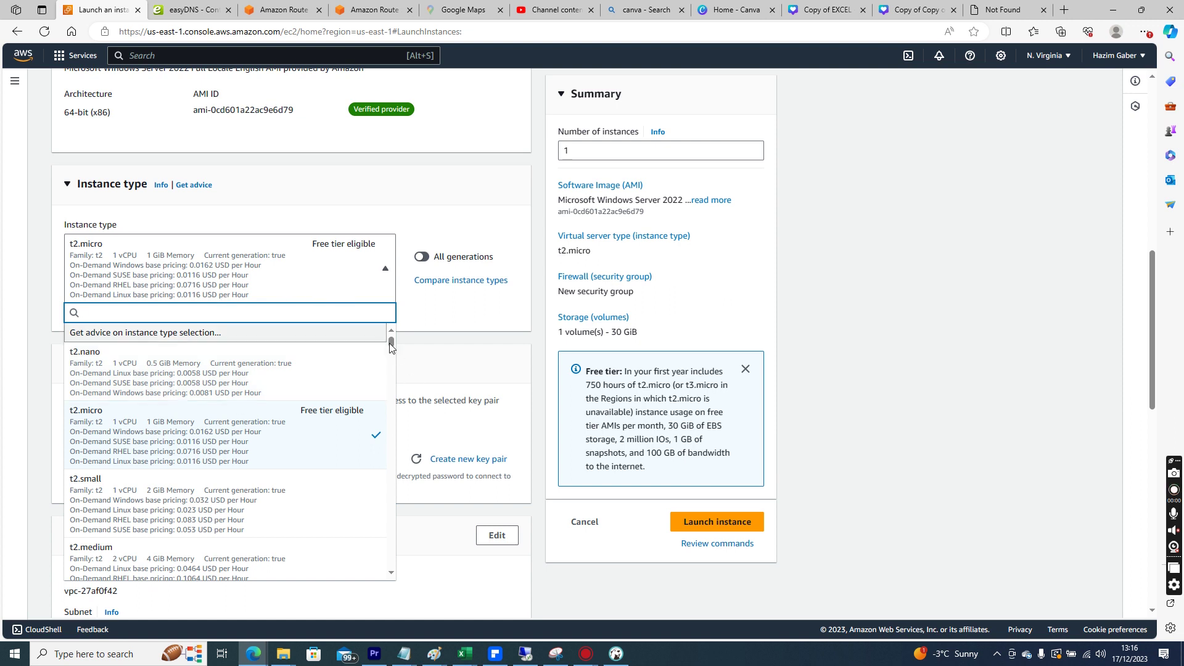
{"action": "scroll", "coordinate": [391, 345], "scroll_direction": "down", "scroll_amount": 5}
{"action": "scroll", "coordinate": [391, 345], "scroll_direction": "up", "scroll_amount": 5}
{"action": "left_click_drag", "start_coordinate": [391, 343], "coordinate": [391, 432]}
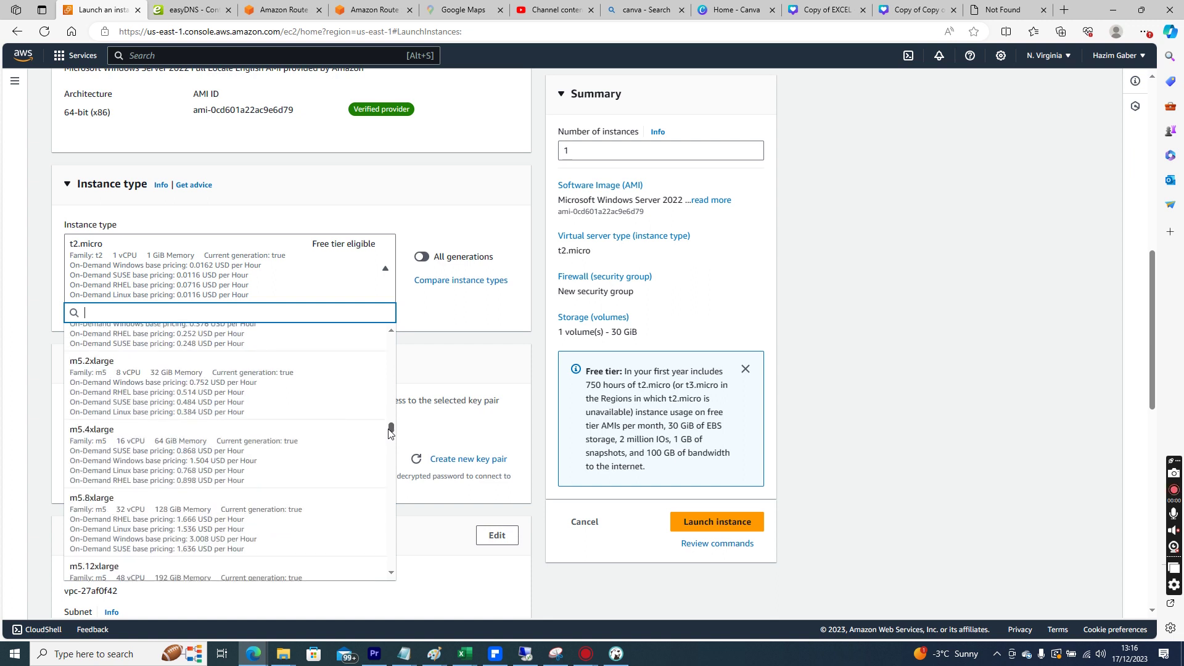
{"action": "left_click_drag", "start_coordinate": [390, 432], "coordinate": [396, 573]}
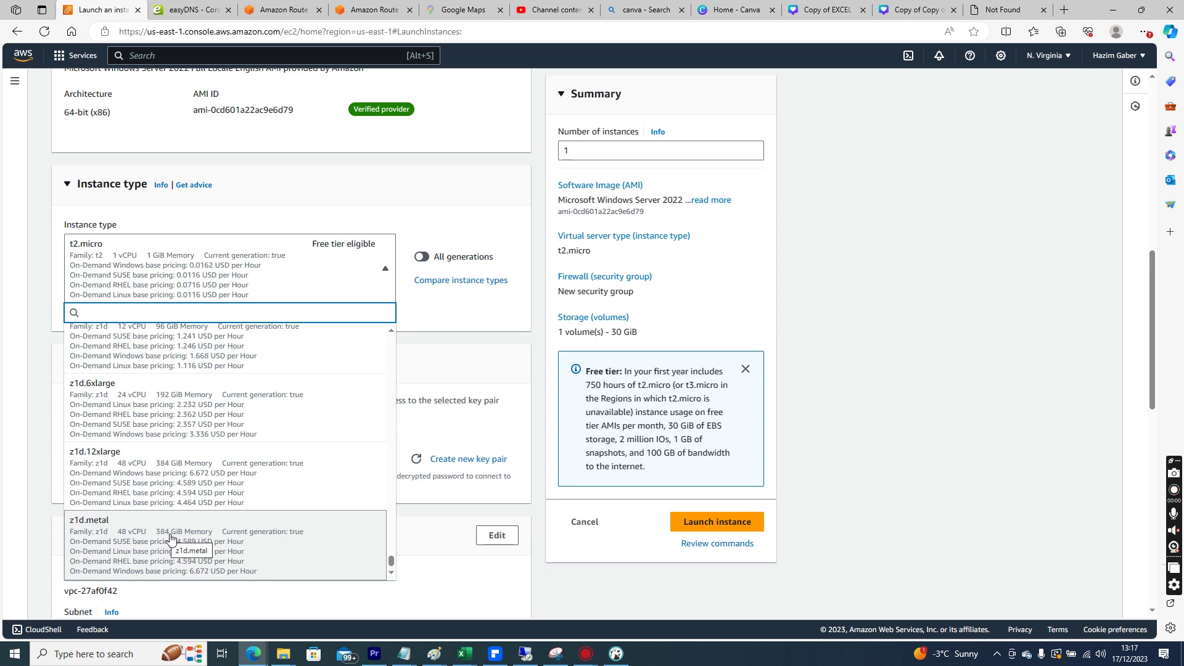
{"action": "left_click_drag", "start_coordinate": [391, 563], "coordinate": [392, 552]}
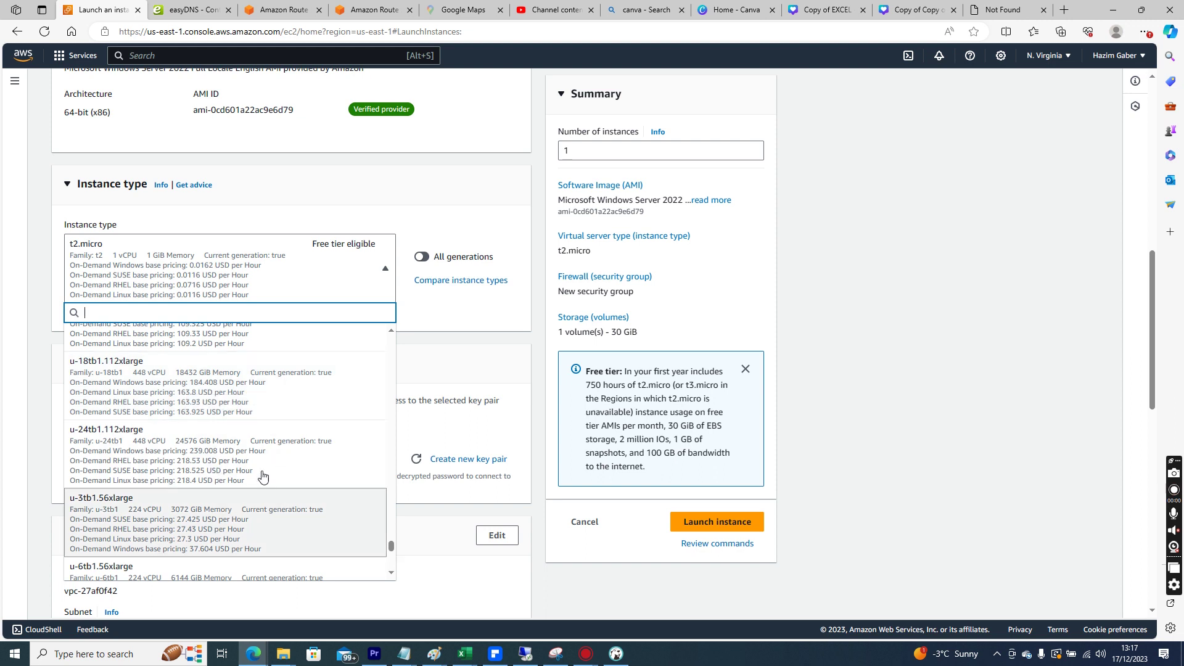
{"action": "left_click_drag", "start_coordinate": [391, 548], "coordinate": [379, 513]}
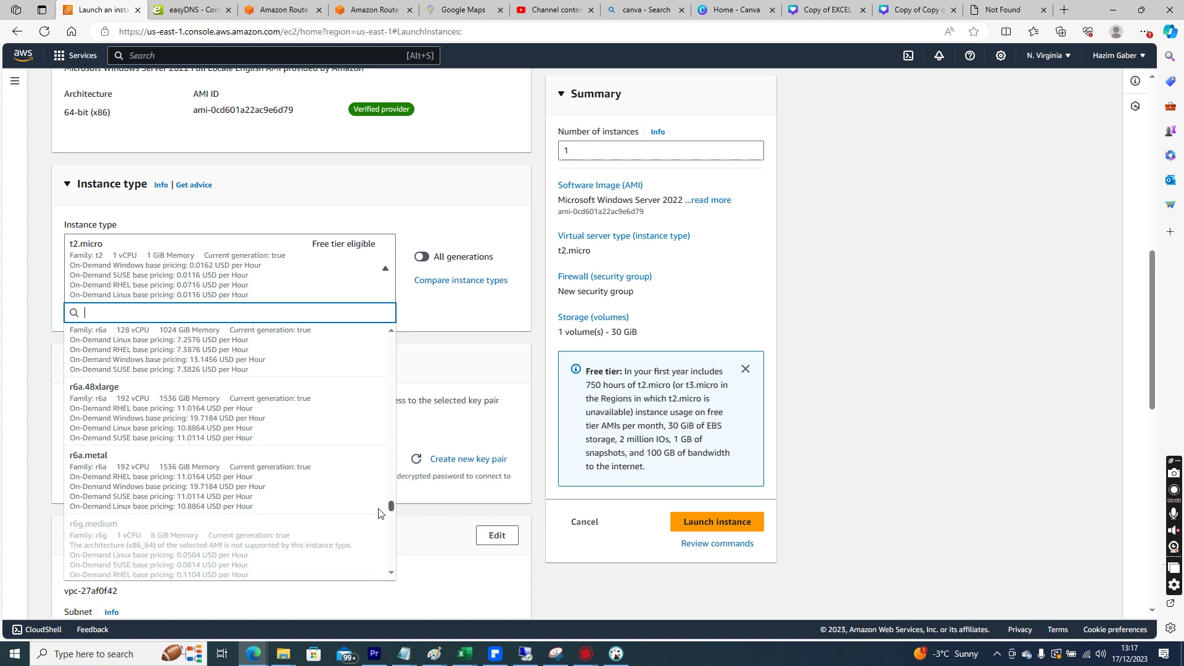
{"action": "scroll", "coordinate": [379, 513], "scroll_direction": "down", "scroll_amount": 5}
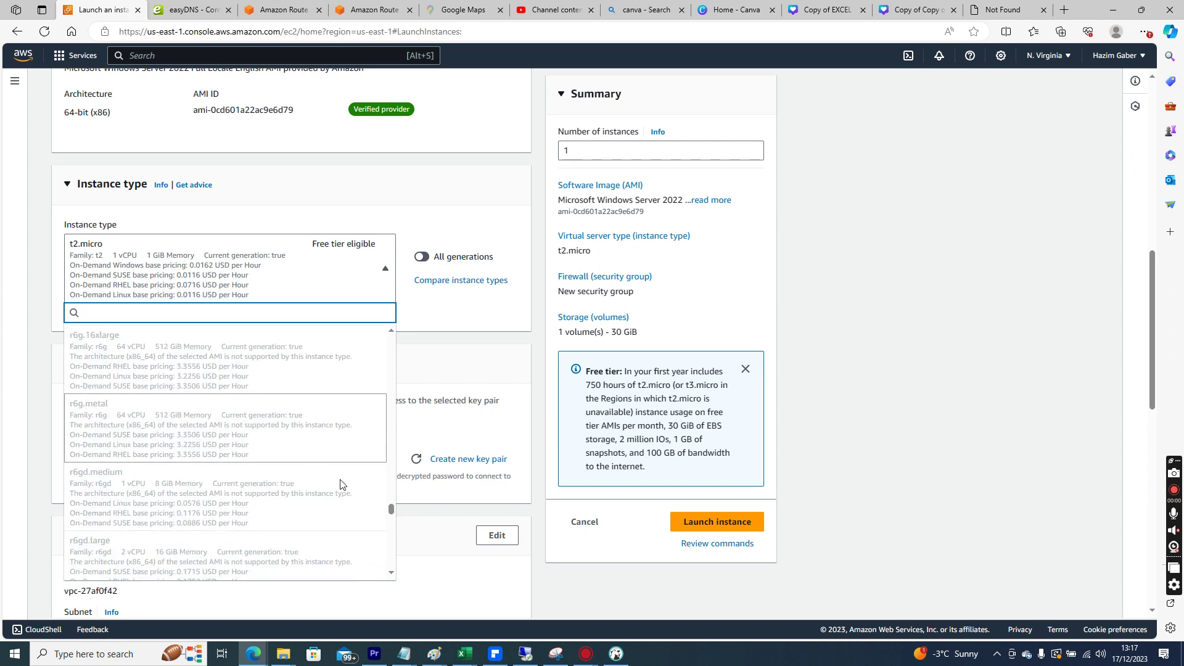
{"action": "left_click_drag", "start_coordinate": [388, 510], "coordinate": [381, 344]}
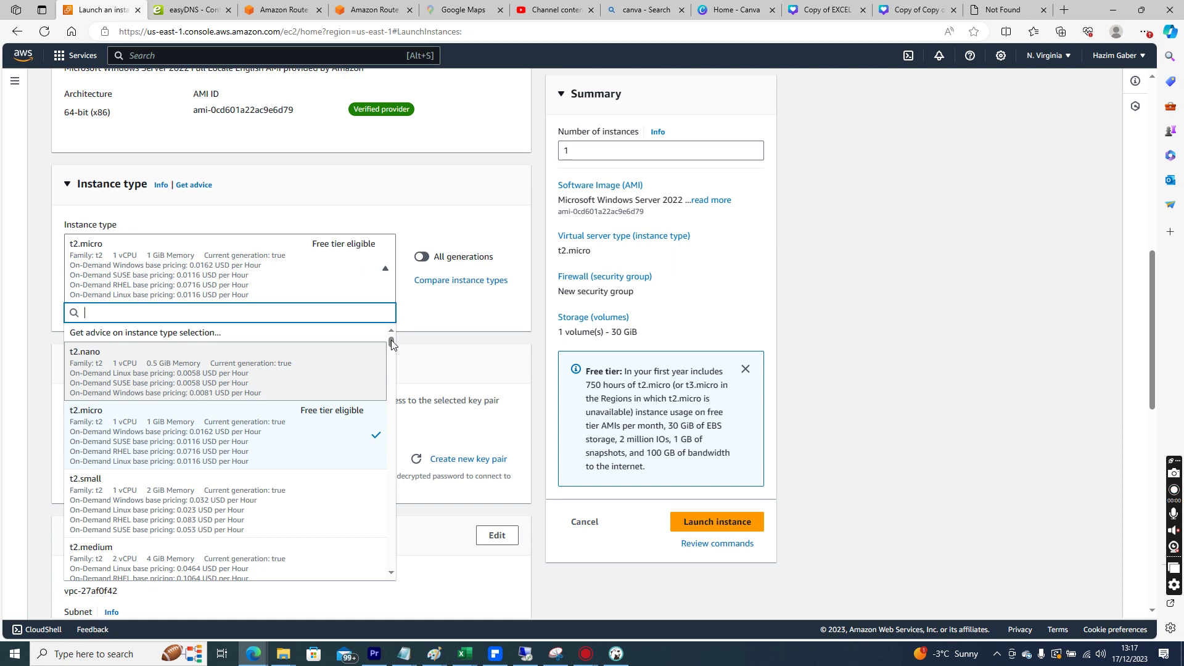
{"action": "left_click_drag", "start_coordinate": [391, 339], "coordinate": [392, 343]}
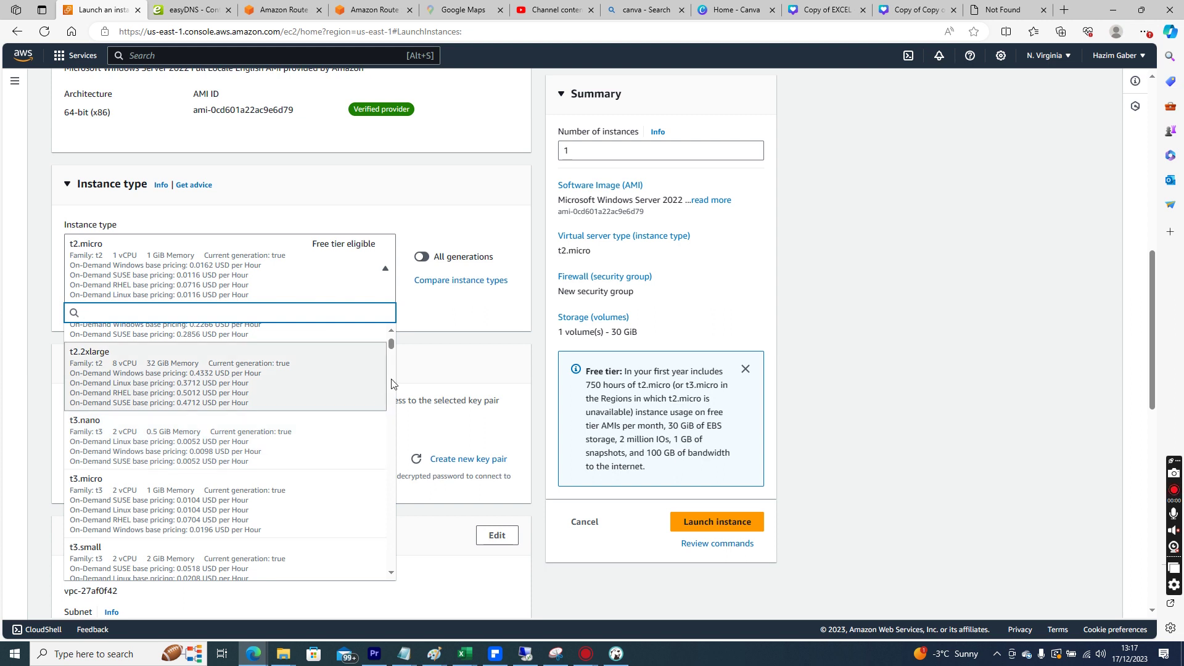
Get instance type advice from Amazon Q for Web Hosting, a Web/App Server workload, Low cost priority and no CPU preference, then close it.
{"action": "left_click", "coordinate": [193, 189]}
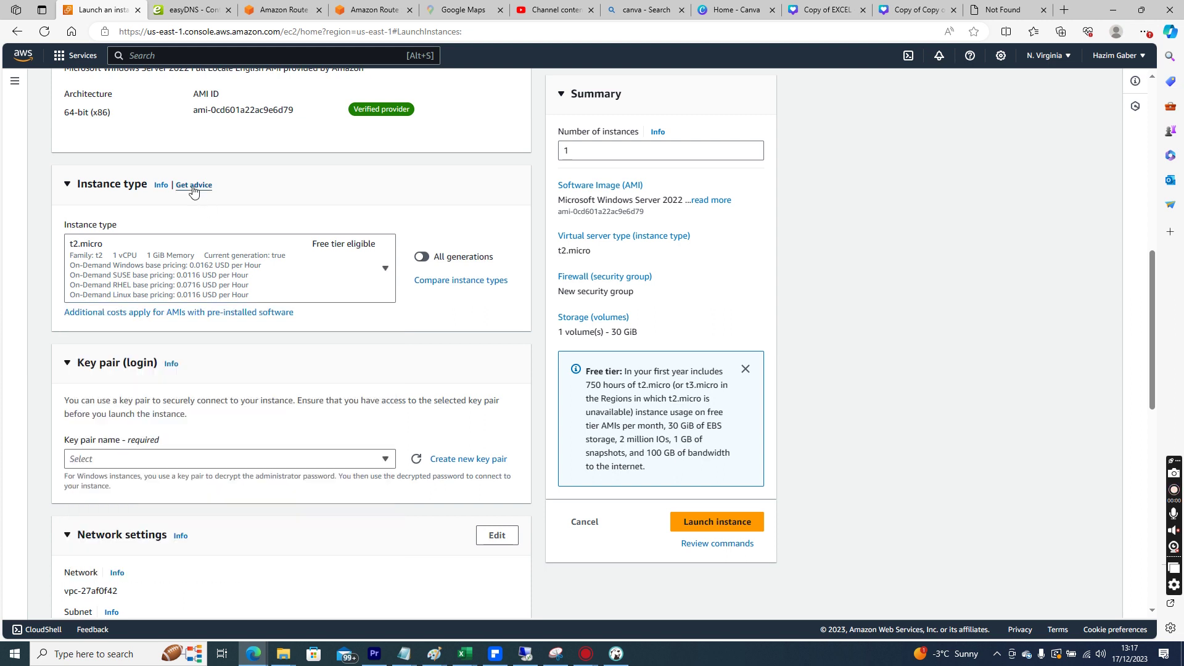
{"action": "left_click", "coordinate": [193, 186]}
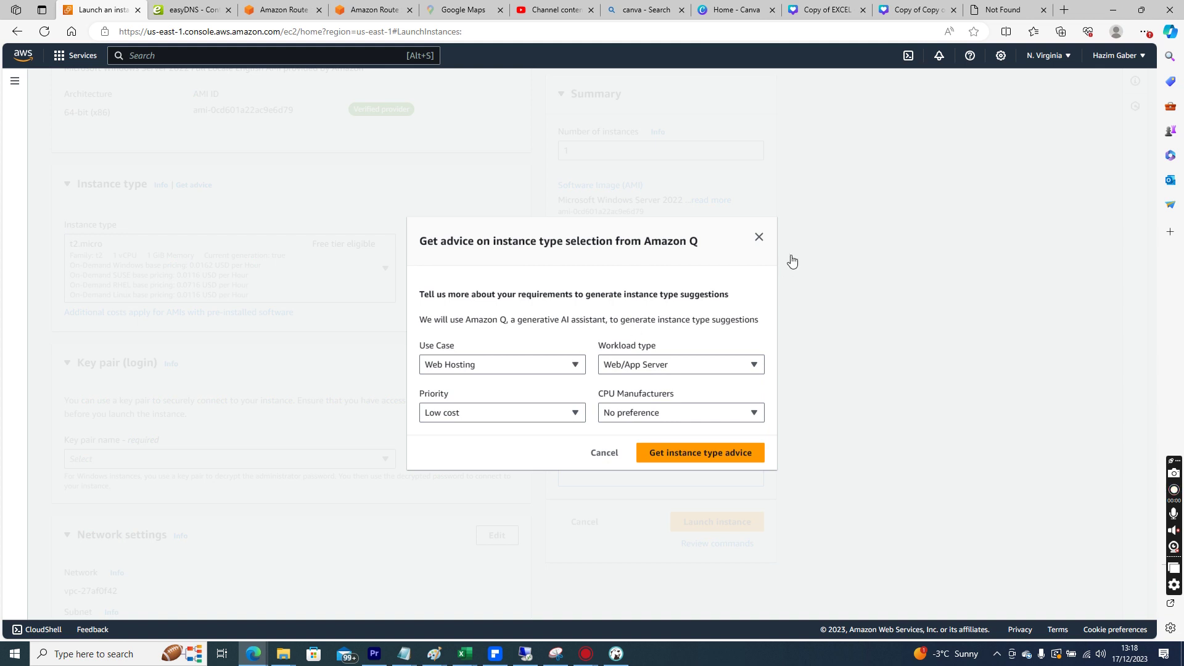
{"action": "left_click", "coordinate": [493, 367]}
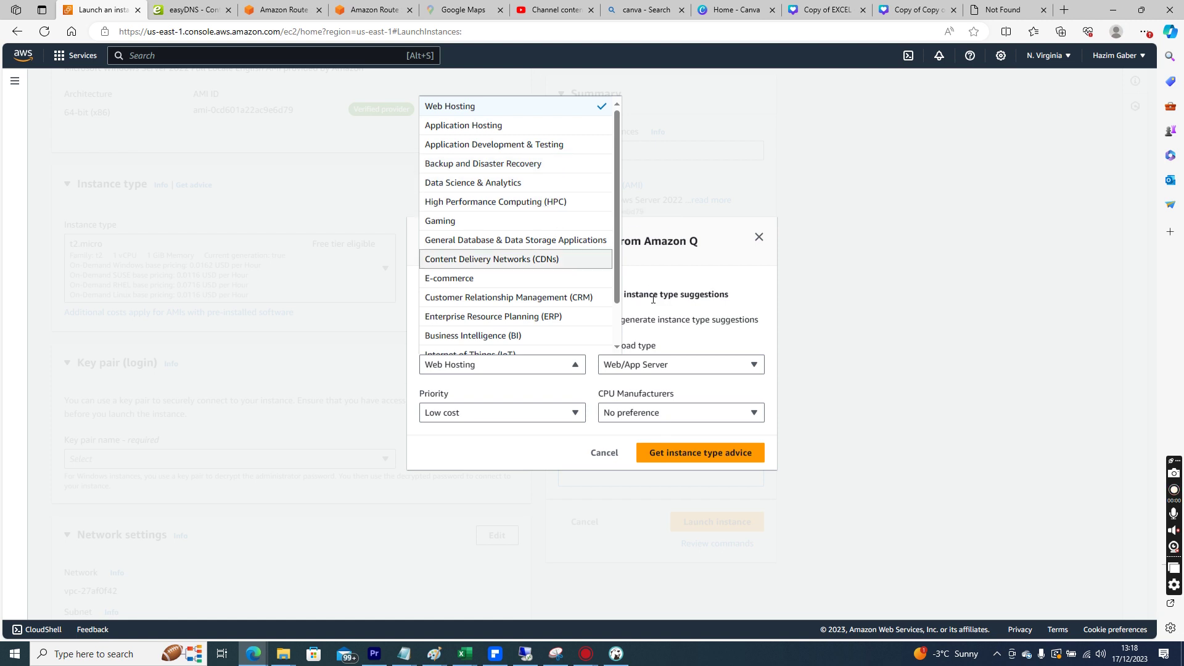
{"action": "left_click", "coordinate": [720, 306]}
{"action": "left_click", "coordinate": [662, 369]}
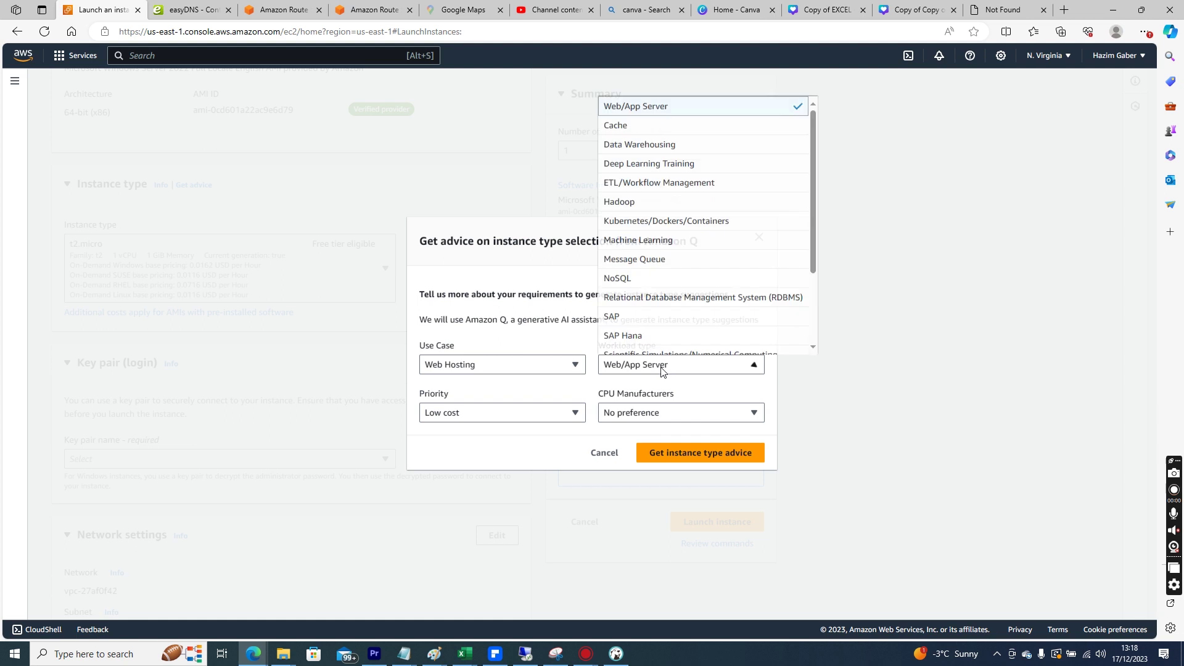
{"action": "left_click", "coordinate": [662, 368]}
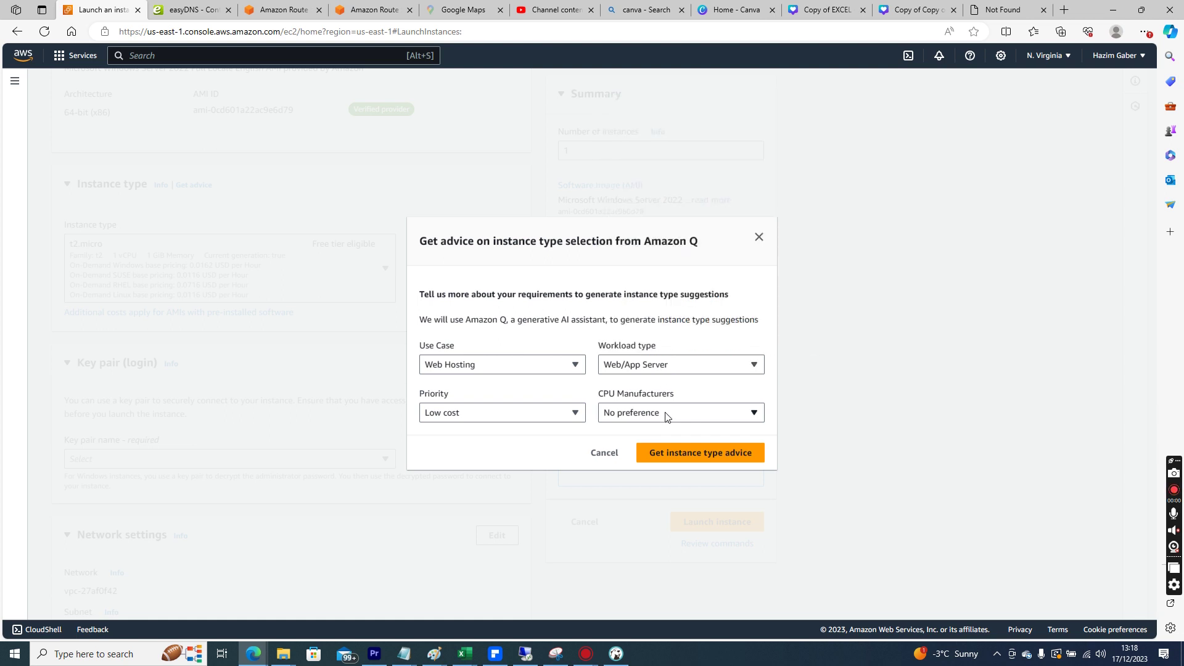
{"action": "left_click", "coordinate": [539, 414]}
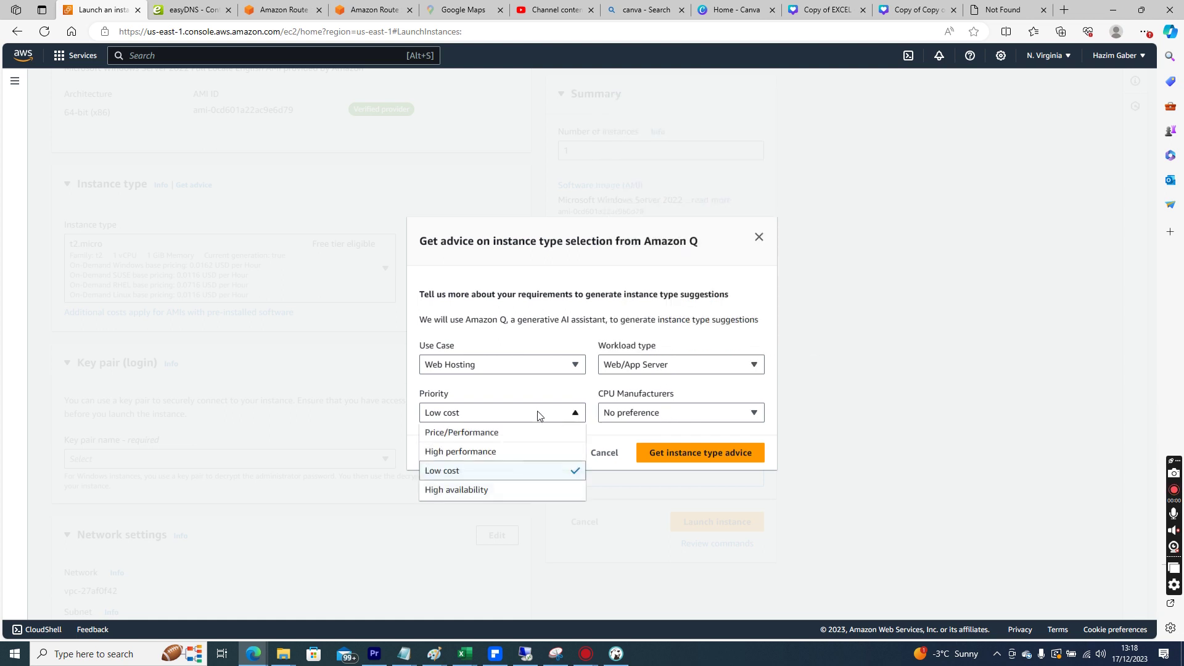
{"action": "left_click", "coordinate": [645, 453]}
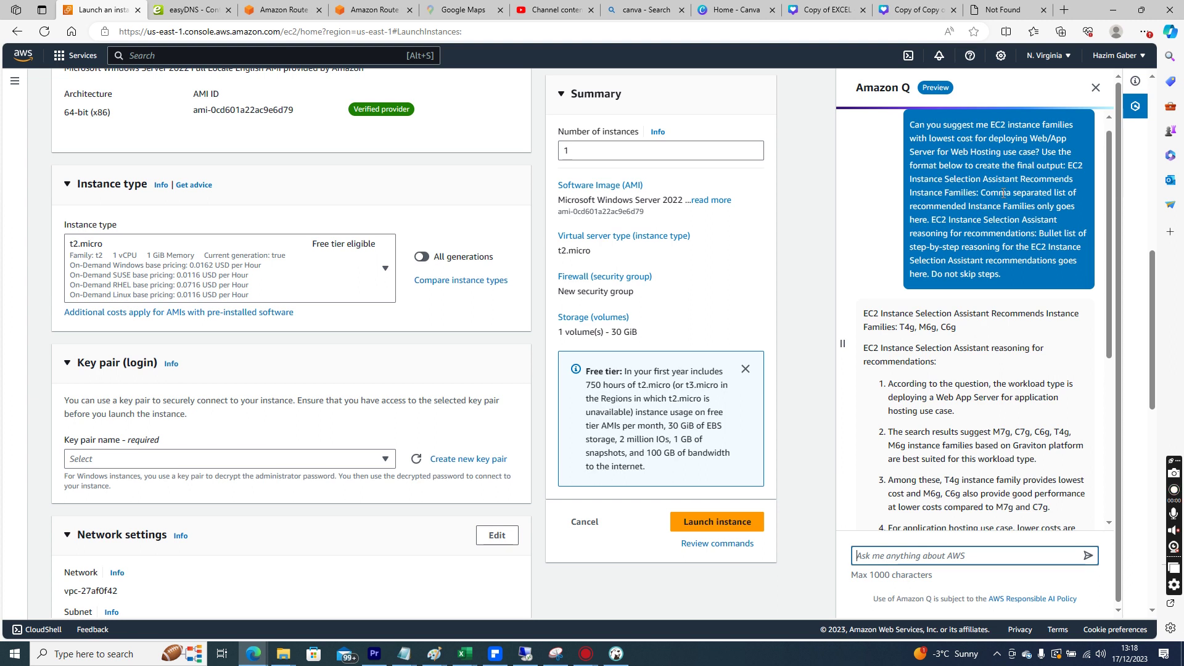
{"action": "left_click", "coordinate": [1096, 88]}
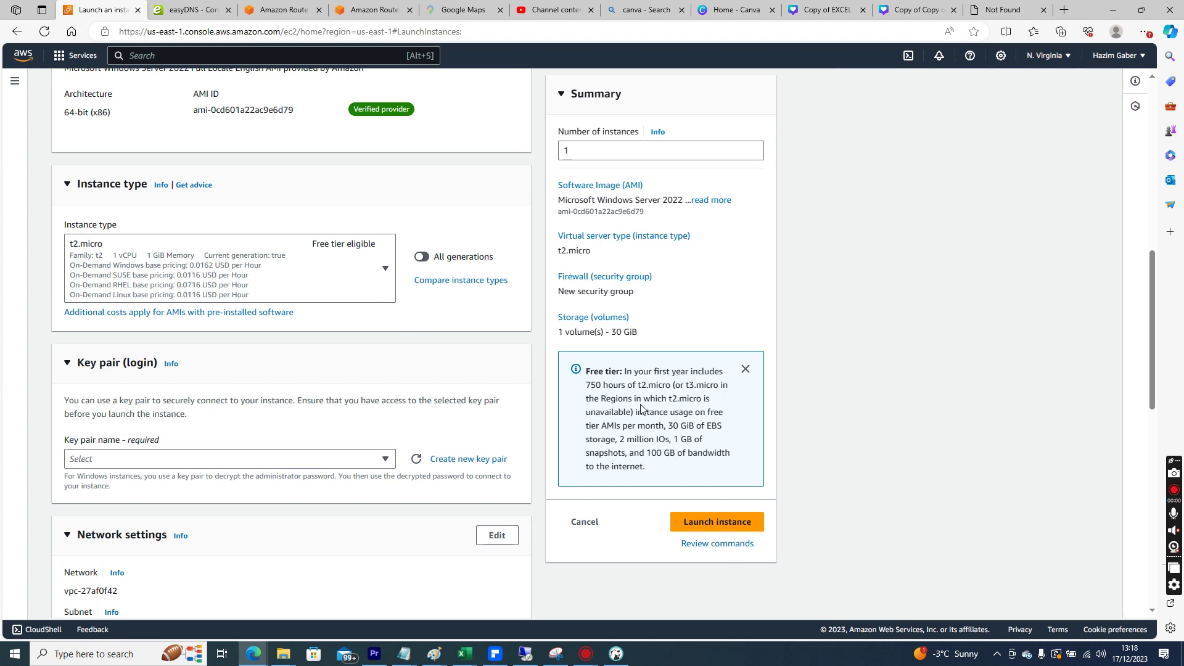
Check the available key pair name choices in the Key pair (login) section without selecting one.
{"action": "left_click_drag", "start_coordinate": [1152, 298], "coordinate": [1144, 396]}
{"action": "scroll", "coordinate": [1144, 400], "scroll_direction": "up", "scroll_amount": 2}
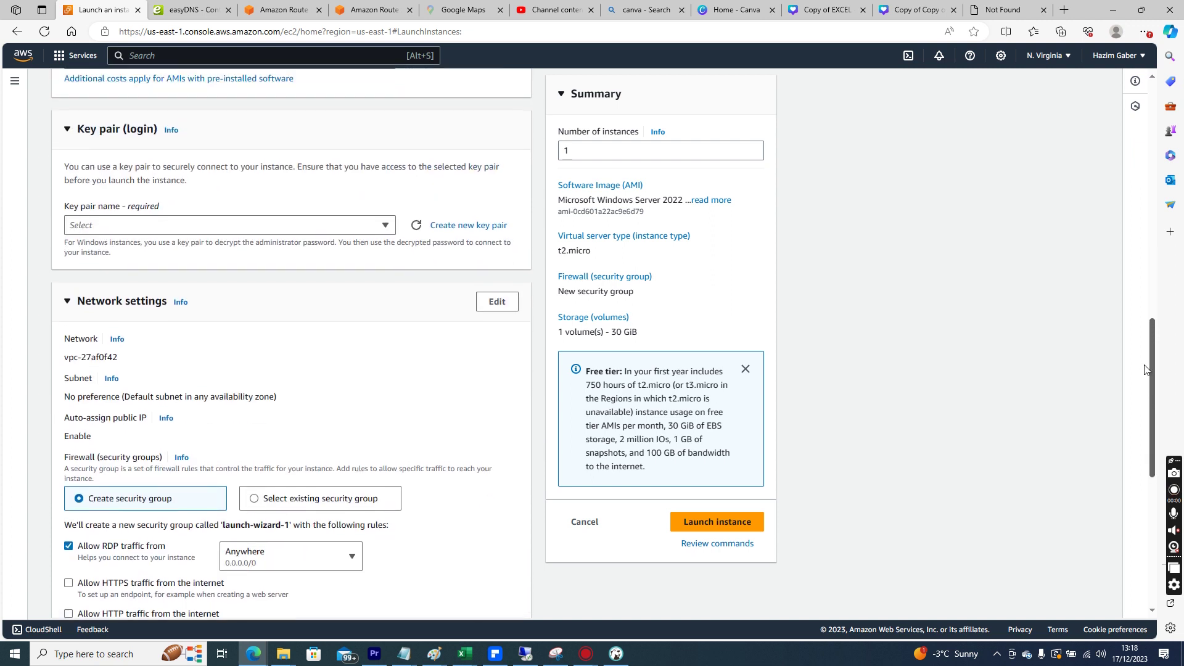
{"action": "left_click", "coordinate": [372, 235]}
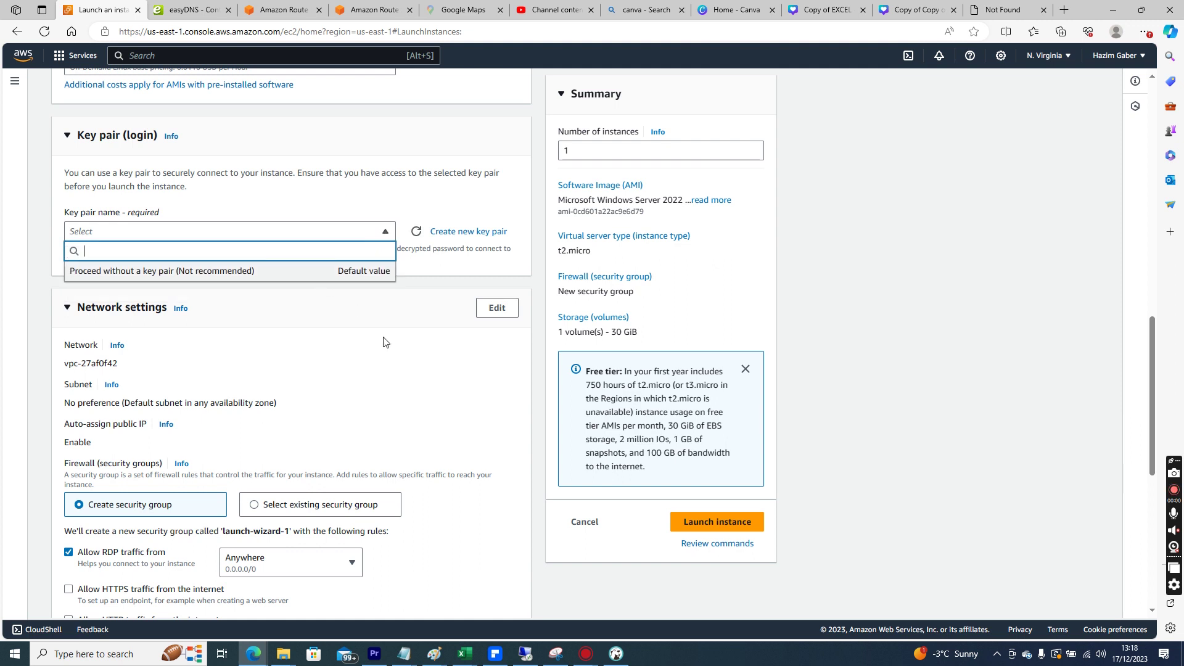
{"action": "left_click", "coordinate": [925, 365]}
Check which existing security groups can be chosen for the instance, then go back to creating a new security group.
{"action": "left_click_drag", "start_coordinate": [1150, 334], "coordinate": [1158, 382]}
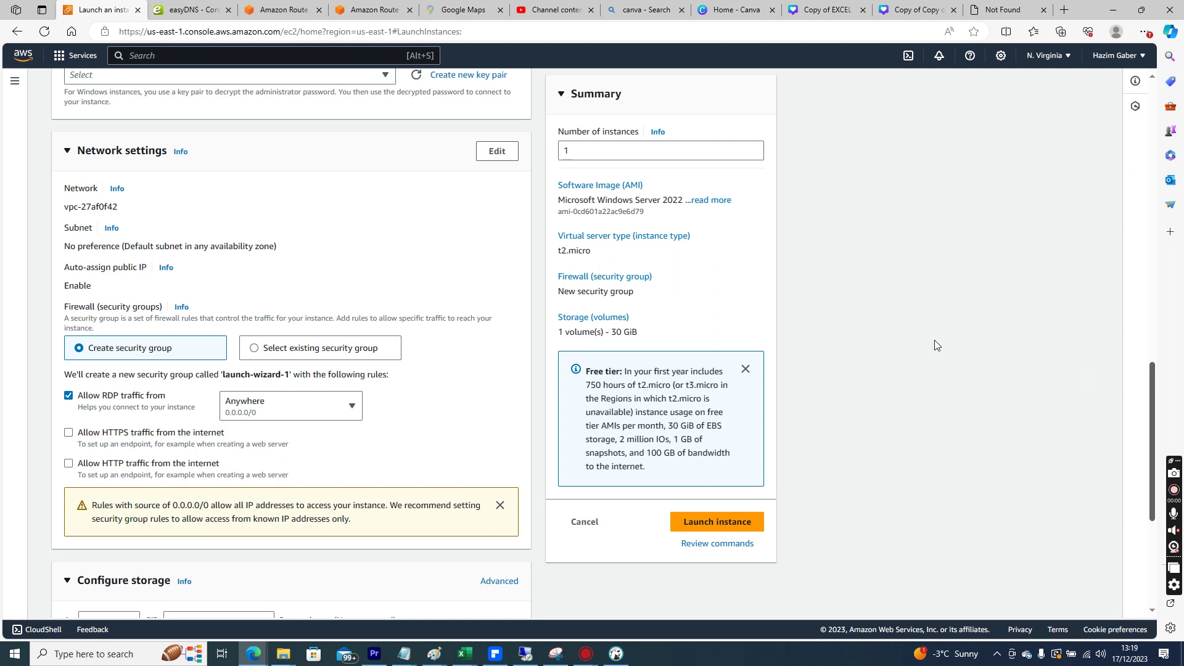
{"action": "left_click", "coordinate": [276, 349]}
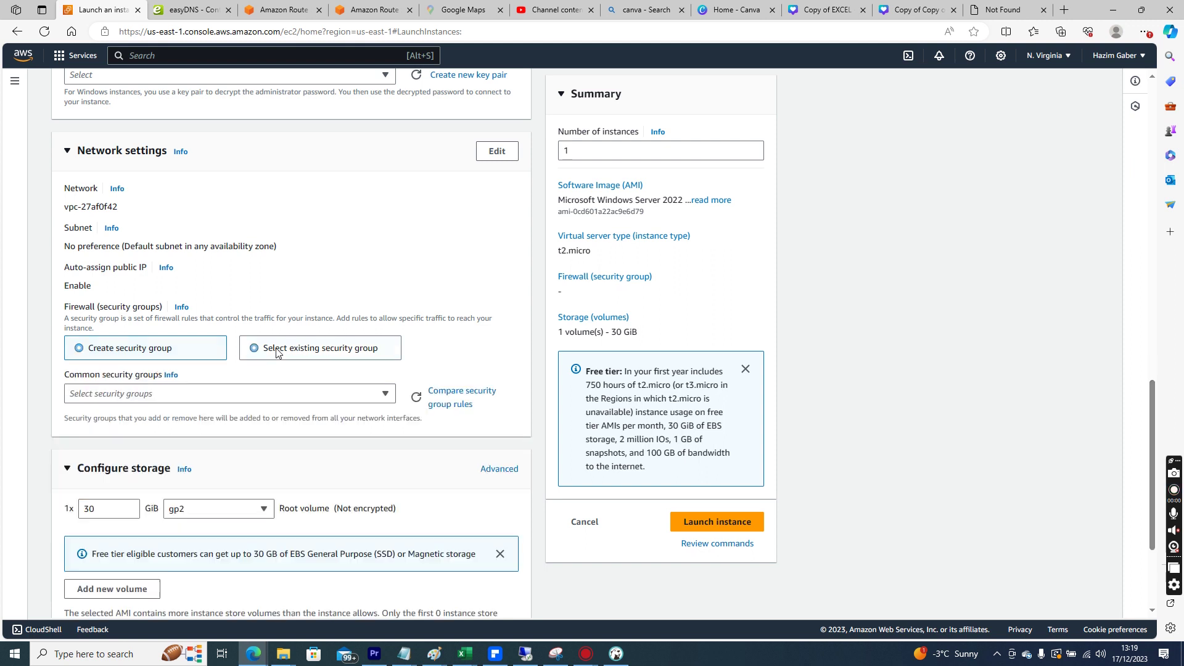
{"action": "left_click", "coordinate": [168, 357]}
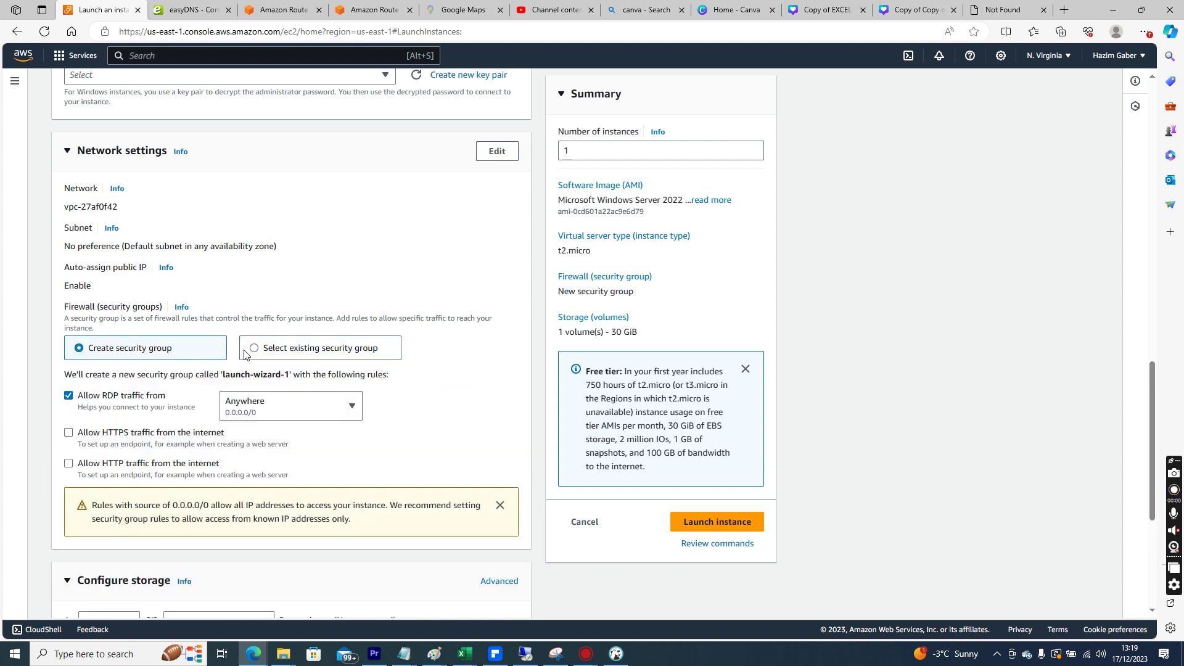
{"action": "left_click", "coordinate": [245, 354]}
{"action": "left_click", "coordinate": [222, 393]}
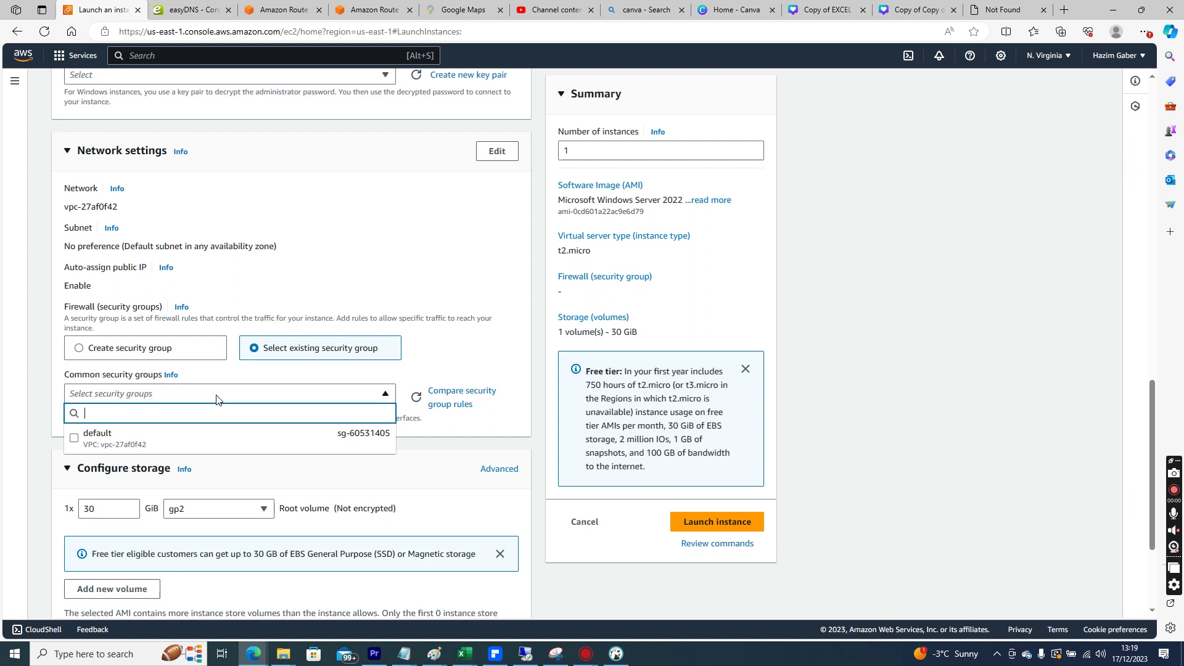
{"action": "left_click", "coordinate": [216, 398]}
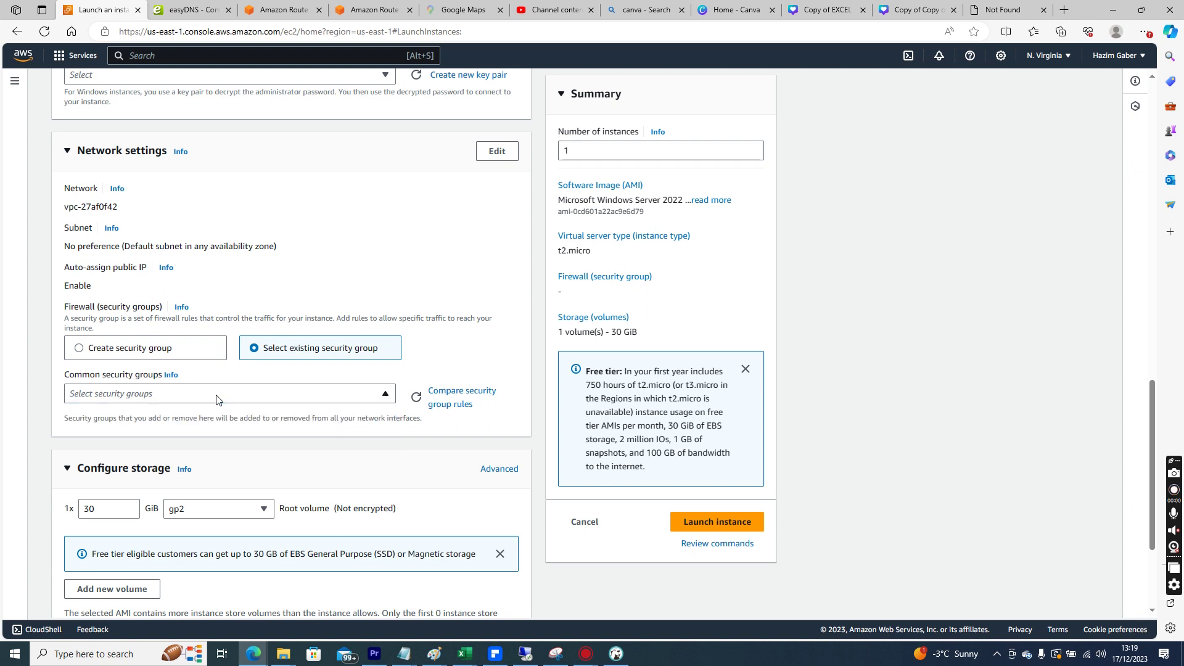
{"action": "left_click", "coordinate": [156, 361]}
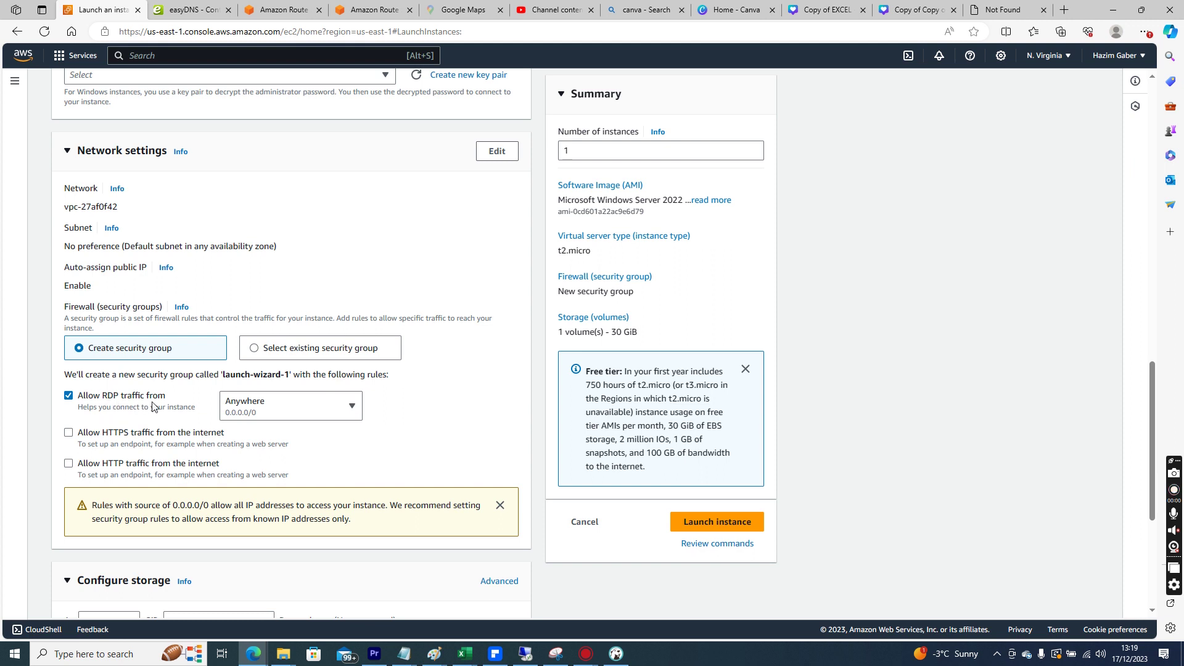
Restrict RDP traffic to My IP and allow both HTTPS and HTTP traffic from the internet in the new security group.
{"action": "left_click", "coordinate": [243, 415]}
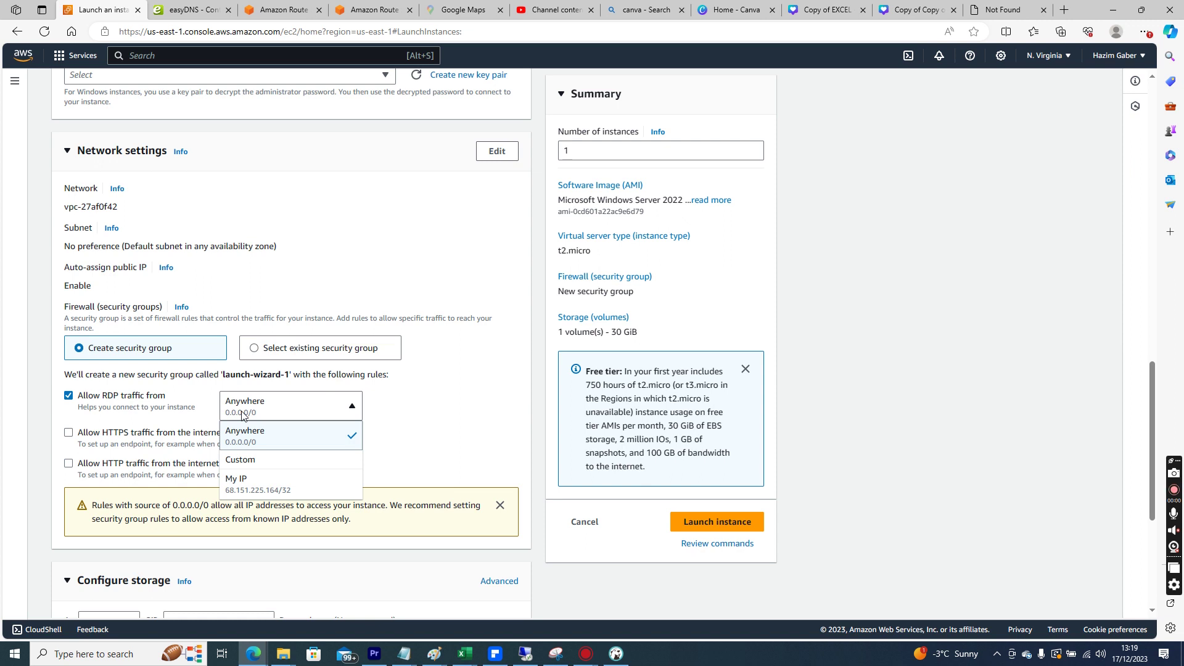
{"action": "left_click", "coordinate": [274, 490]}
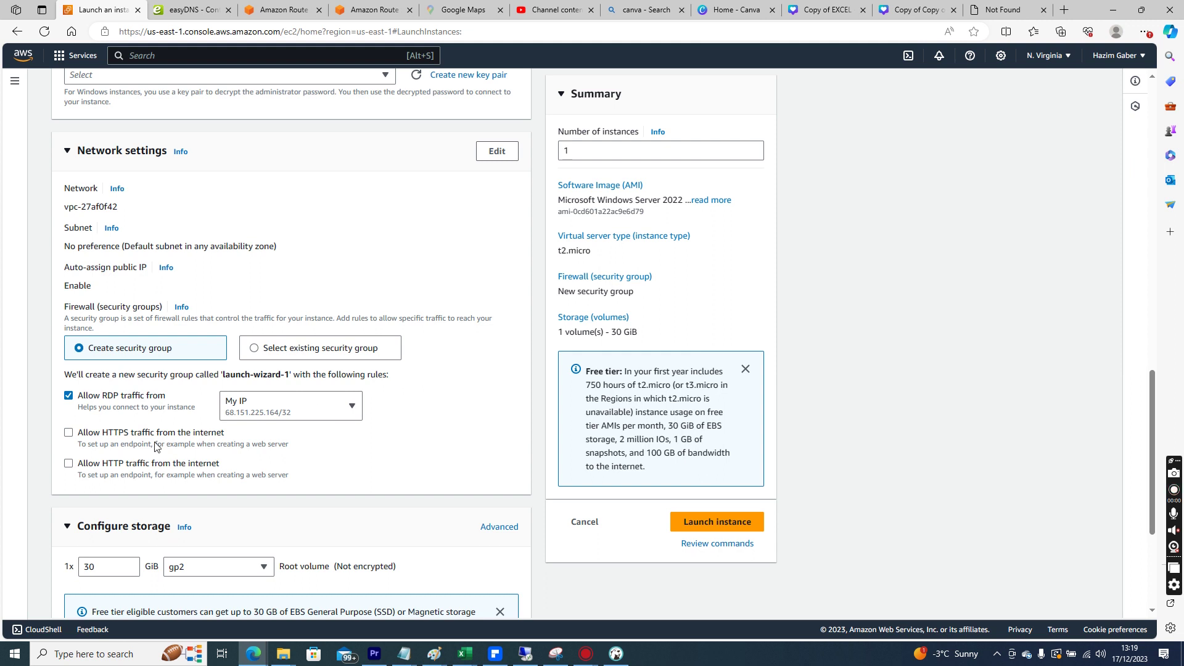
{"action": "left_click", "coordinate": [121, 438]}
{"action": "left_click", "coordinate": [113, 466]}
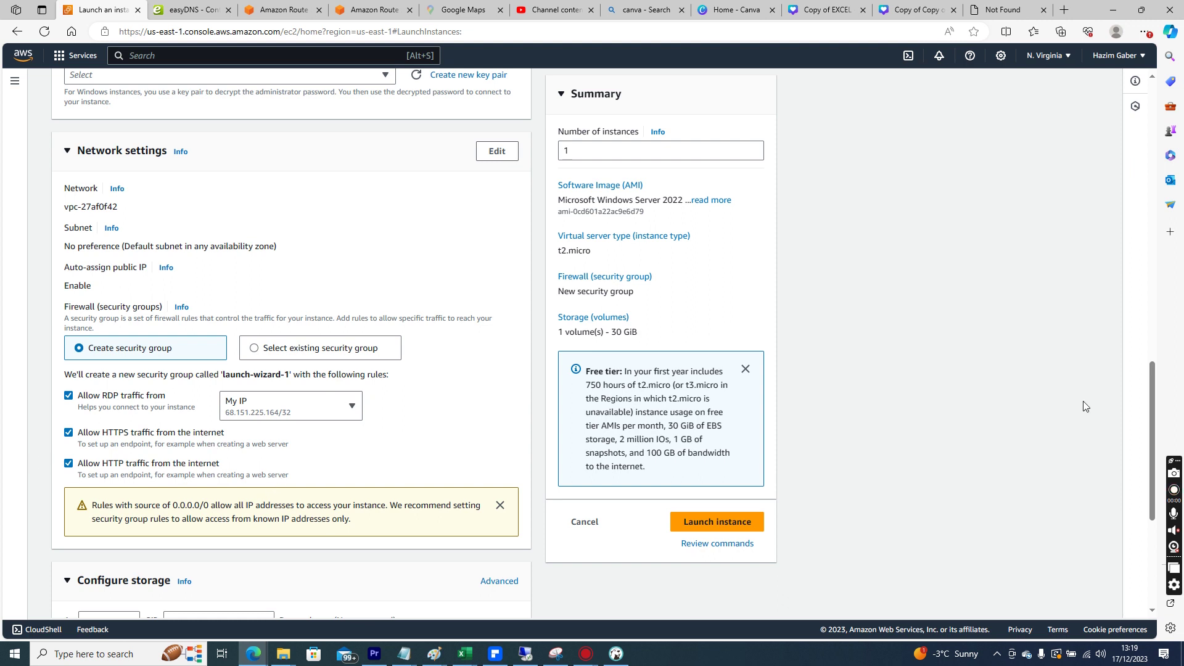
Change the root volume's storage type to Provisioned IOPS SSD (io1).
{"action": "left_click_drag", "start_coordinate": [1154, 383], "coordinate": [1159, 509]}
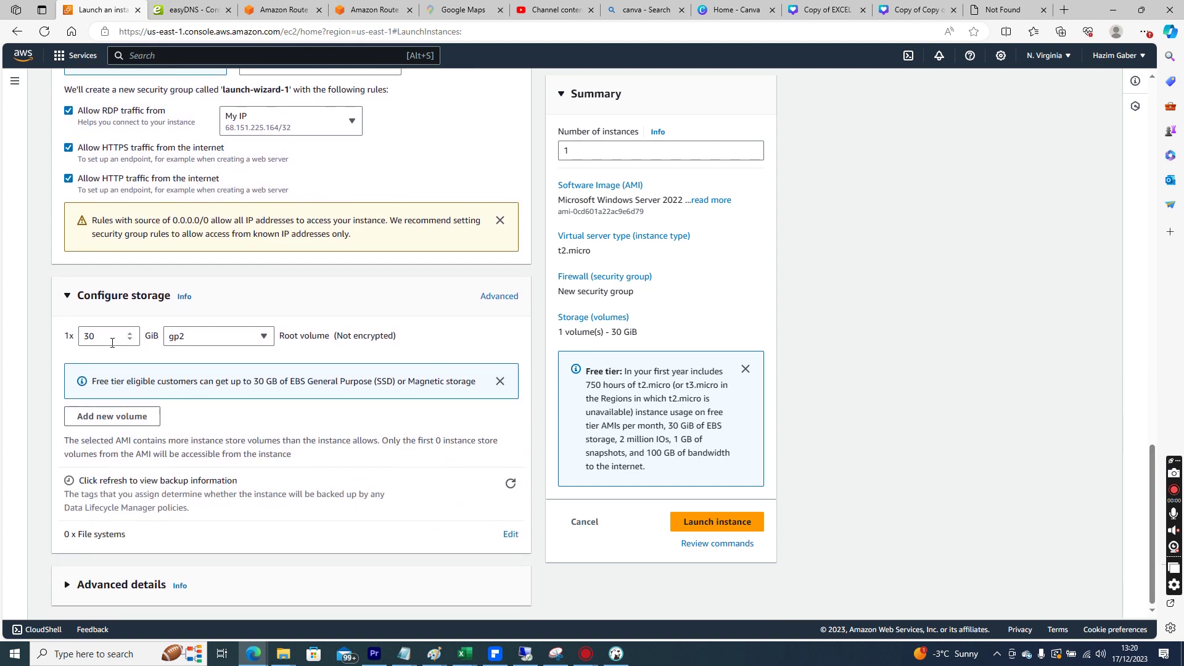
{"action": "left_click", "coordinate": [211, 341]}
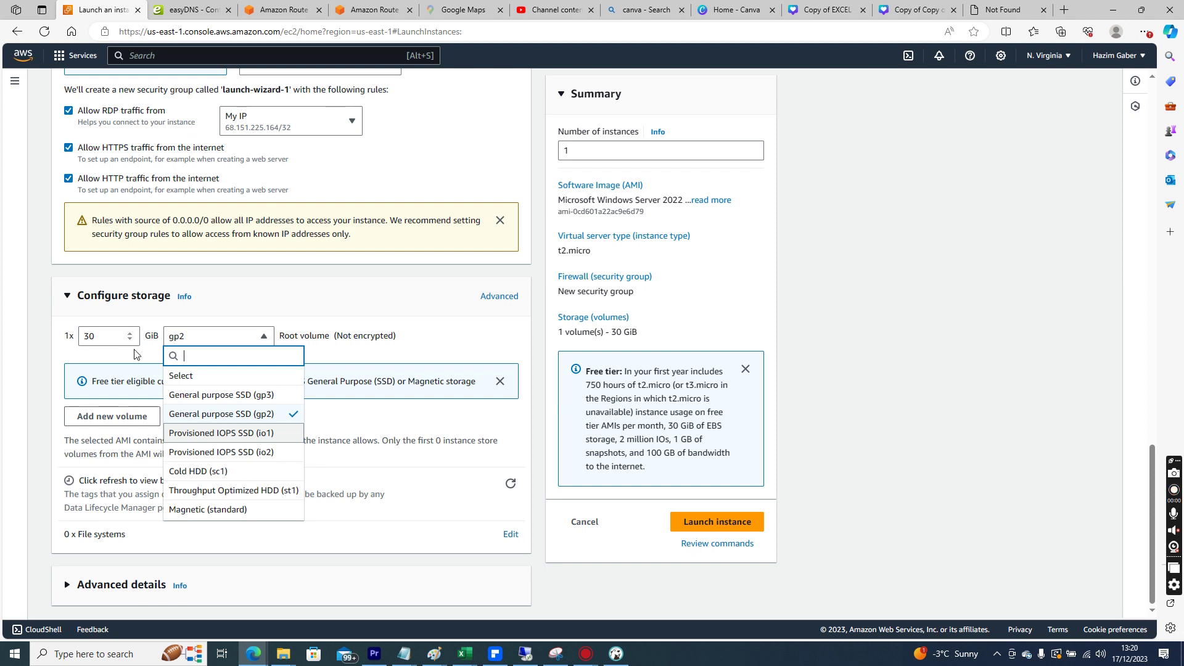
{"action": "left_click", "coordinate": [208, 435]}
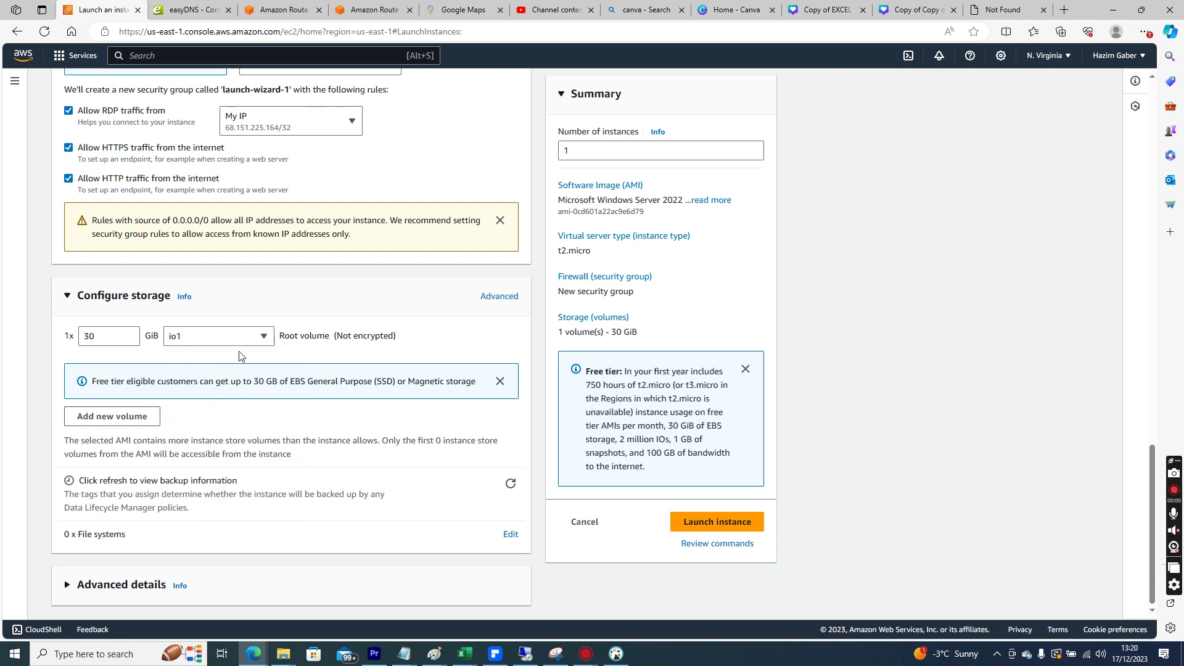
{"action": "left_click", "coordinate": [116, 338]}
Expand the Advanced details and review the domain join, IAM profile, hostname, auto-recovery and shutdown settings.
{"action": "left_click", "coordinate": [122, 585]}
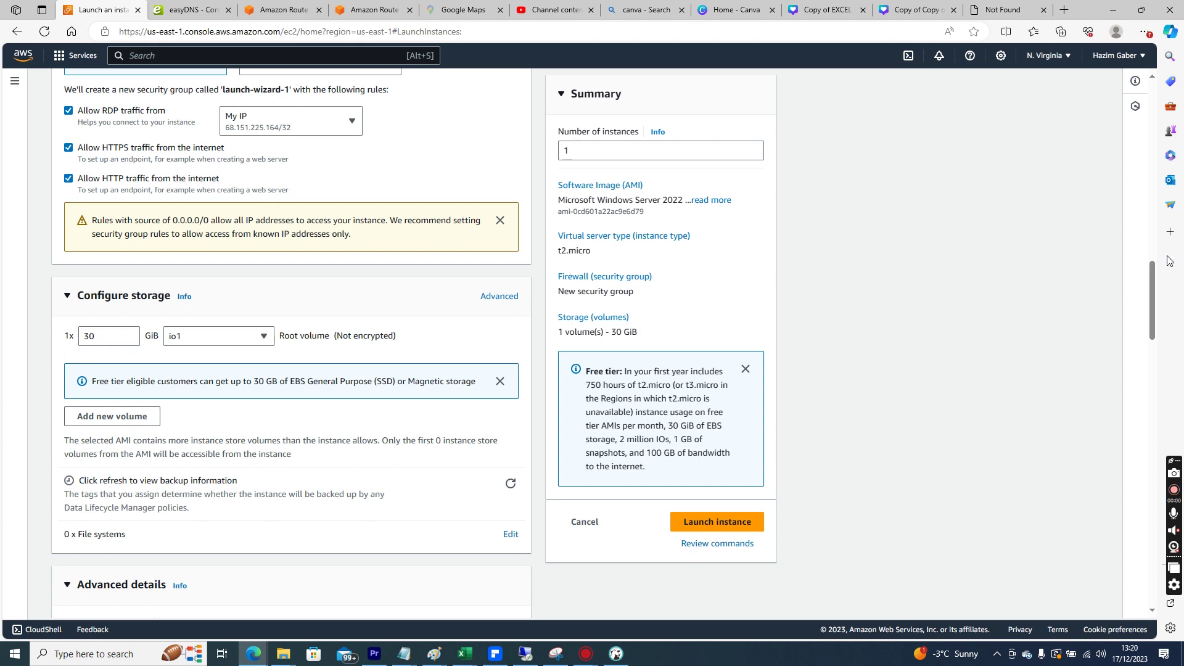
{"action": "left_click_drag", "start_coordinate": [1154, 281], "coordinate": [1155, 330]}
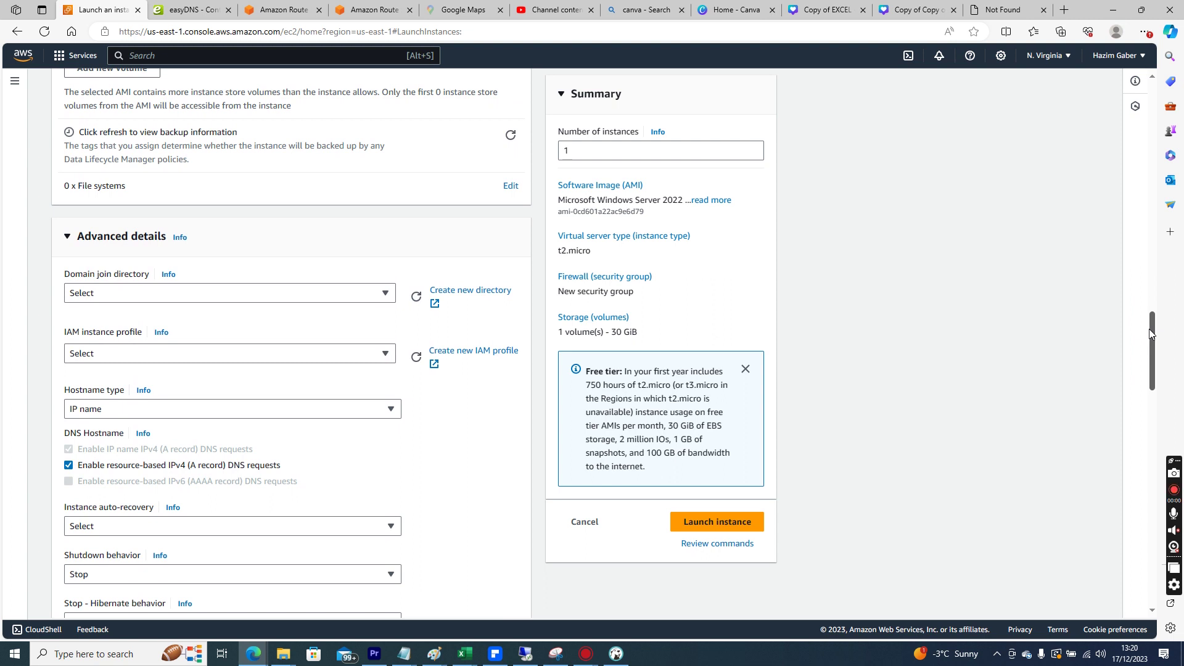
{"action": "scroll", "coordinate": [1149, 334], "scroll_direction": "down", "scroll_amount": 1}
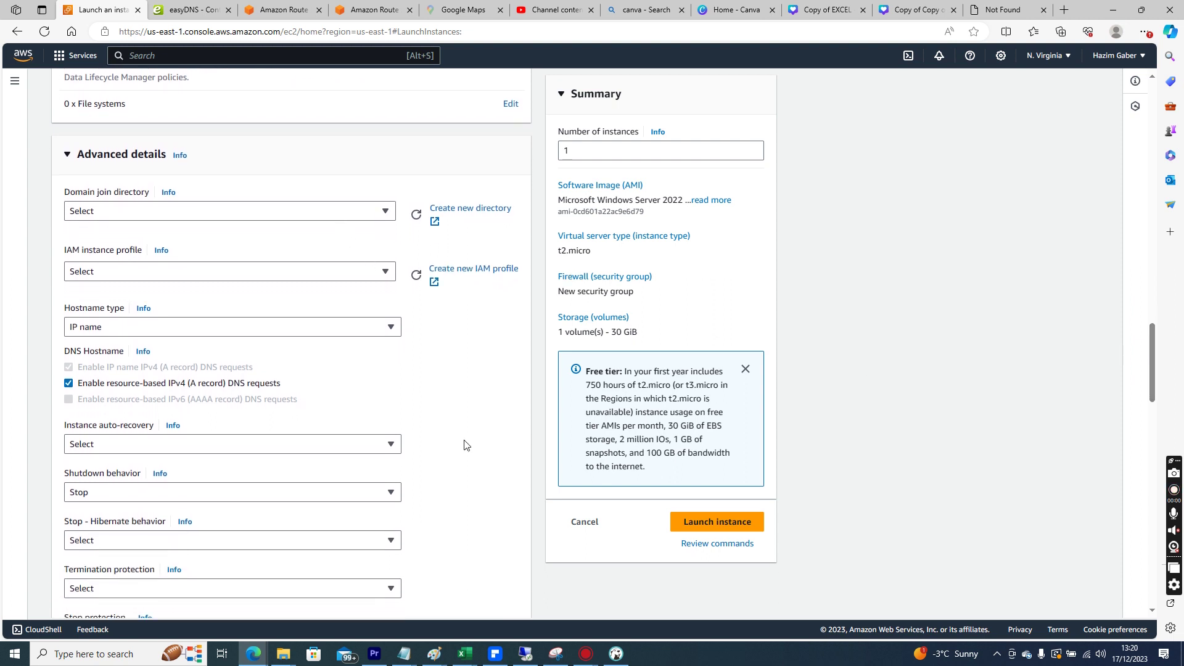
{"action": "mouse_move", "coordinate": [1151, 363]}
{"action": "left_mouse_down"}
{"action": "mouse_move", "coordinate": [1150, 387]}
{"action": "mouse_move", "coordinate": [1148, 361]}
{"action": "left_mouse_up"}
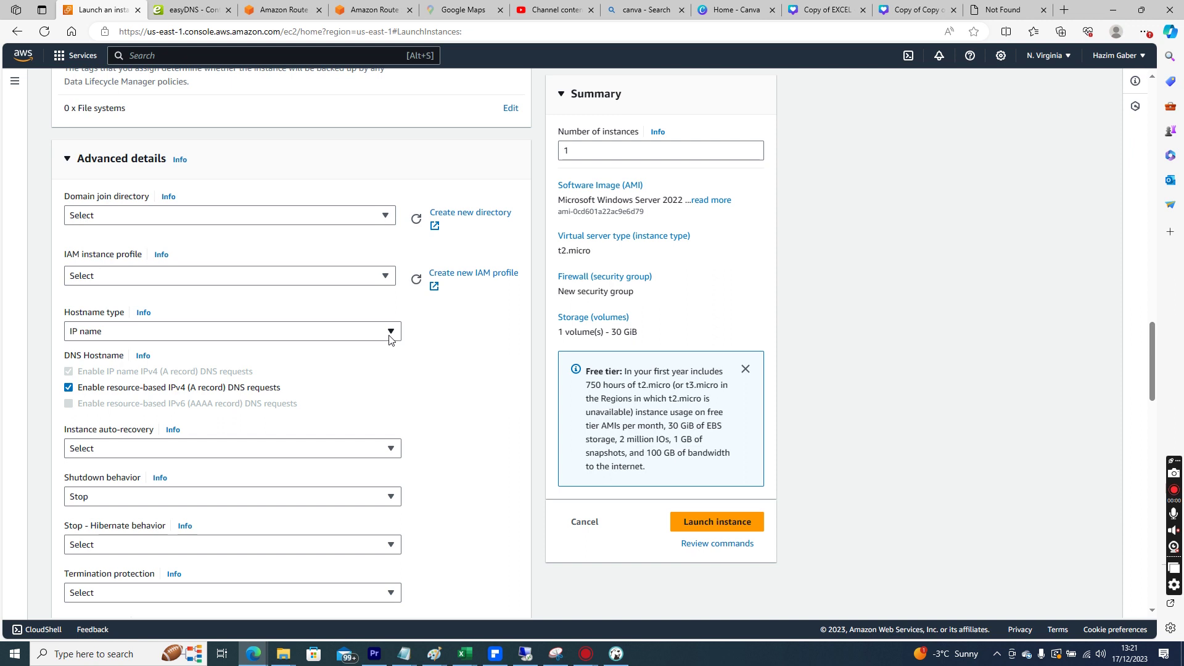
Return to the Instance type section and look over its choices again without changing the selection.
{"action": "left_click_drag", "start_coordinate": [1154, 336], "coordinate": [1137, 174]}
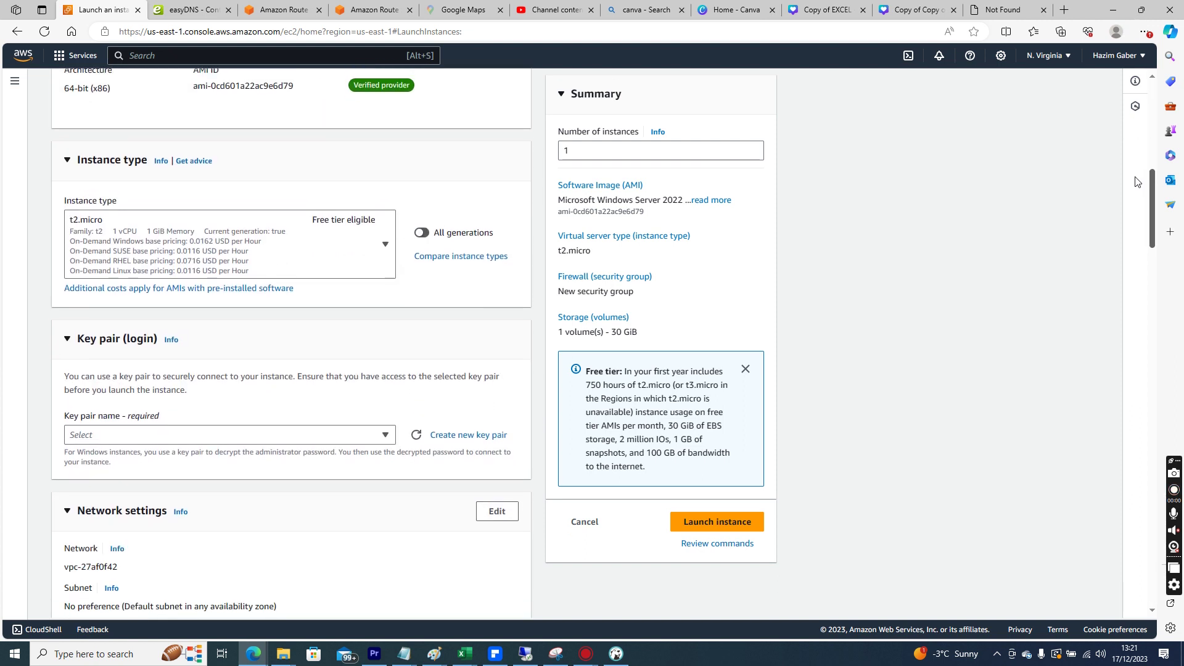
{"action": "left_click", "coordinate": [304, 244]}
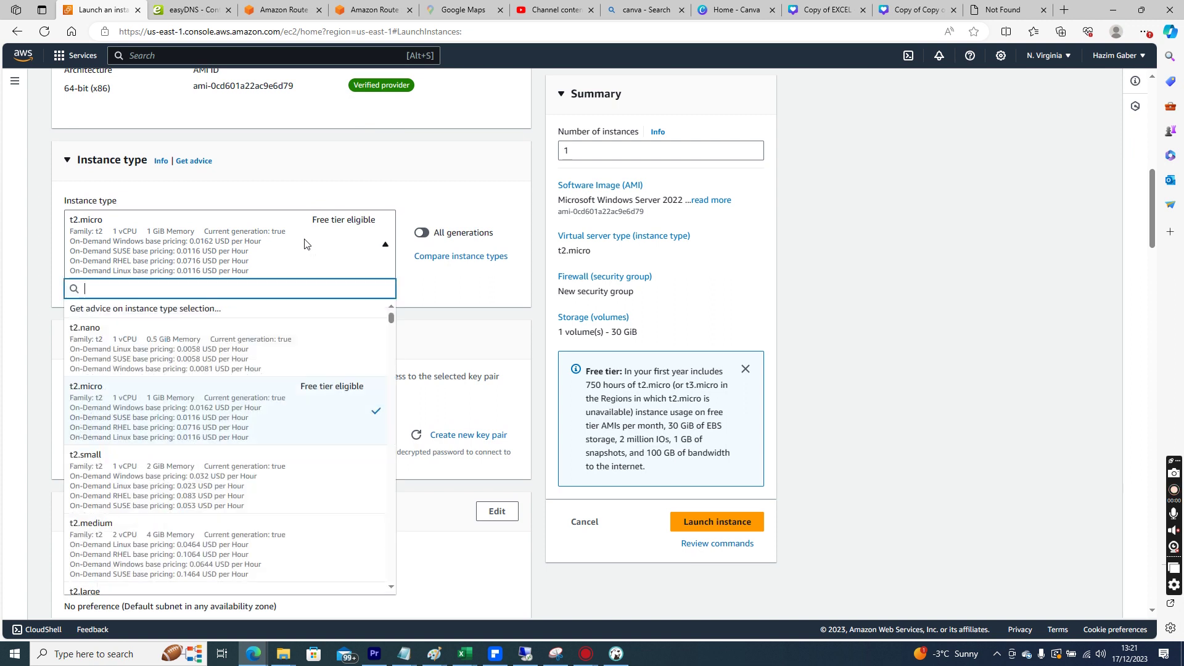
{"action": "left_click", "coordinate": [736, 315]}
Launch the instance with a new RSA key pair named "newkey" in .pem format.
{"action": "left_click", "coordinate": [714, 522]}
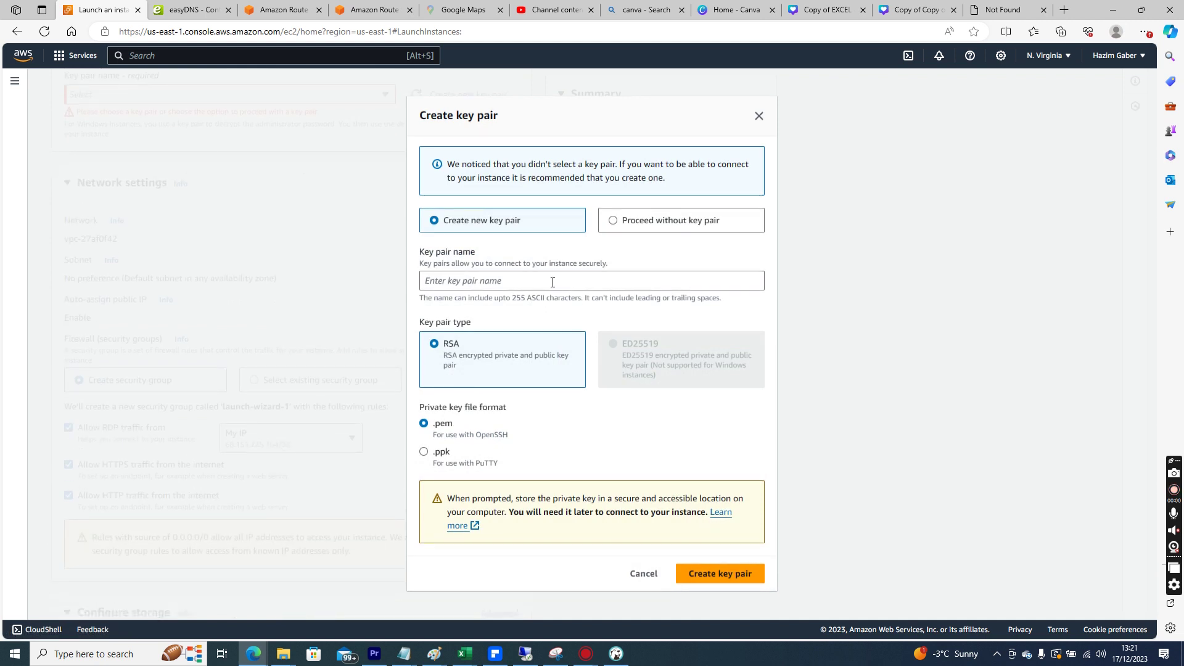
{"action": "left_click", "coordinate": [552, 282]}
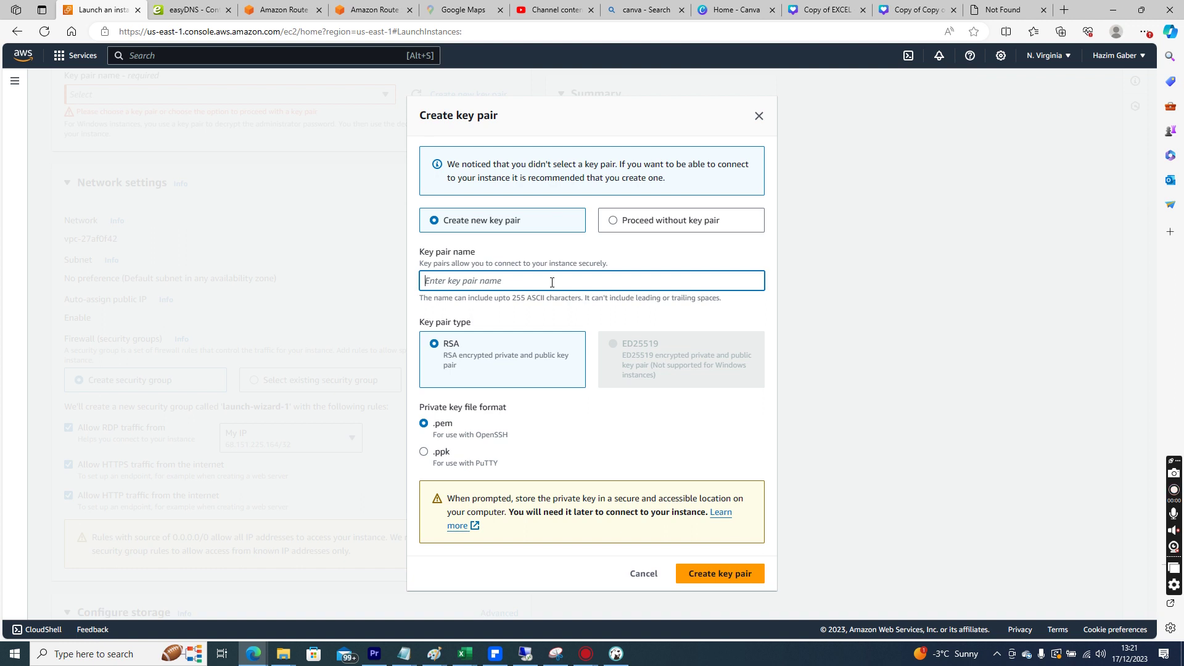
{"action": "type", "text": "newkey"}
{"action": "left_click", "coordinate": [708, 581]}
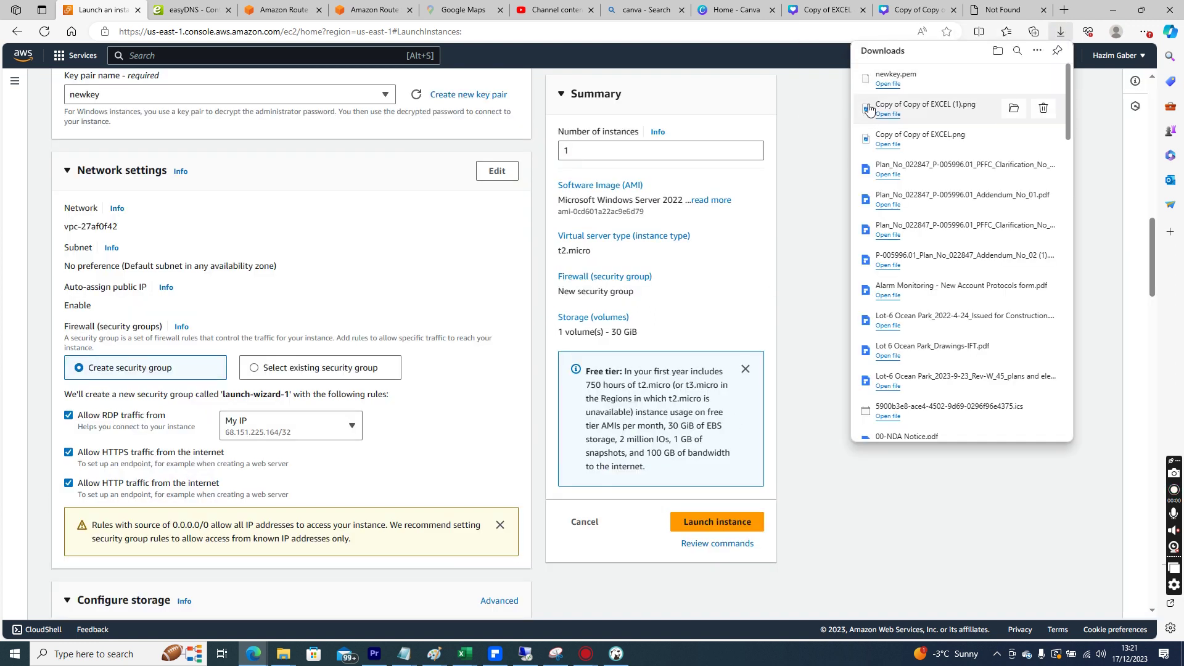
{"action": "left_click", "coordinate": [821, 188]}
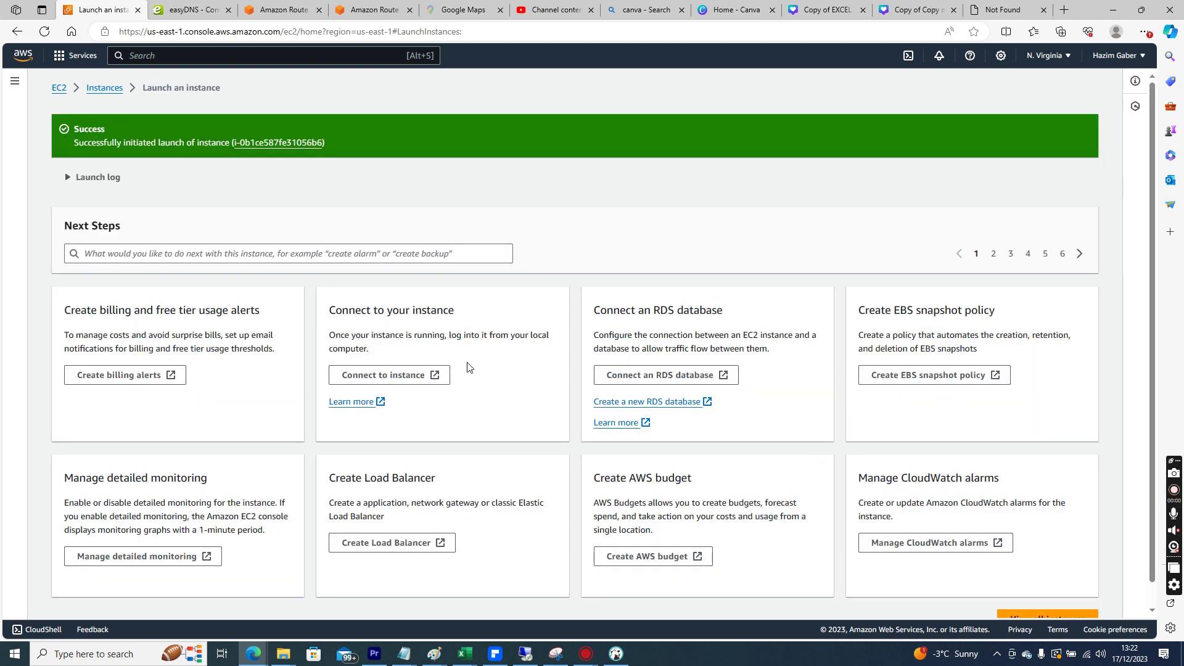
Go to the Instances list and show the summary details of the newly launched t2.micro server.
{"action": "left_click", "coordinate": [106, 90]}
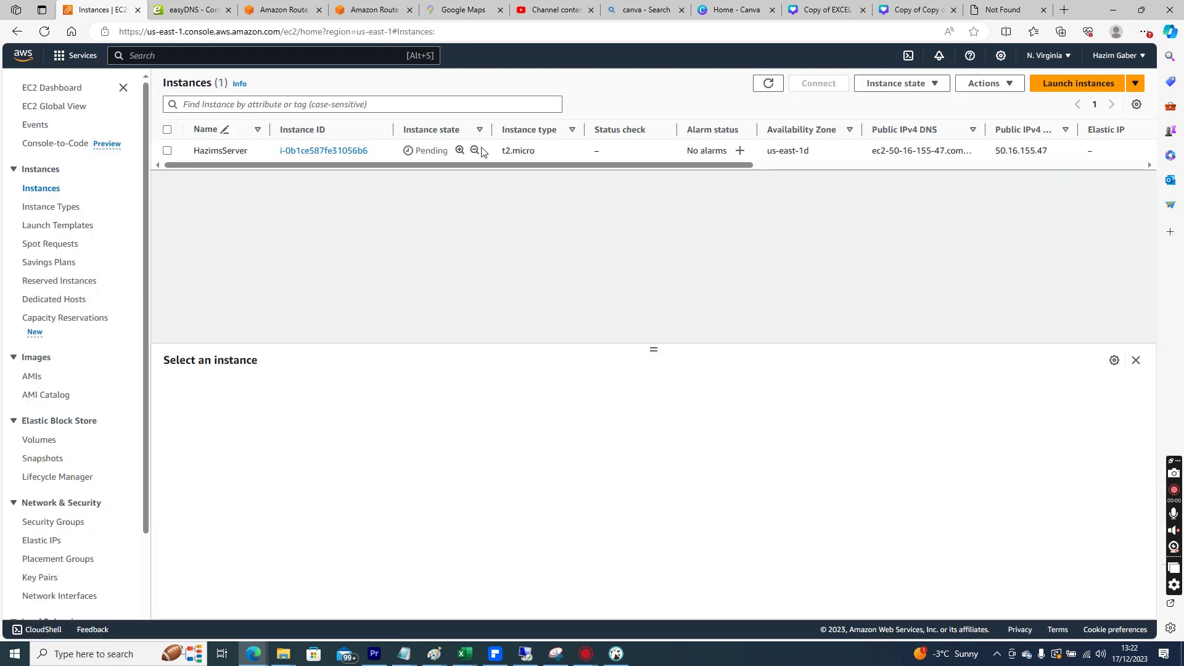
{"action": "left_click", "coordinate": [414, 151]}
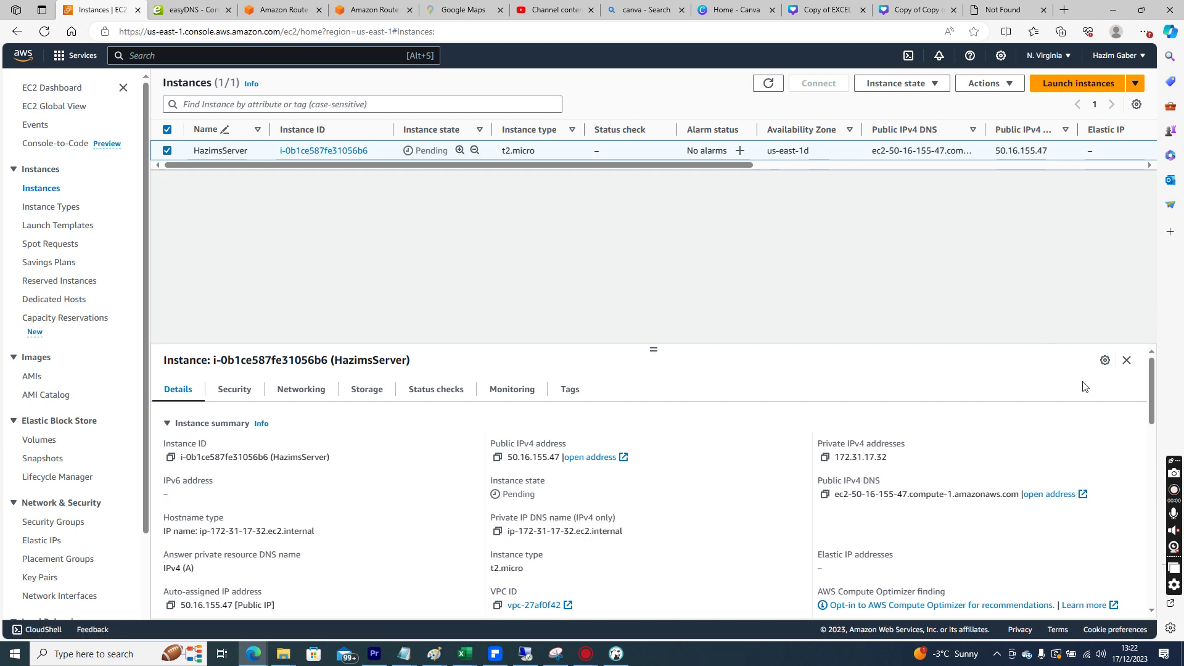
{"action": "left_click_drag", "start_coordinate": [1147, 394], "coordinate": [1149, 406]}
Examine the instance's public IPv4 address and its private IPv4 address in the instance summary.
{"action": "left_click_drag", "start_coordinate": [518, 414], "coordinate": [557, 414]}
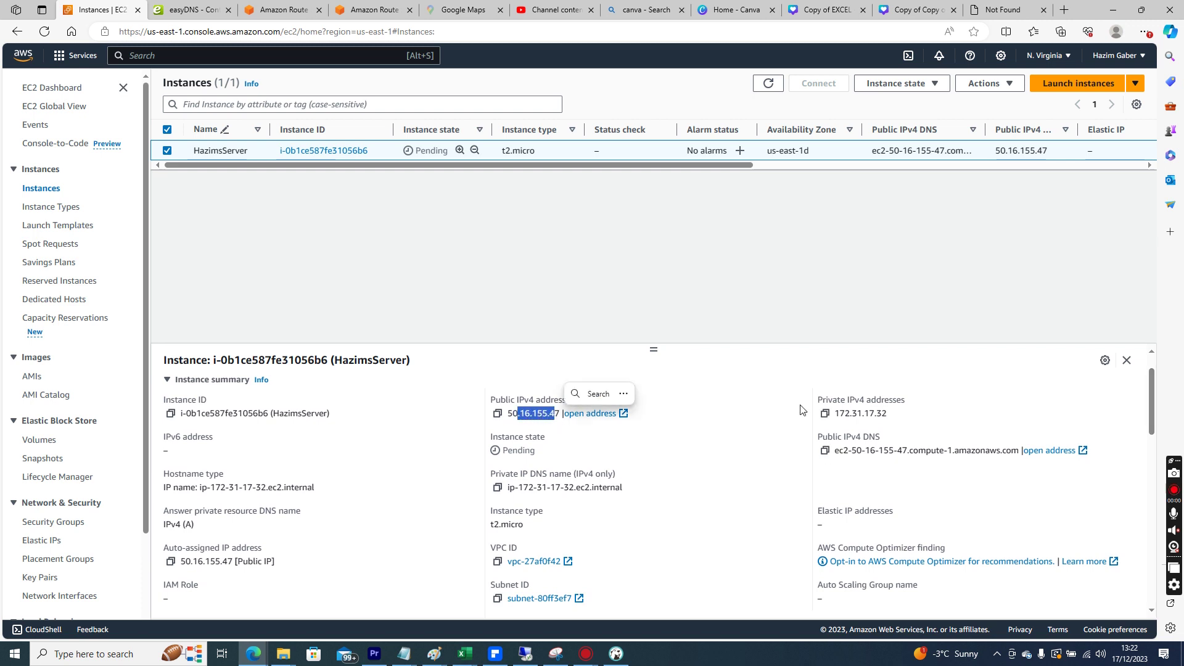
{"action": "left_click_drag", "start_coordinate": [835, 413], "coordinate": [892, 415]}
{"action": "left_click", "coordinate": [872, 414]}
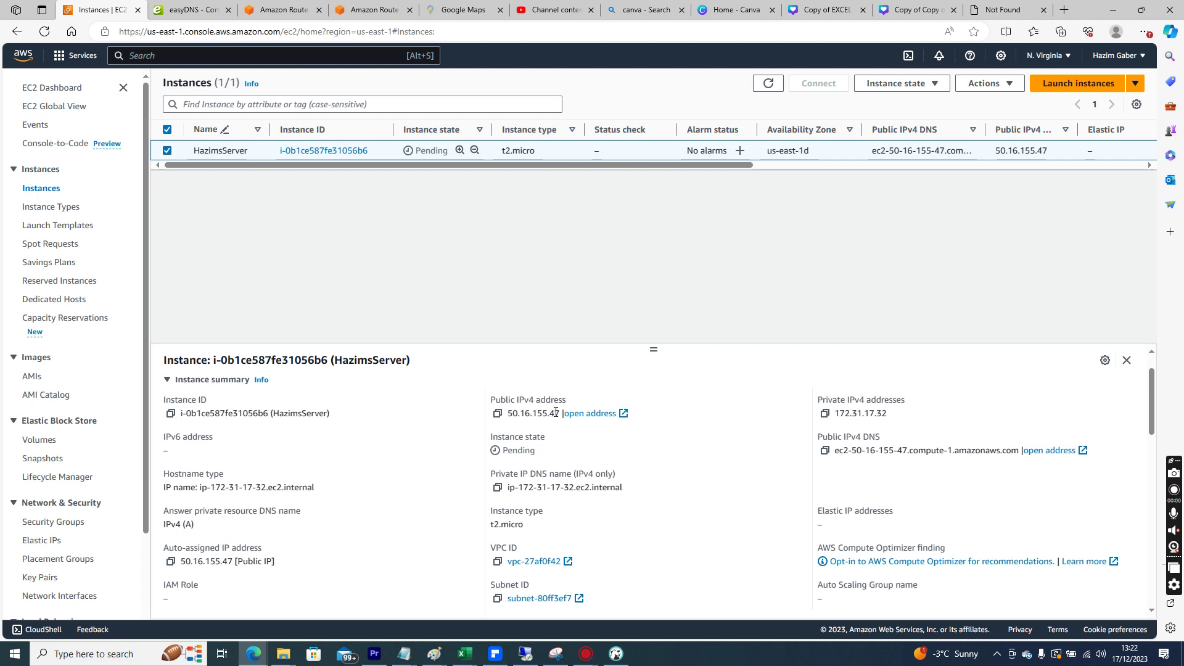
{"action": "left_click_drag", "start_coordinate": [561, 412], "coordinate": [511, 416]}
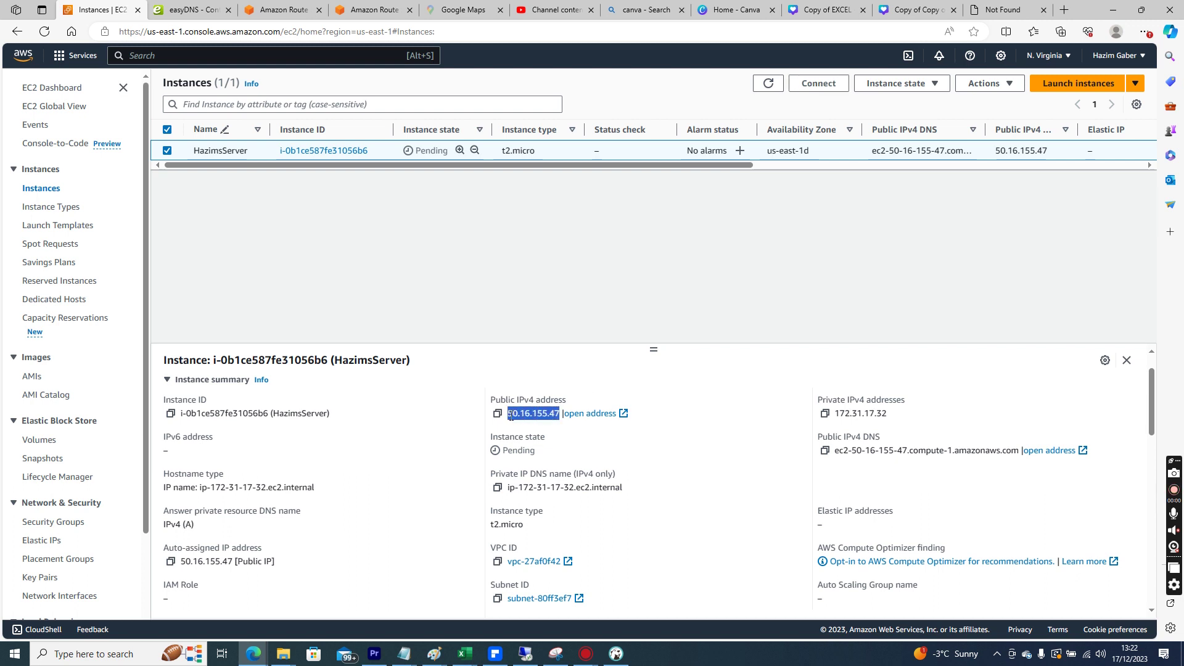
{"action": "left_click", "coordinate": [511, 417]}
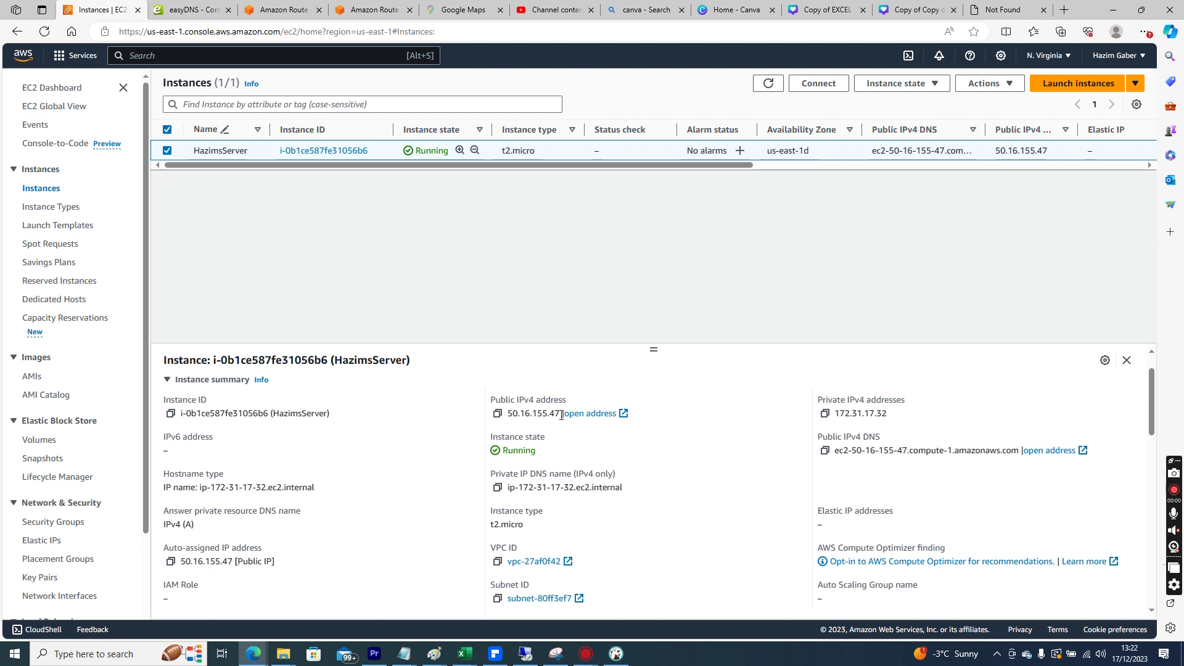
{"action": "left_click_drag", "start_coordinate": [881, 414], "coordinate": [876, 414]}
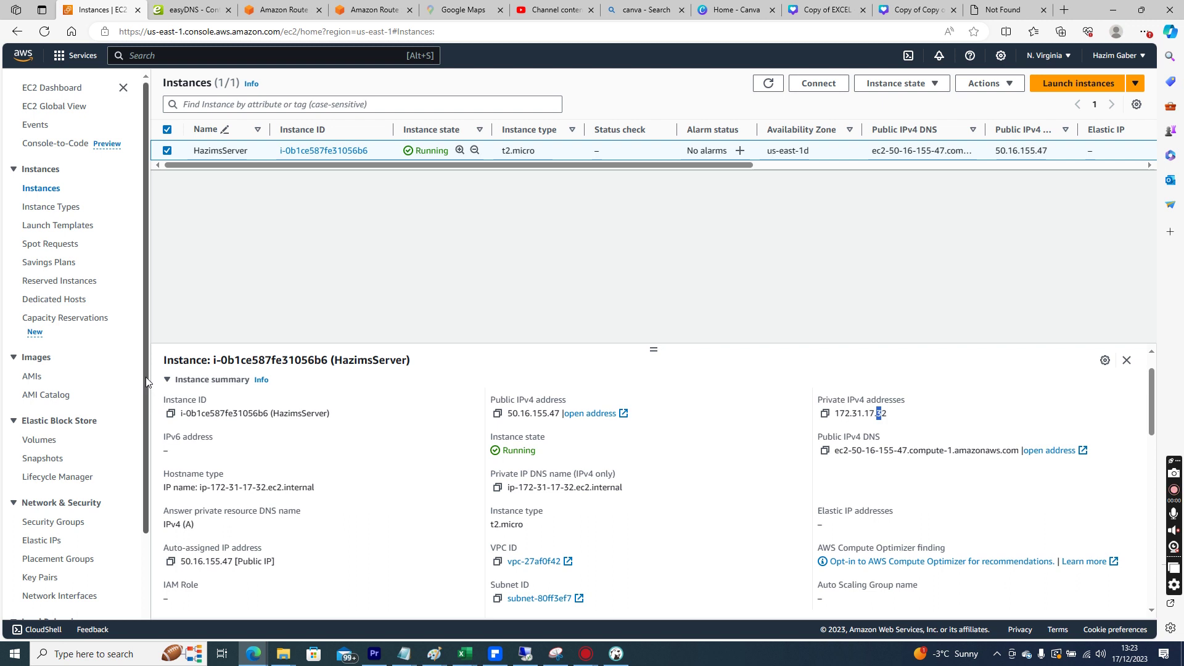
Allocate a new Elastic IP address from Amazon's pool of IPv4 addresses in the us-east-1 network border group.
{"action": "left_click_drag", "start_coordinate": [147, 382], "coordinate": [143, 469]}
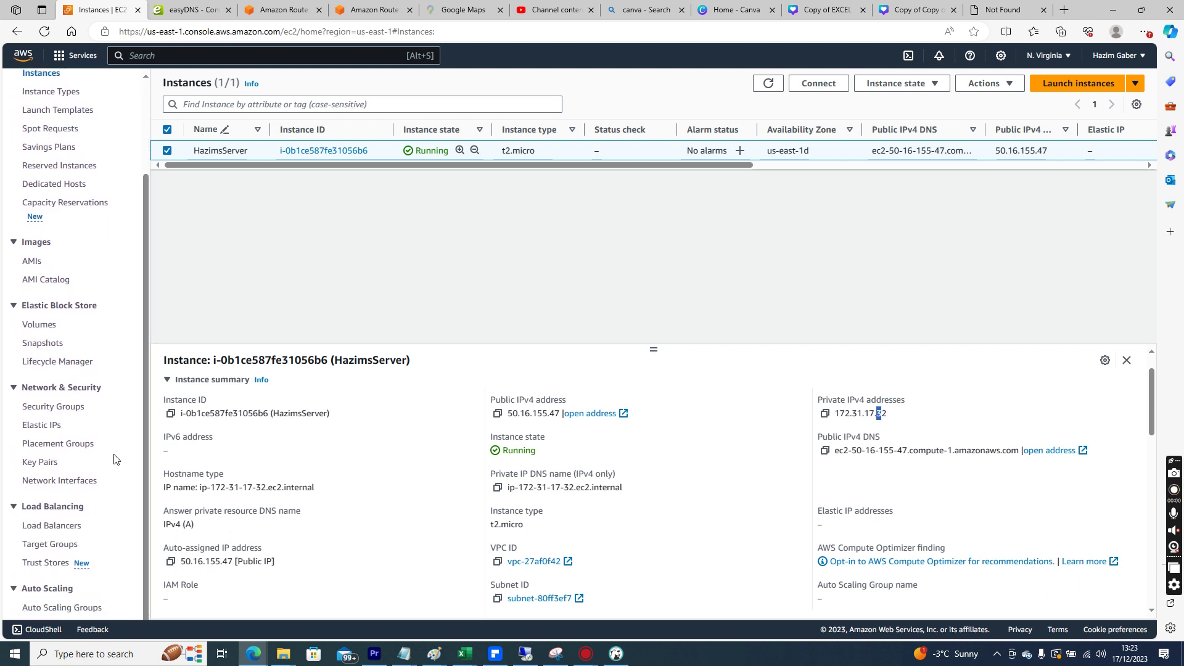
{"action": "left_click", "coordinate": [42, 425]}
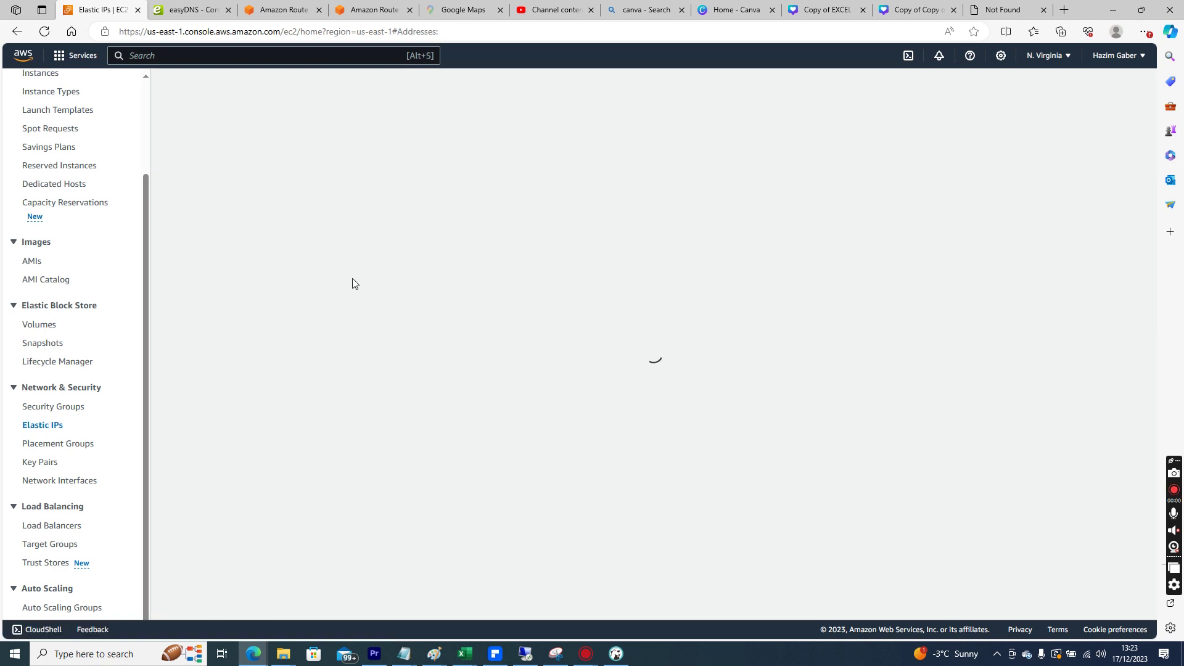
{"action": "left_click", "coordinate": [1012, 92]}
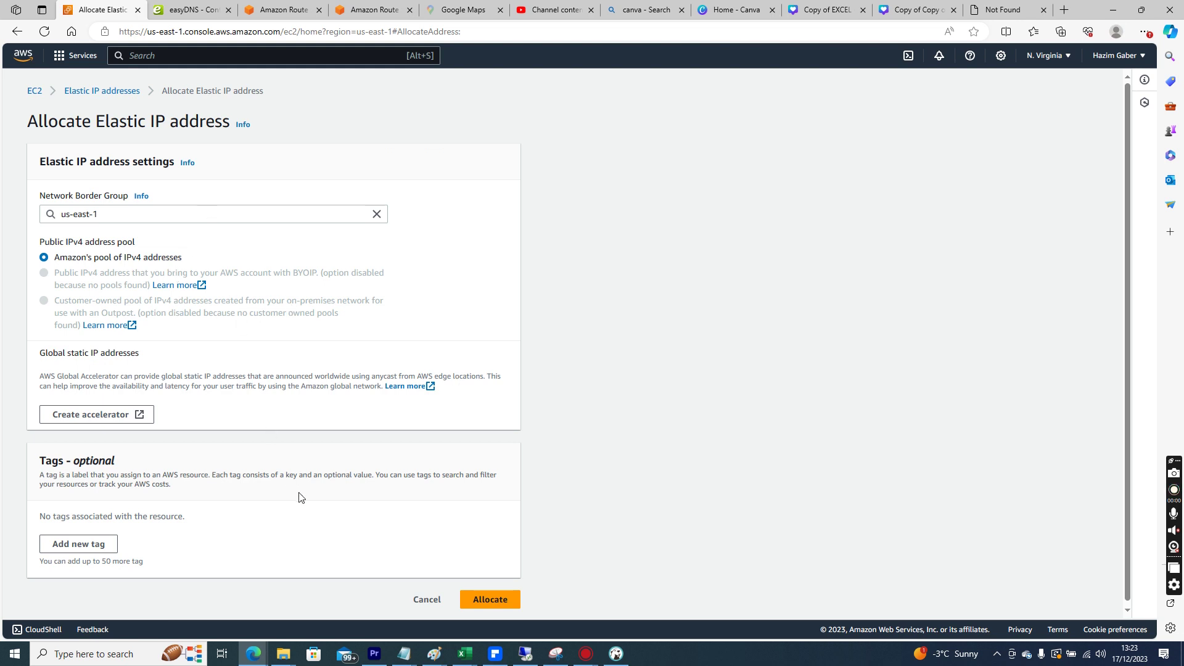
{"action": "left_click", "coordinate": [491, 598]}
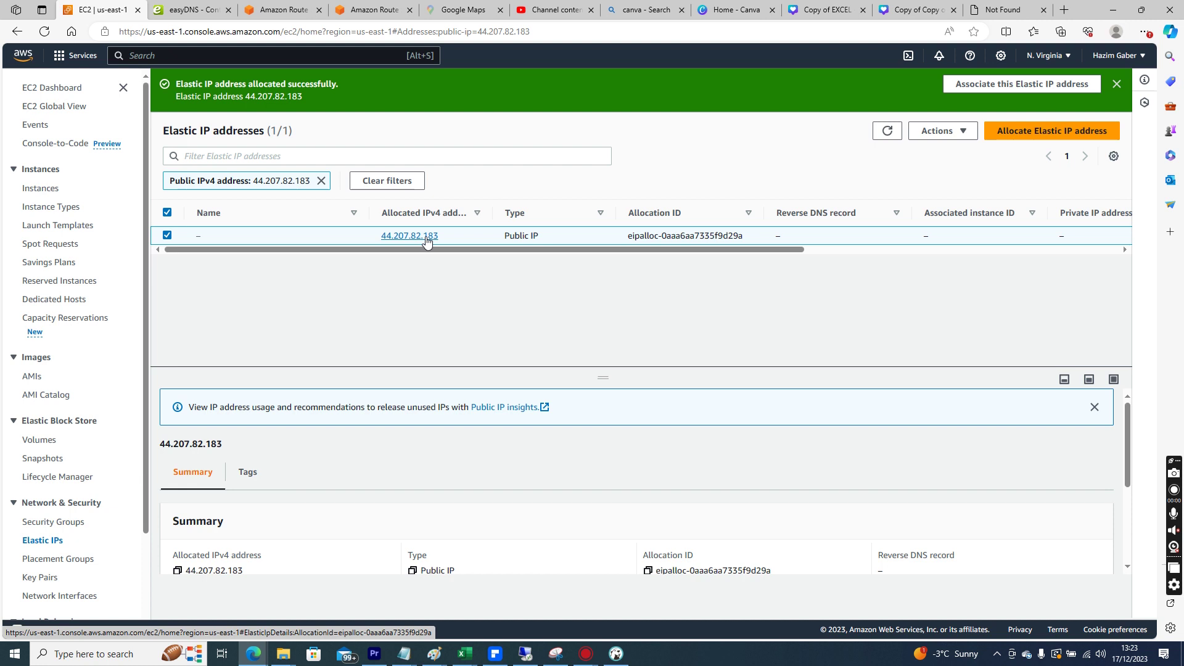
Associate the newly allocated Elastic IP address with the running server instance.
{"action": "left_click", "coordinate": [937, 131]}
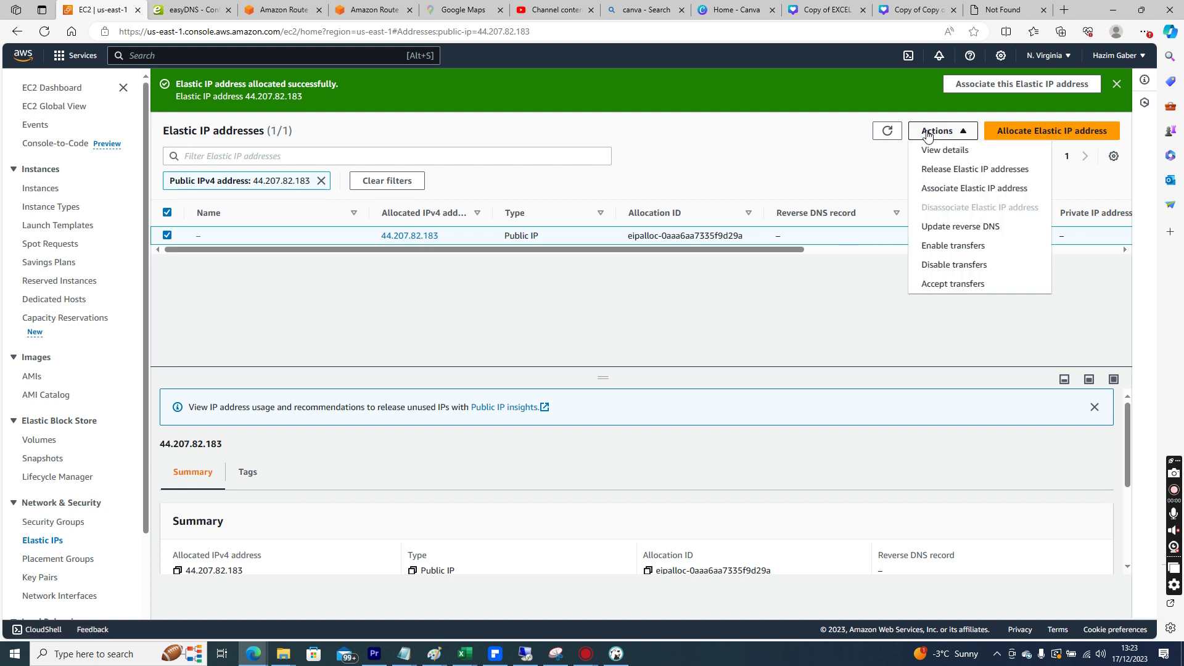
{"action": "left_click", "coordinate": [950, 188]}
{"action": "left_click", "coordinate": [379, 390]}
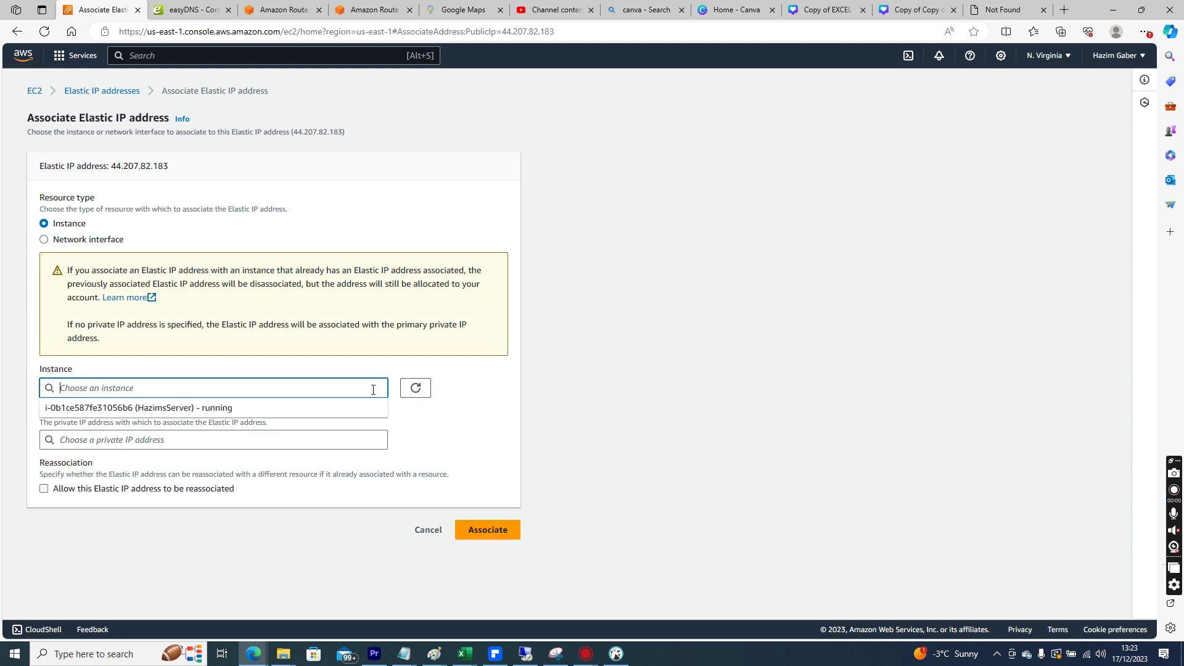
{"action": "left_click", "coordinate": [211, 408]}
{"action": "left_click", "coordinate": [488, 534]}
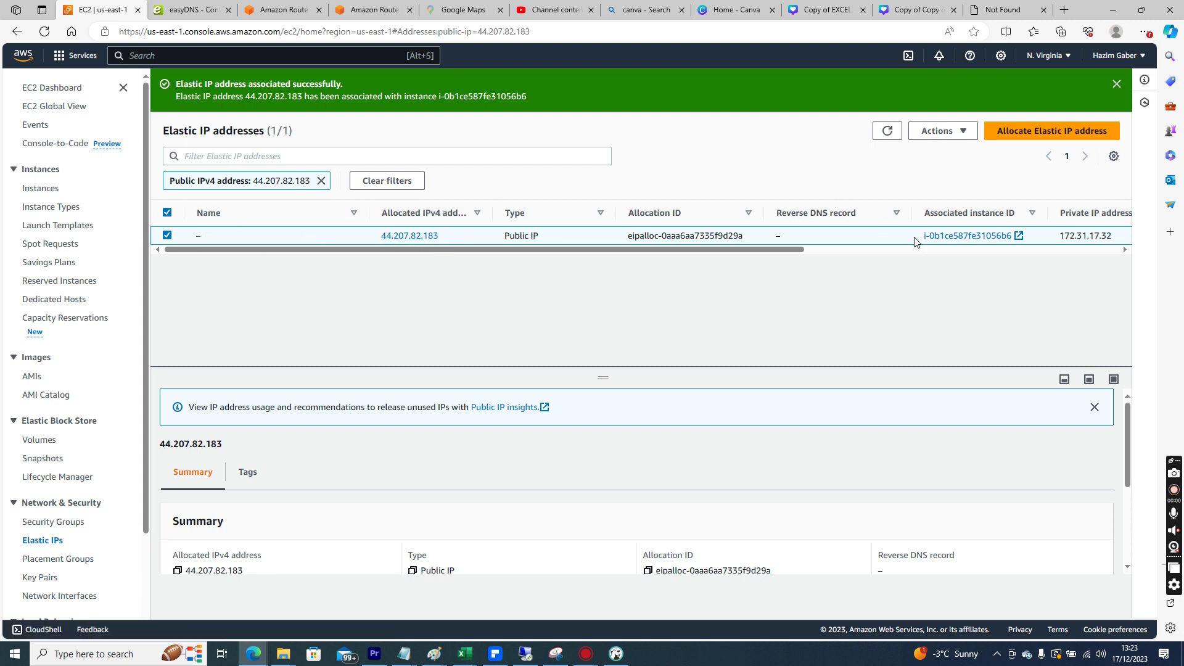
{"action": "left_click_drag", "start_coordinate": [595, 250], "coordinate": [505, 288]}
{"action": "left_click_drag", "start_coordinate": [1127, 434], "coordinate": [1100, 354]}
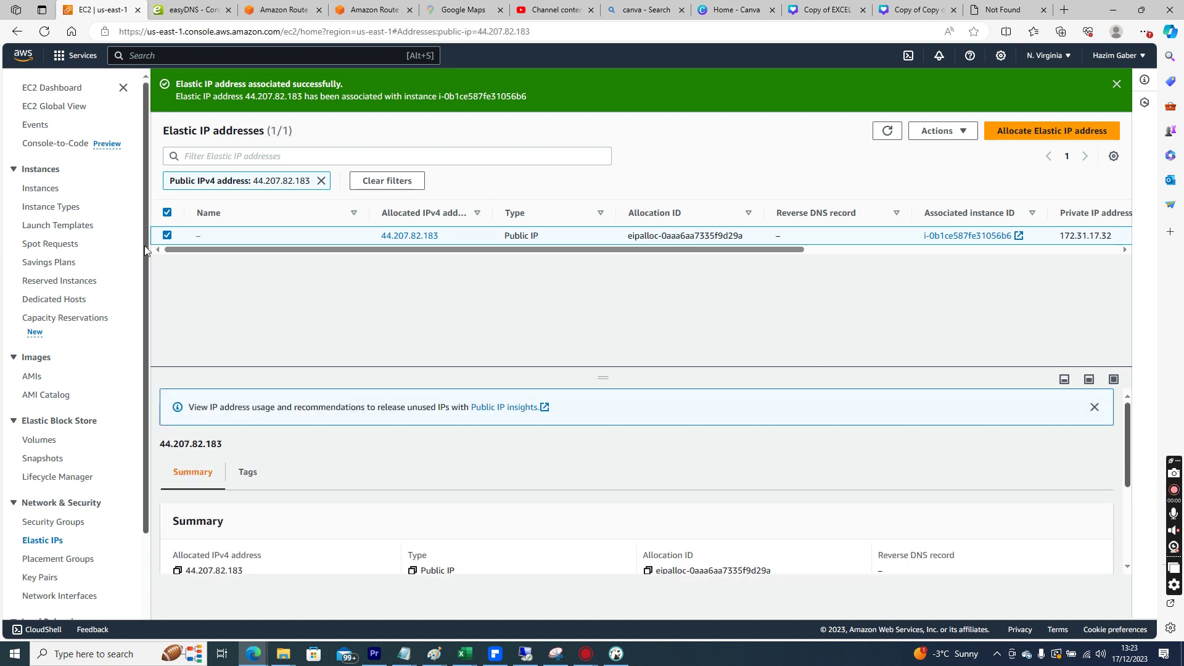
Open the launch-wizard-1 security group and examine the ports and sources of its inbound rules.
{"action": "left_click_drag", "start_coordinate": [145, 246], "coordinate": [146, 366]}
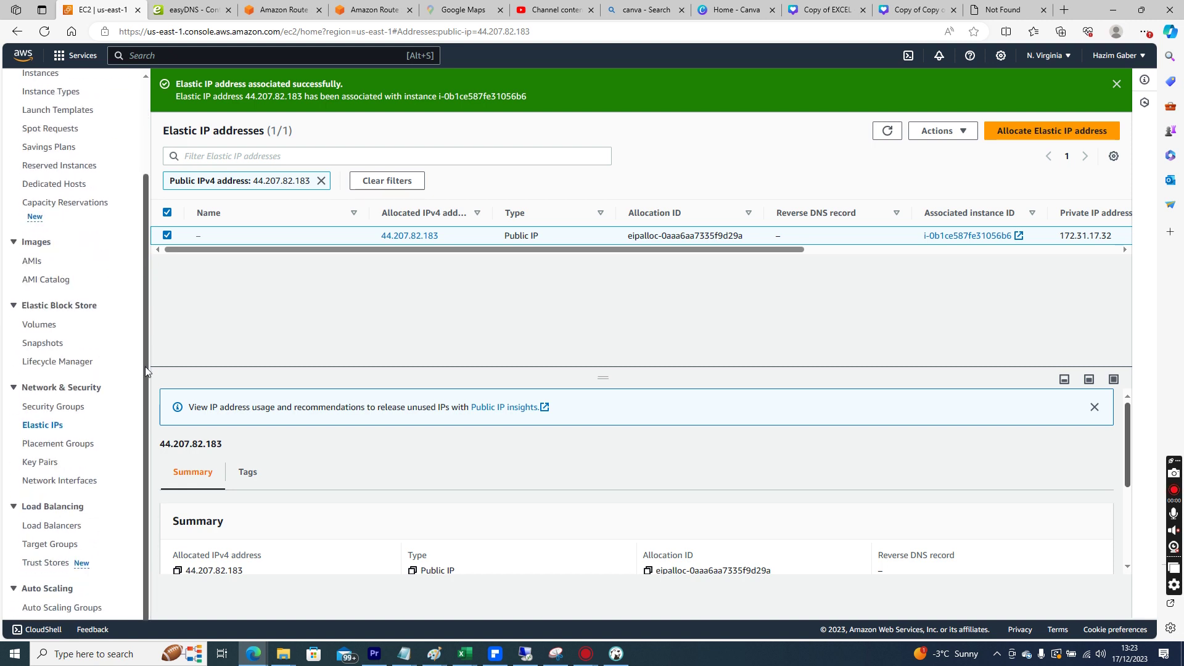
{"action": "left_click", "coordinate": [63, 408]}
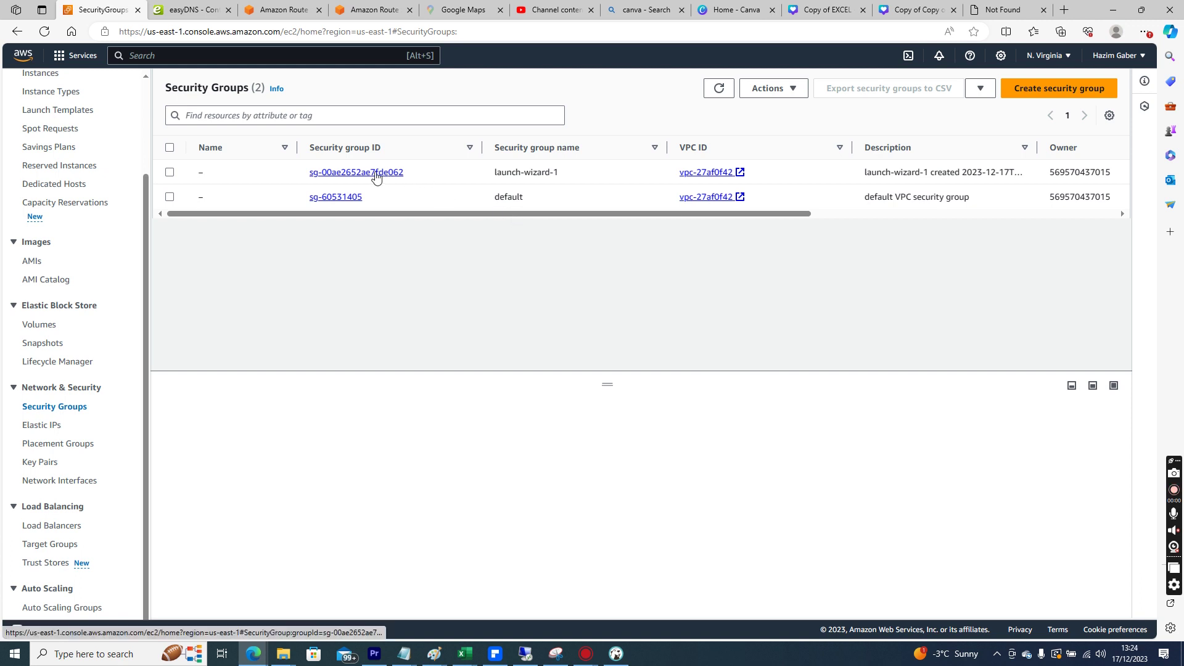
{"action": "left_click", "coordinate": [375, 175]}
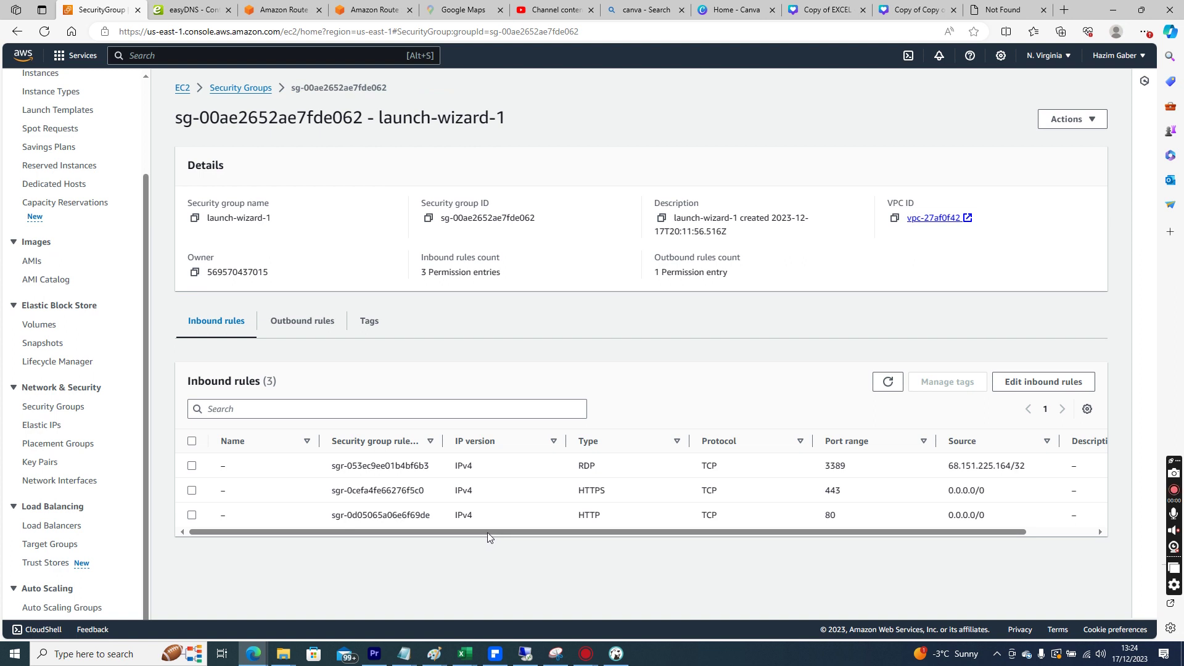
{"action": "left_click_drag", "start_coordinate": [487, 532], "coordinate": [745, 534]}
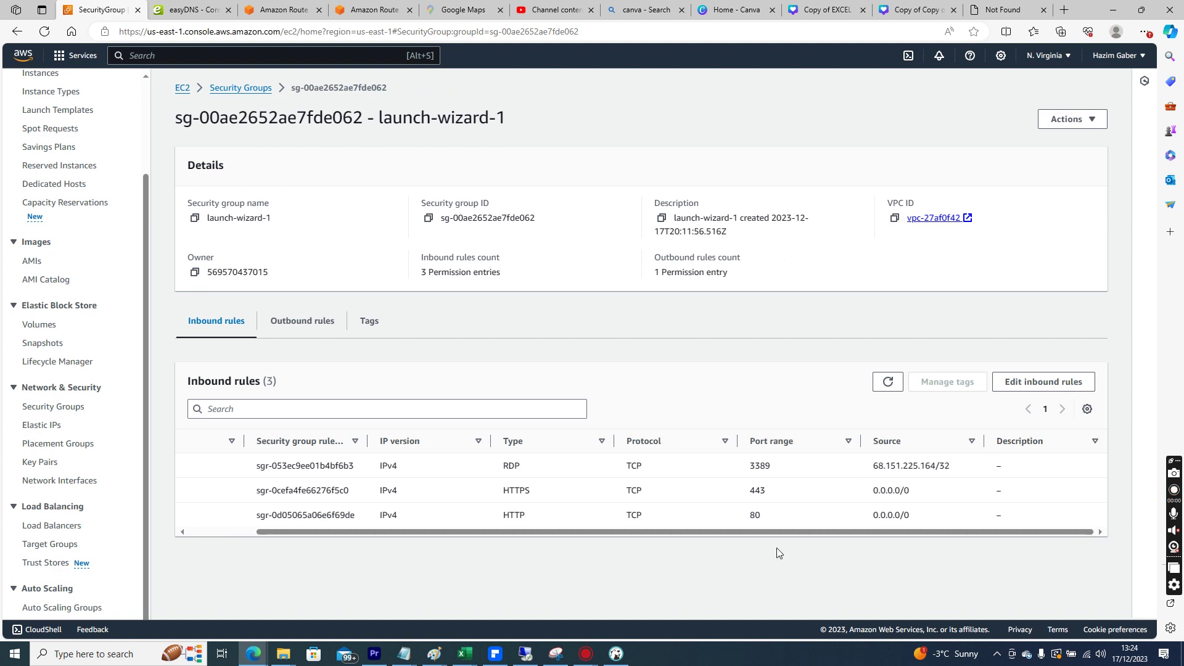
{"action": "mouse_move", "coordinate": [723, 533]}
{"action": "left_mouse_down"}
{"action": "mouse_move", "coordinate": [590, 531]}
{"action": "mouse_move", "coordinate": [755, 512]}
{"action": "mouse_move", "coordinate": [551, 522]}
{"action": "mouse_move", "coordinate": [712, 528]}
{"action": "left_mouse_up"}
{"action": "left_click_drag", "start_coordinate": [525, 464], "coordinate": [987, 472]}
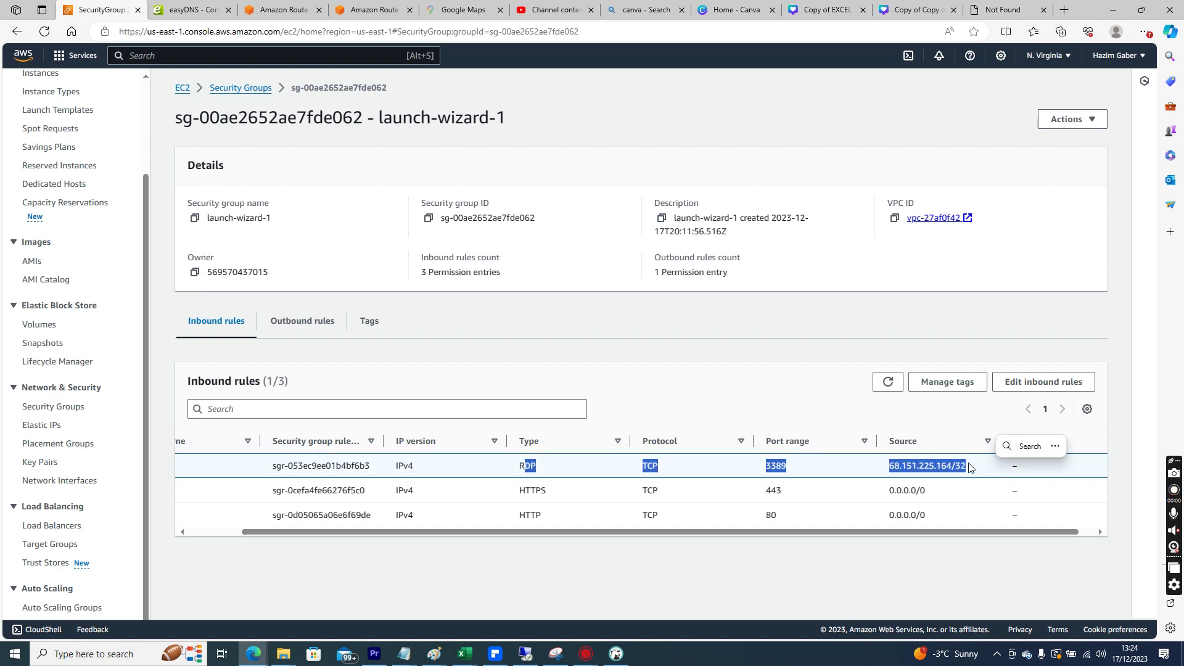
{"action": "left_click", "coordinate": [879, 476]}
{"action": "left_click_drag", "start_coordinate": [886, 492], "coordinate": [402, 460]}
Examine the outbound rules of the launch-wizard-1 security group, then return to its inbound rules.
{"action": "left_click", "coordinate": [324, 331]}
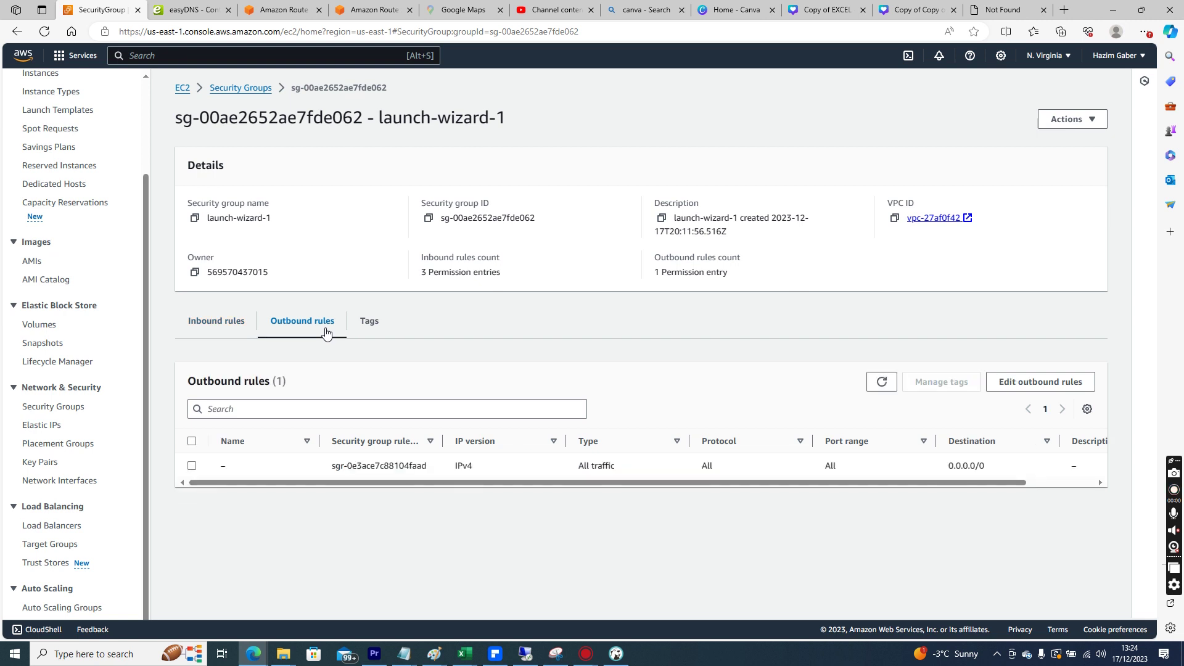
{"action": "left_click_drag", "start_coordinate": [438, 484], "coordinate": [822, 510]}
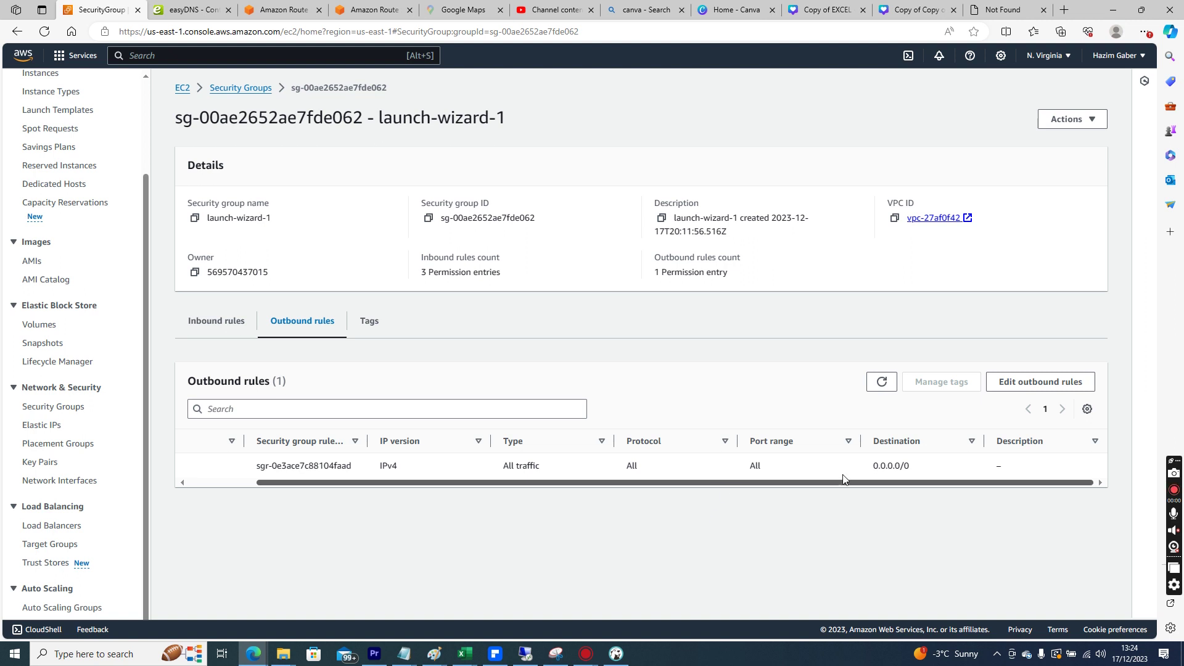
{"action": "left_click_drag", "start_coordinate": [933, 472], "coordinate": [353, 399]}
{"action": "left_click", "coordinate": [224, 335]}
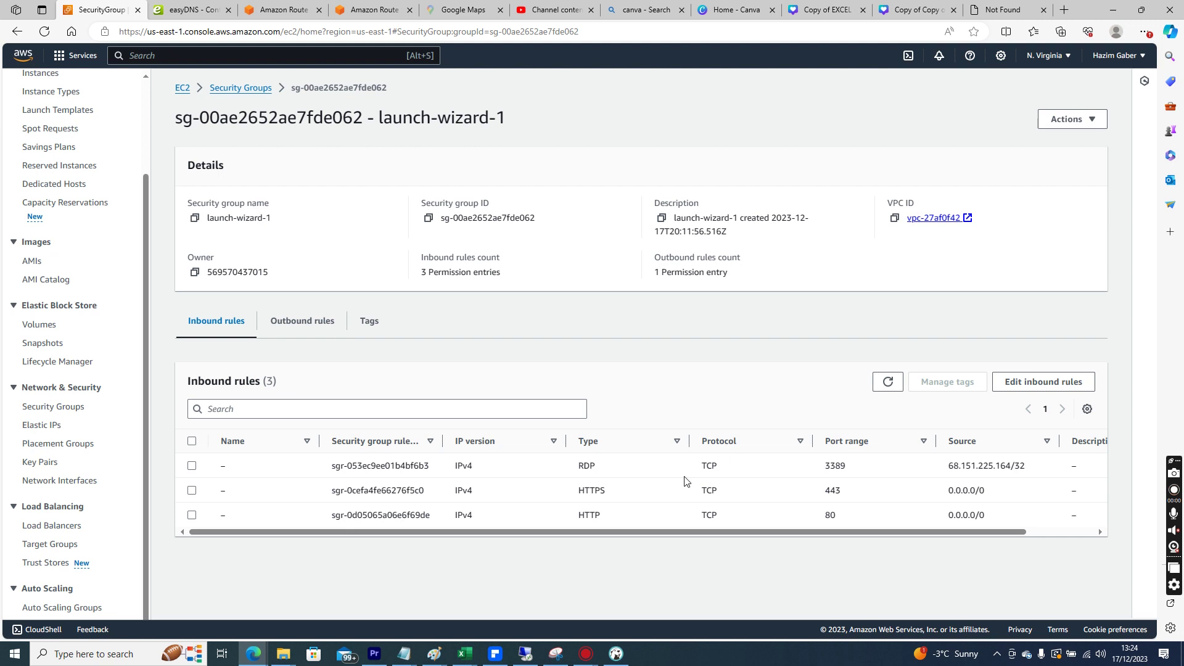
Edit the inbound rules of launch-wizard-1 and add a new rule of type SSH.
{"action": "left_click", "coordinate": [1032, 380]}
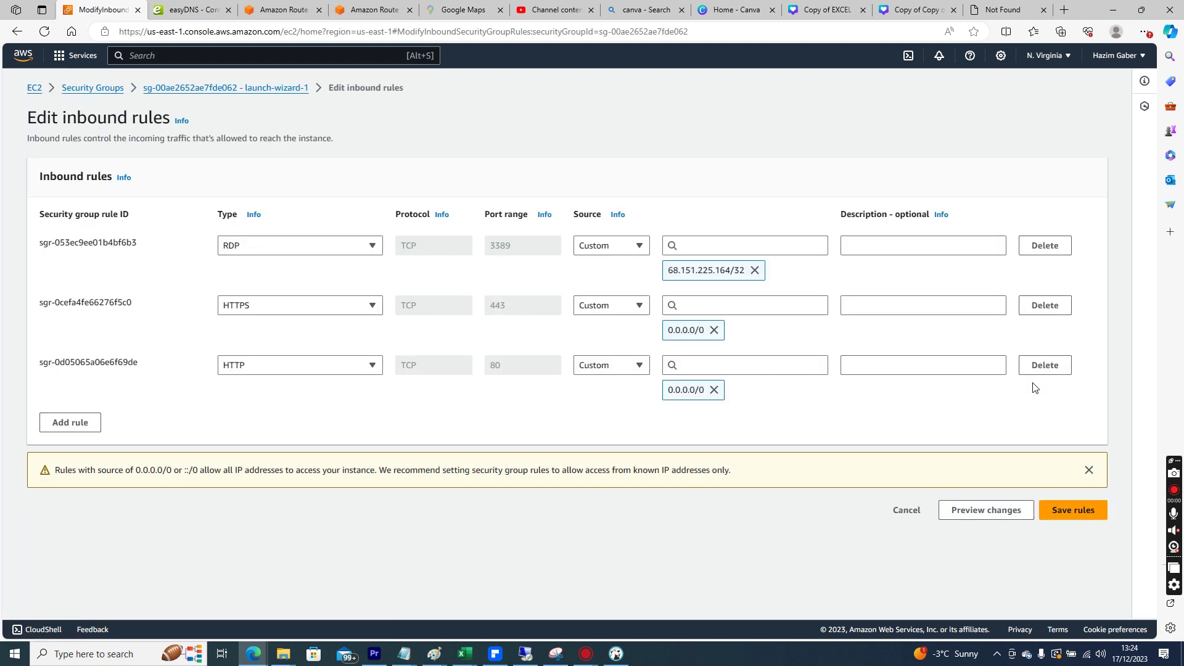
{"action": "left_click", "coordinate": [907, 510]}
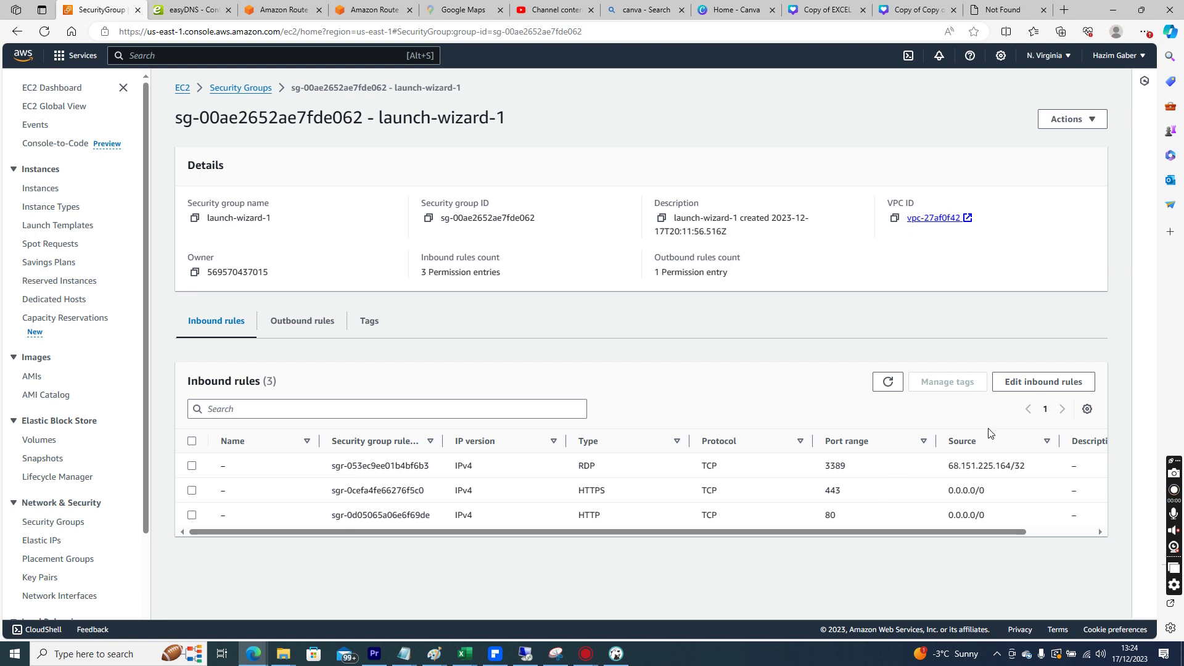
{"action": "left_click", "coordinate": [1035, 383]}
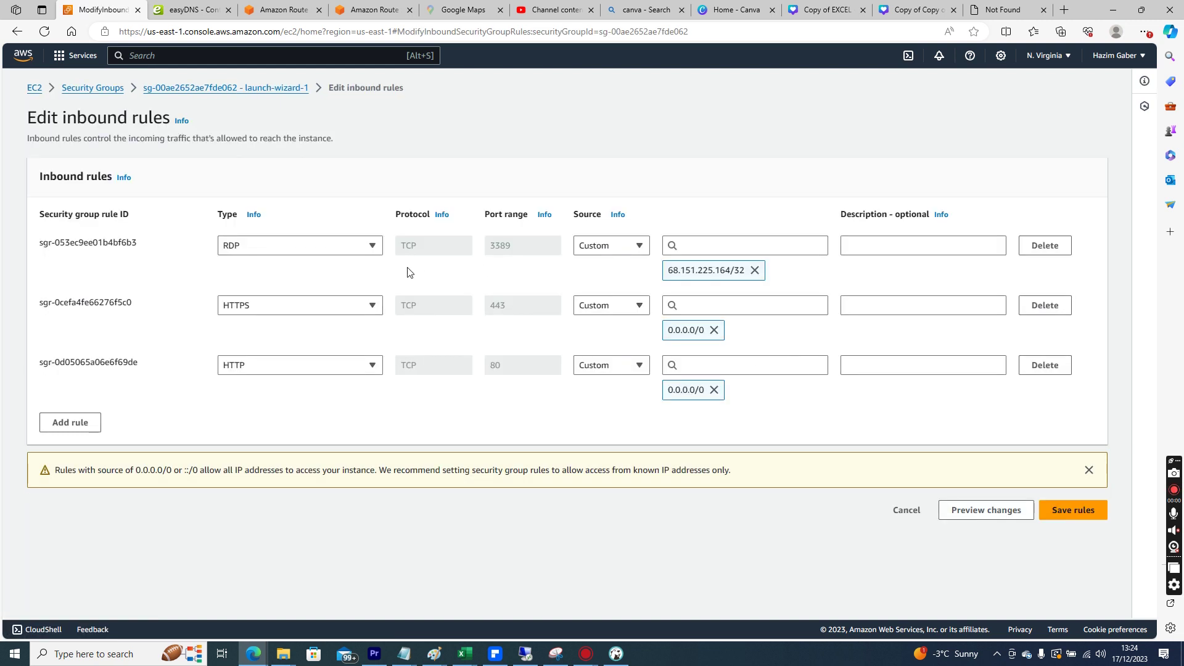
{"action": "left_click", "coordinate": [87, 422]}
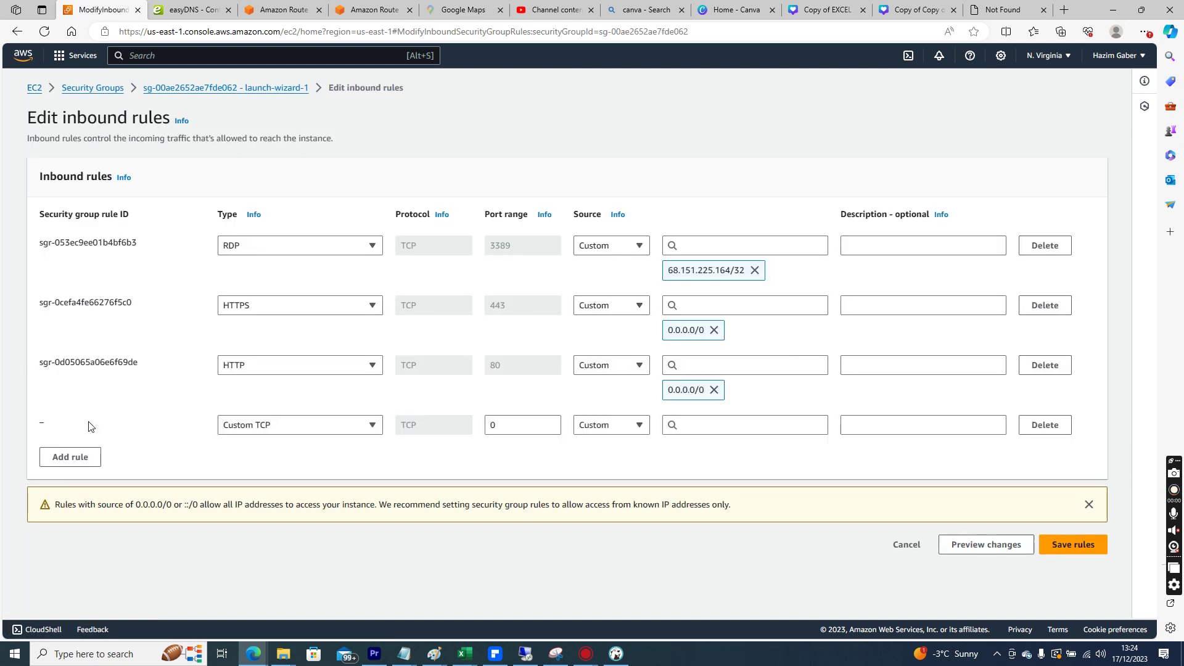
{"action": "left_click", "coordinate": [286, 426]}
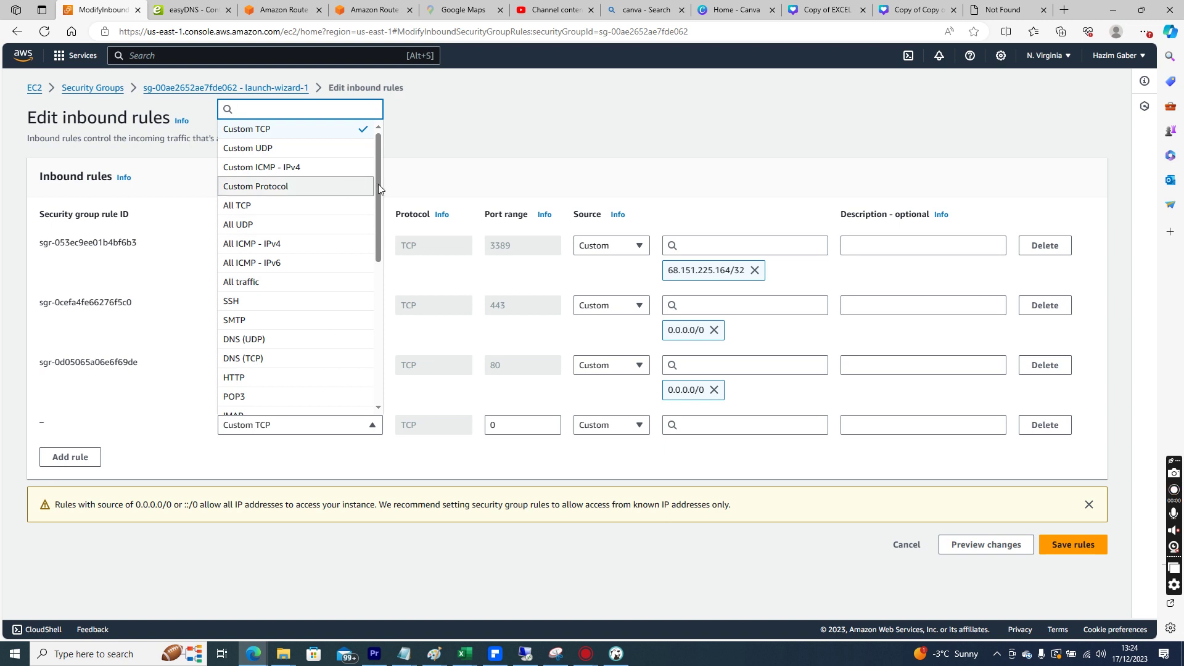
{"action": "scroll", "coordinate": [362, 272], "scroll_direction": "down", "scroll_amount": 5}
{"action": "scroll", "coordinate": [361, 266], "scroll_direction": "up", "scroll_amount": 3}
{"action": "scroll", "coordinate": [356, 218], "scroll_direction": "up", "scroll_amount": 1}
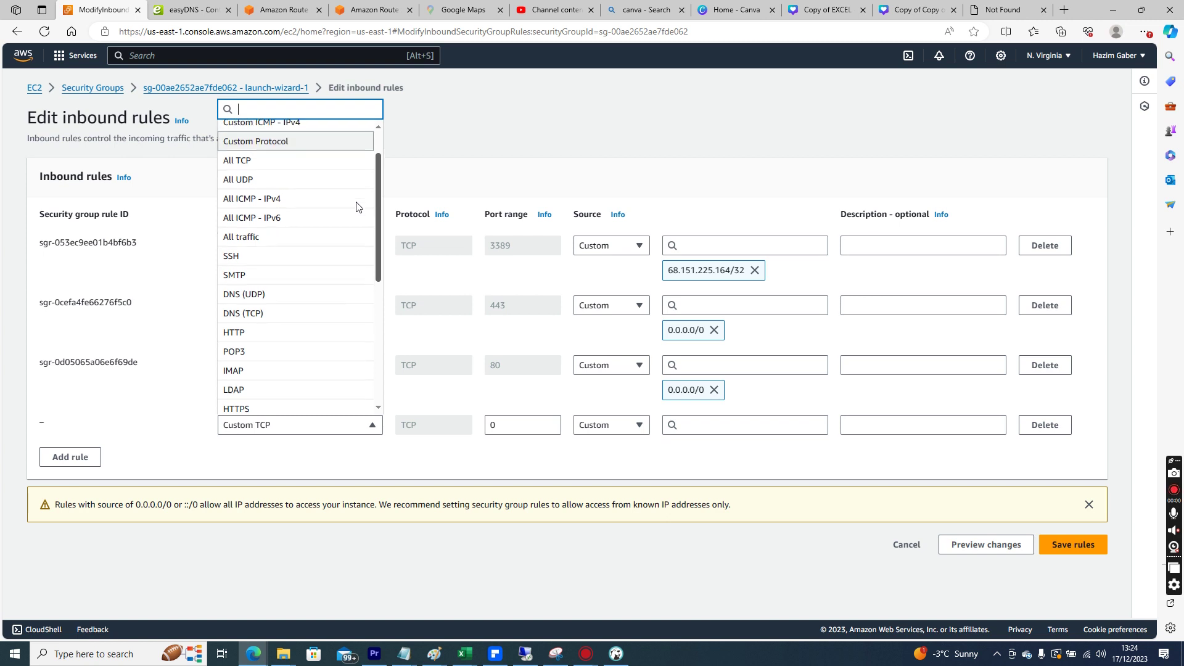
{"action": "left_click", "coordinate": [273, 265]}
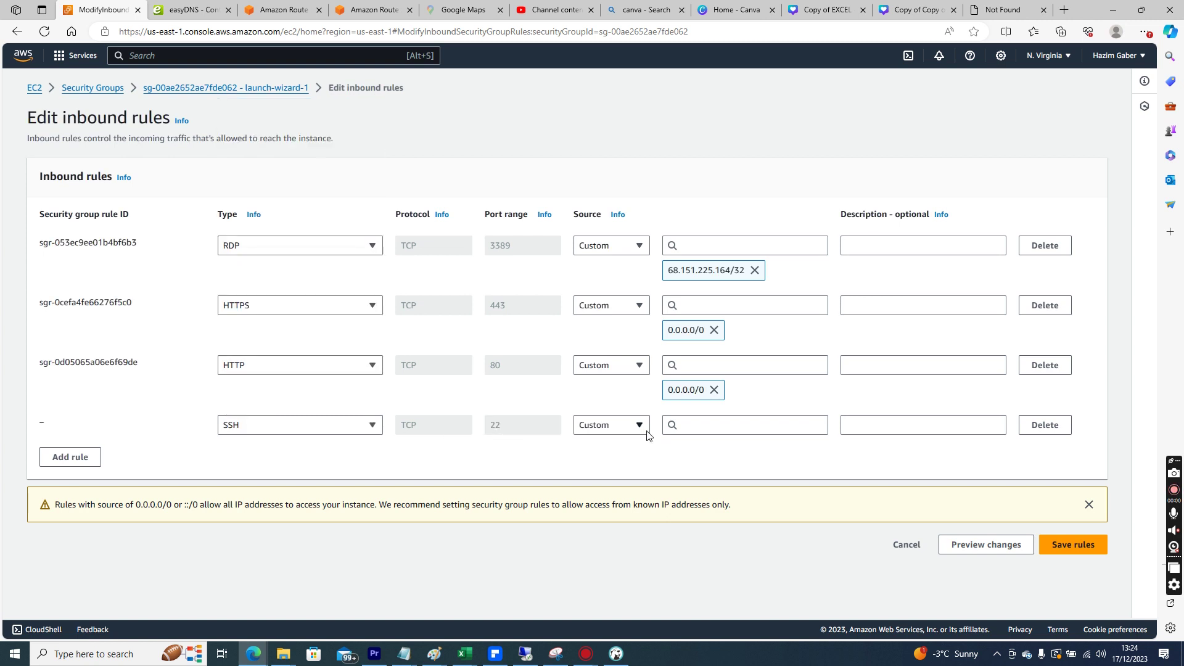
Set the SSH rule's custom source to the CIDR block 19.48.39.0/24 and save the inbound rules.
{"action": "left_click", "coordinate": [697, 432]}
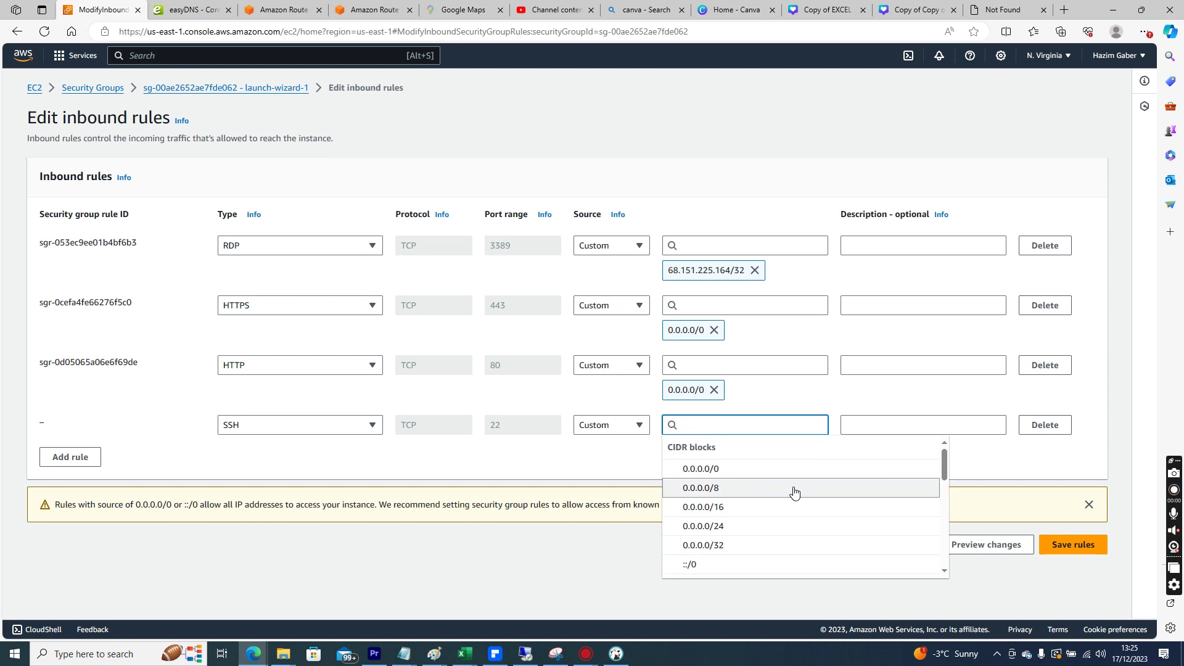
{"action": "left_click_drag", "start_coordinate": [946, 468], "coordinate": [917, 462]}
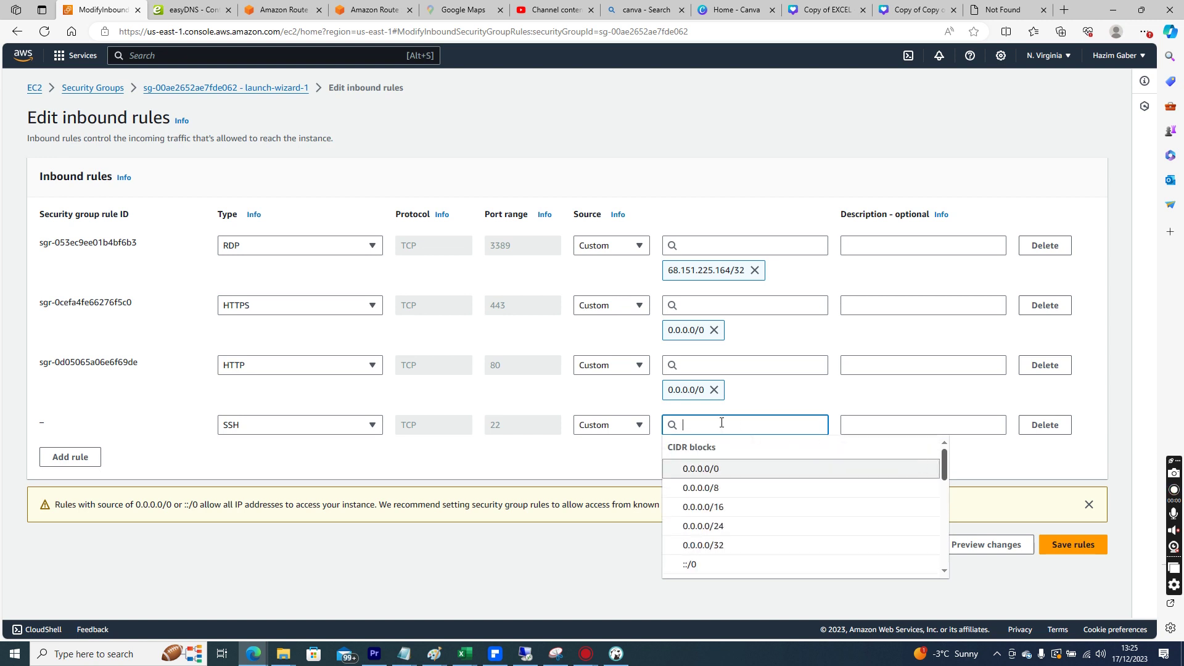
{"action": "type", "text": "19.483.4"}
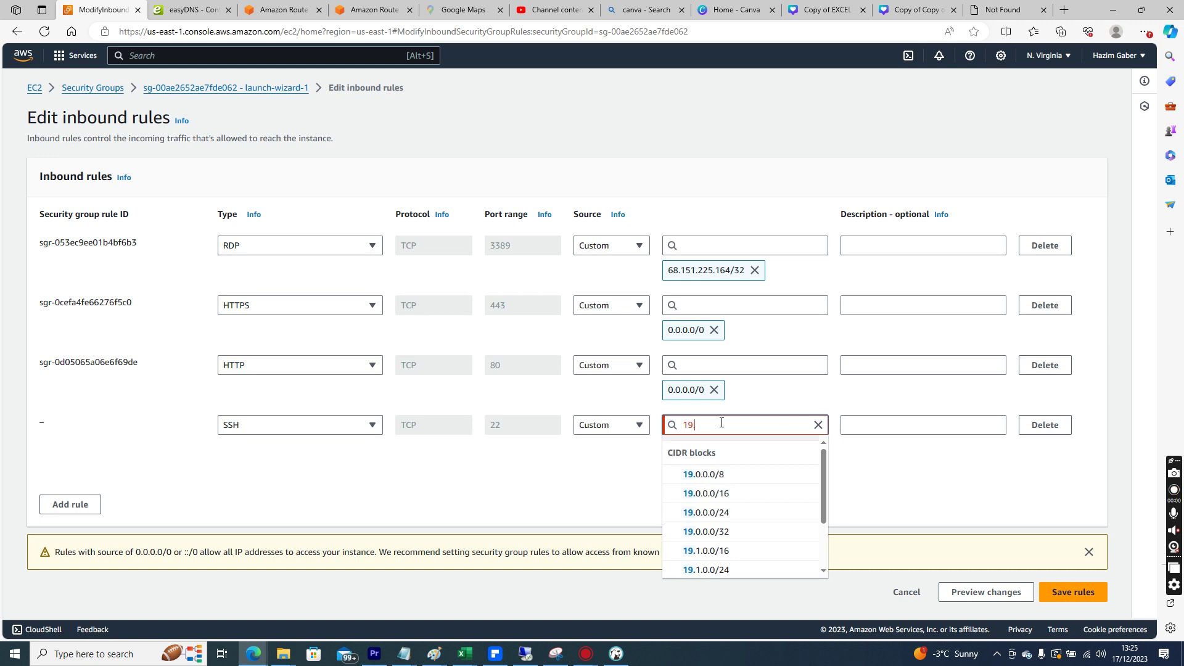
{"action": "key", "text": "BackSpace"}
{"action": "key", "text": "BackSpace"}
{"action": "key", "text": "BackSpace"}
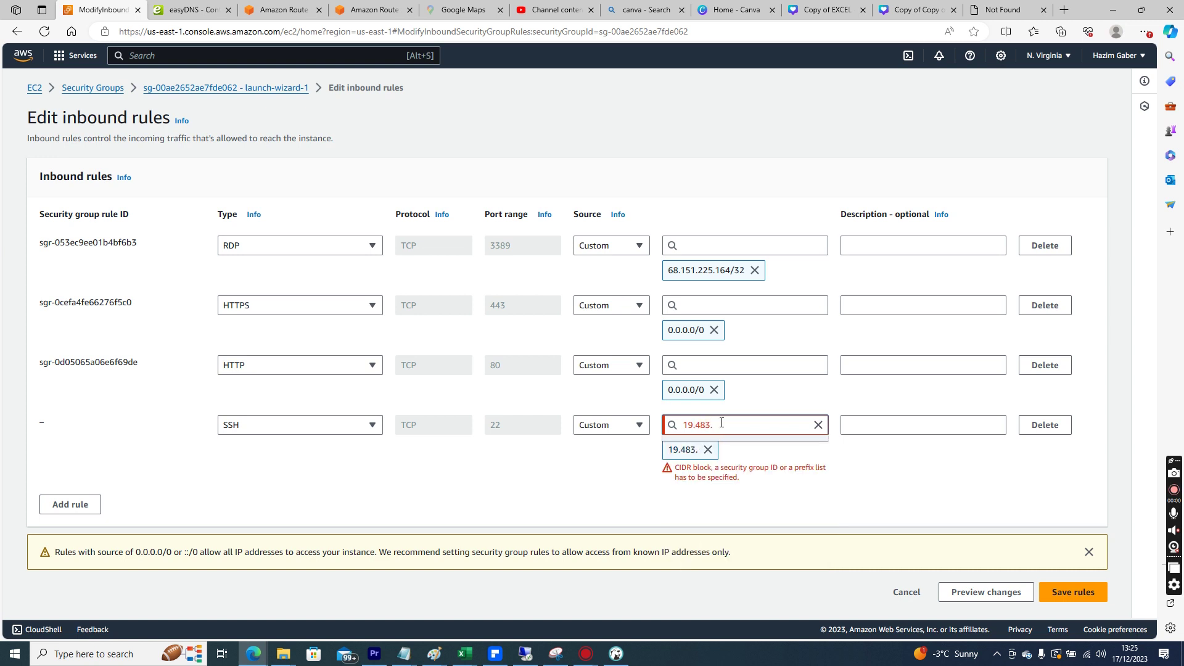
{"action": "type", "text": ".395"}
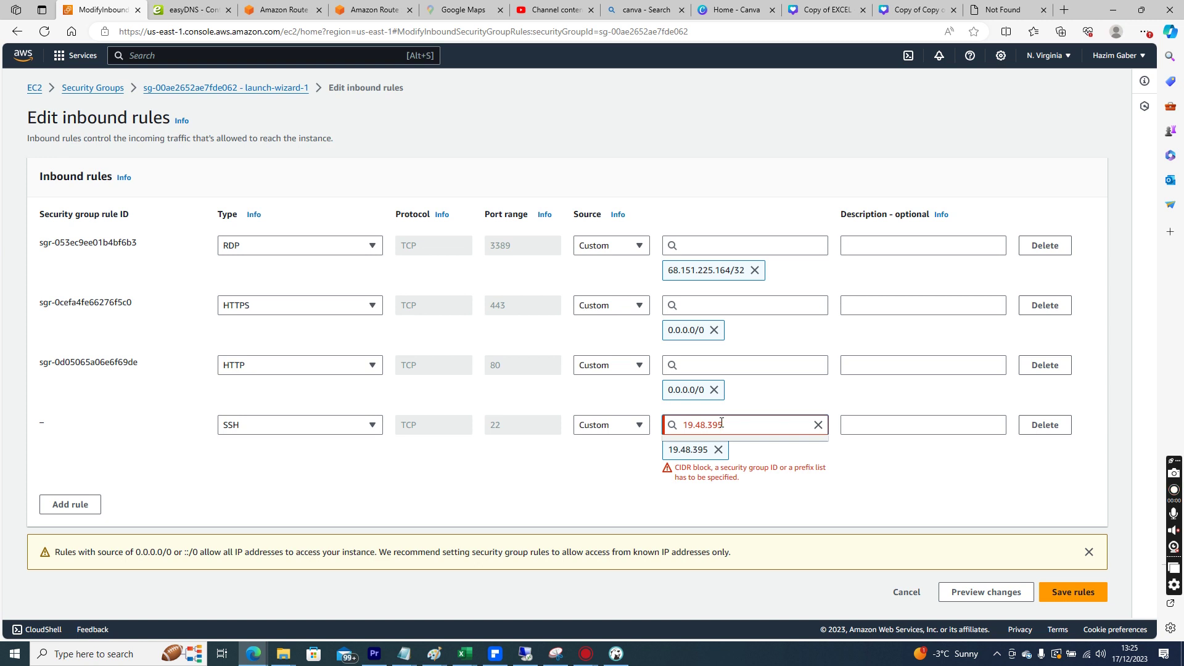
{"action": "key", "text": "BackSpace"}
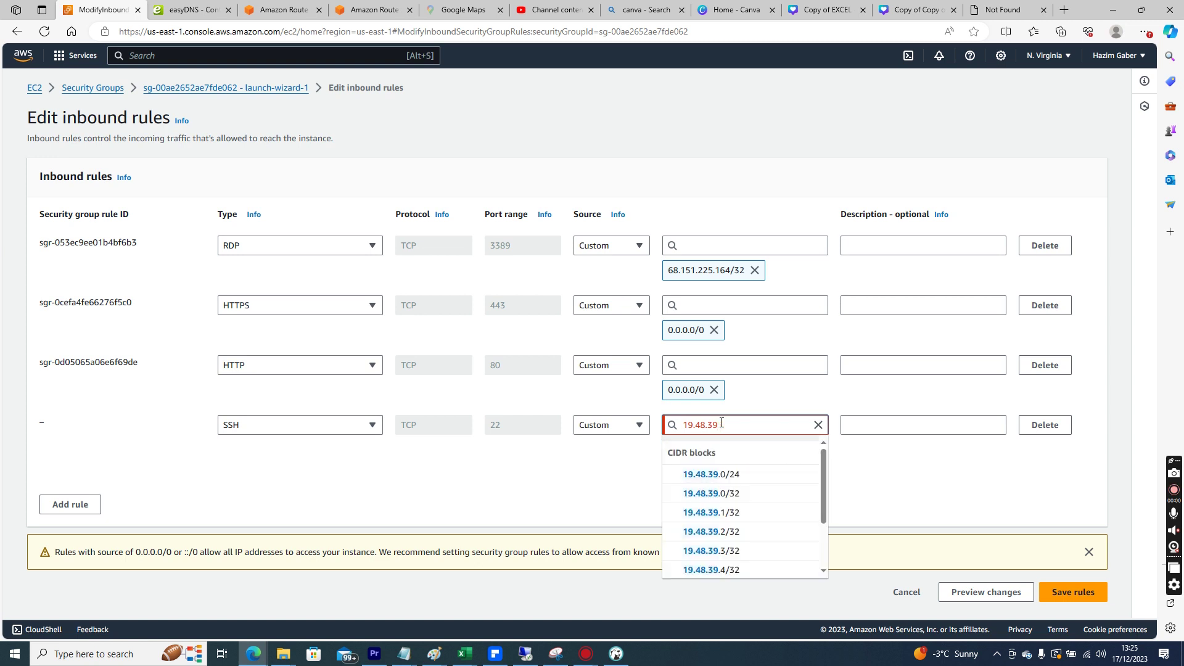
{"action": "type", "text": "/24"}
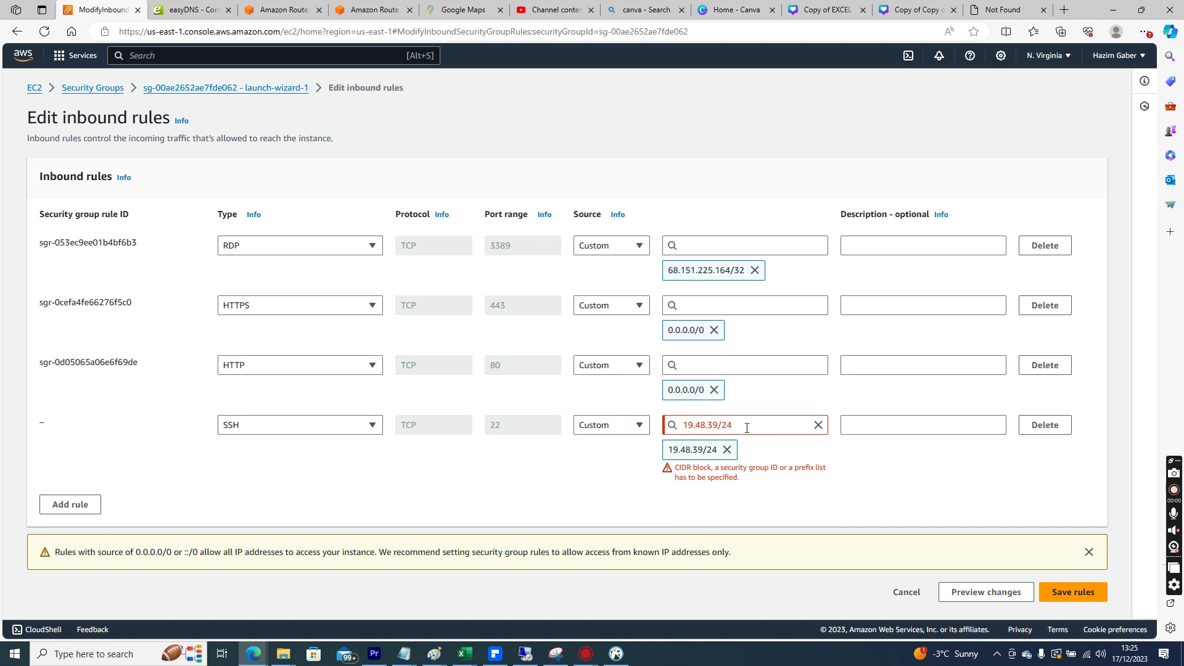
{"action": "left_click", "coordinate": [716, 425]}
{"action": "type", "text": "."}
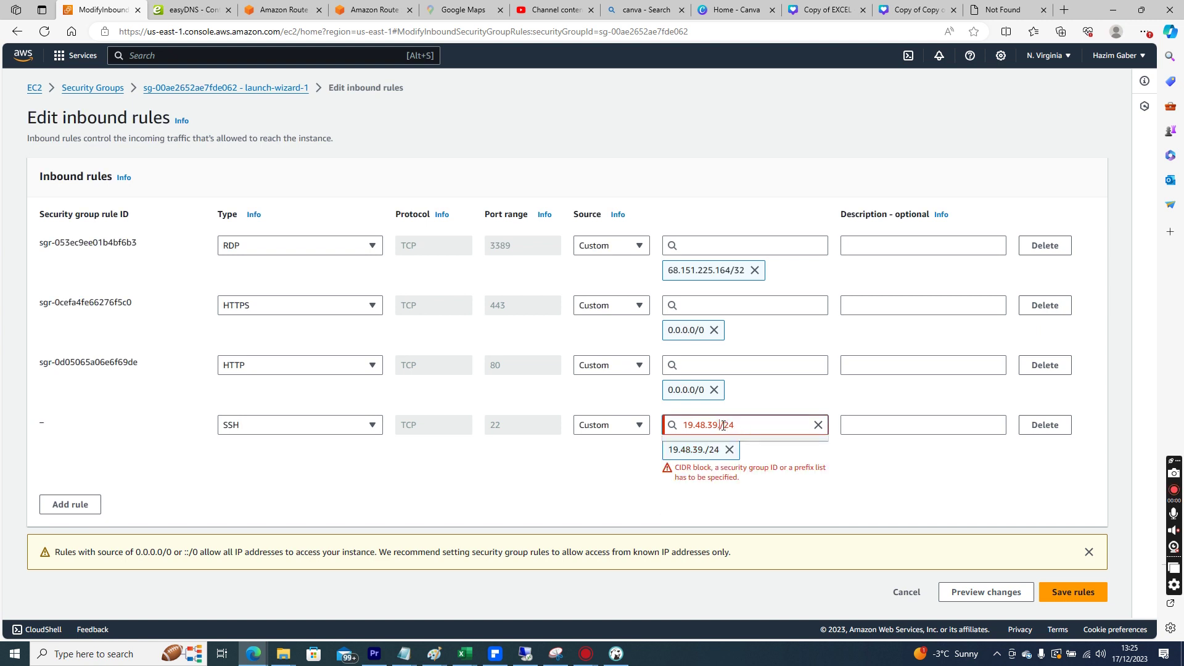
{"action": "type", "text": "0"}
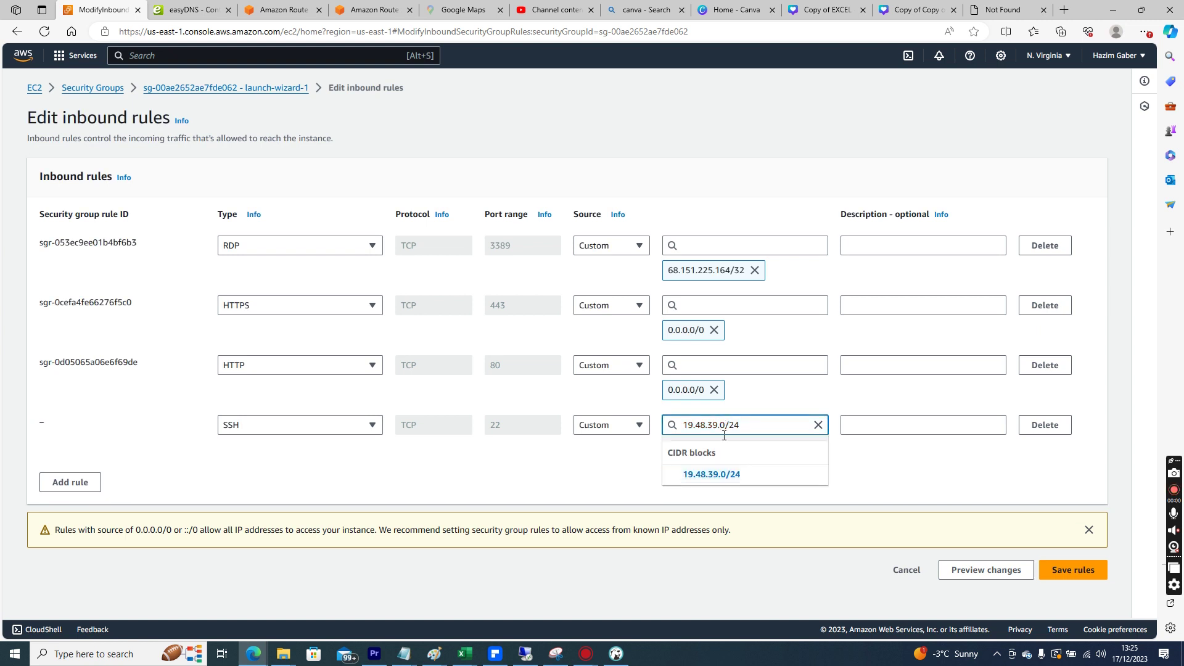
{"action": "left_click", "coordinate": [723, 475]}
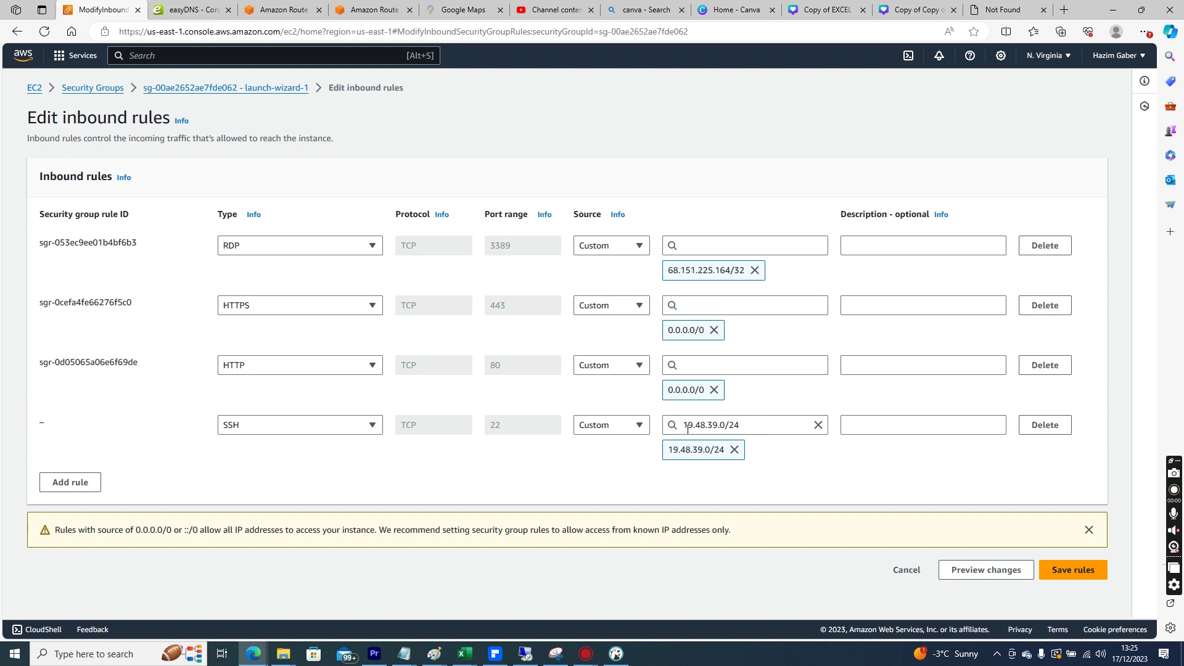
{"action": "left_click_drag", "start_coordinate": [686, 425], "coordinate": [756, 423]}
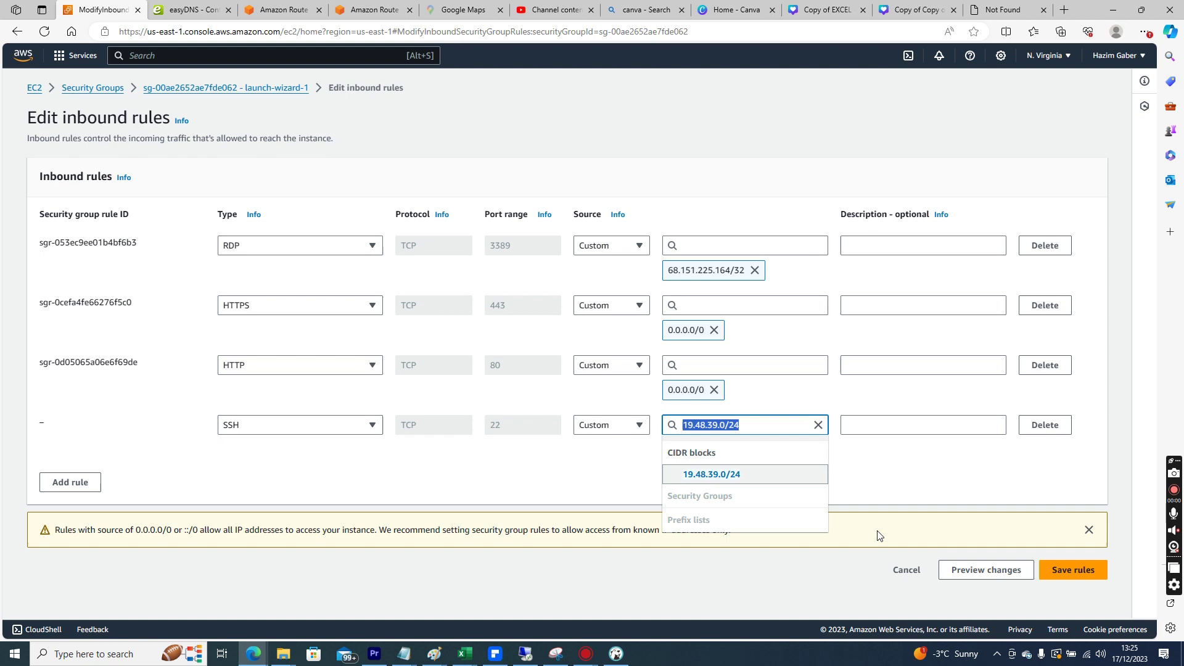
{"action": "left_click", "coordinate": [1054, 576]}
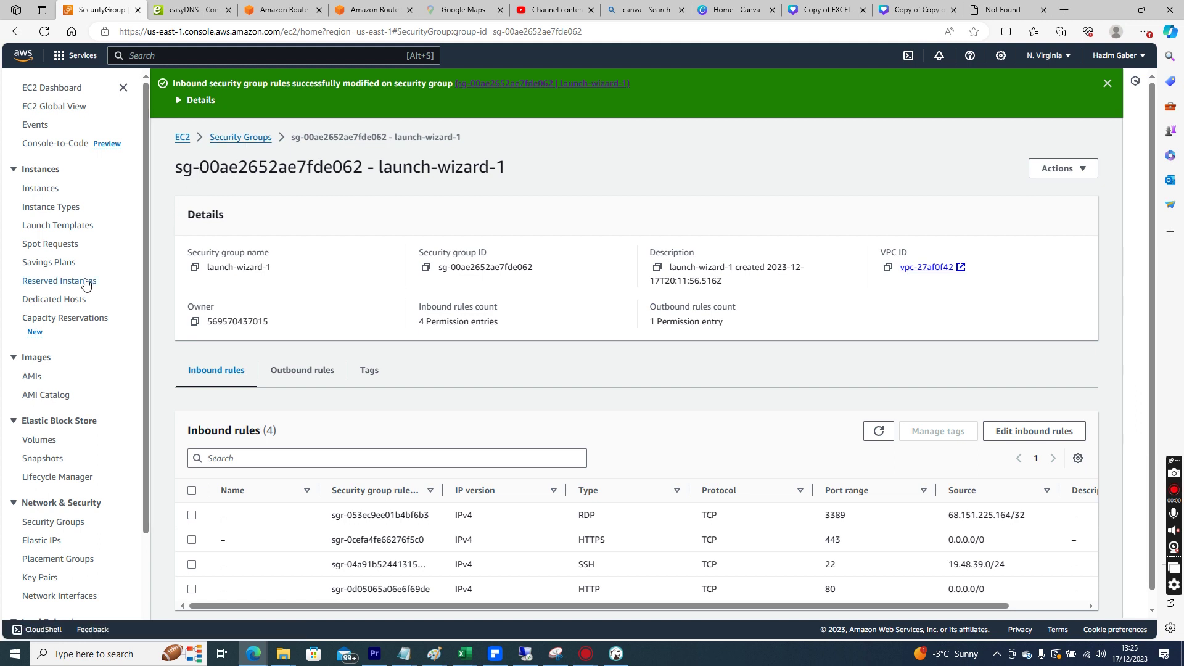
Go to Reserved Instances, review the page, and open the form for purchasing Reserved Instances.
{"action": "left_click", "coordinate": [74, 283]}
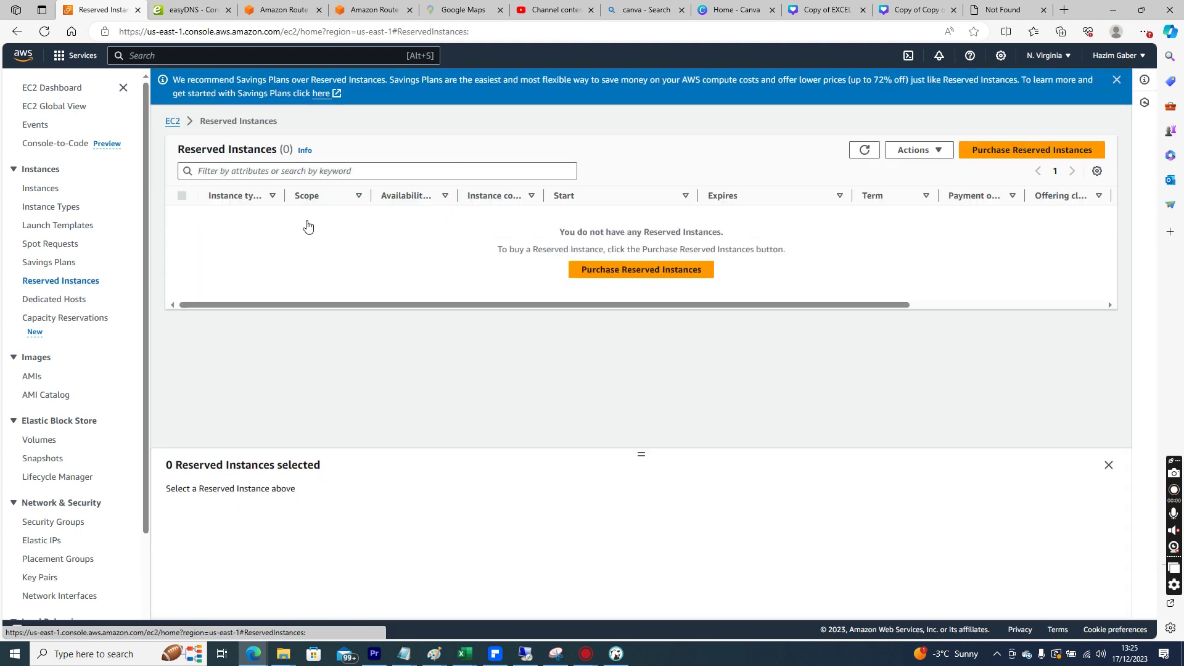
{"action": "left_click_drag", "start_coordinate": [544, 234], "coordinate": [842, 264]}
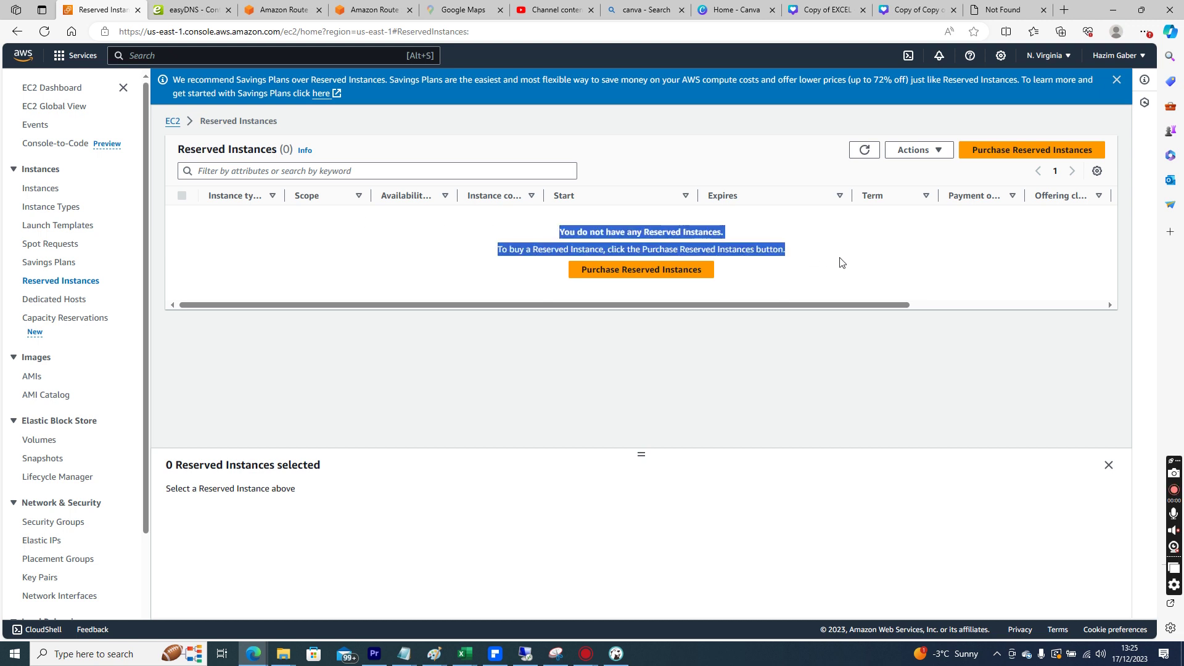
{"action": "left_click", "coordinate": [842, 263]}
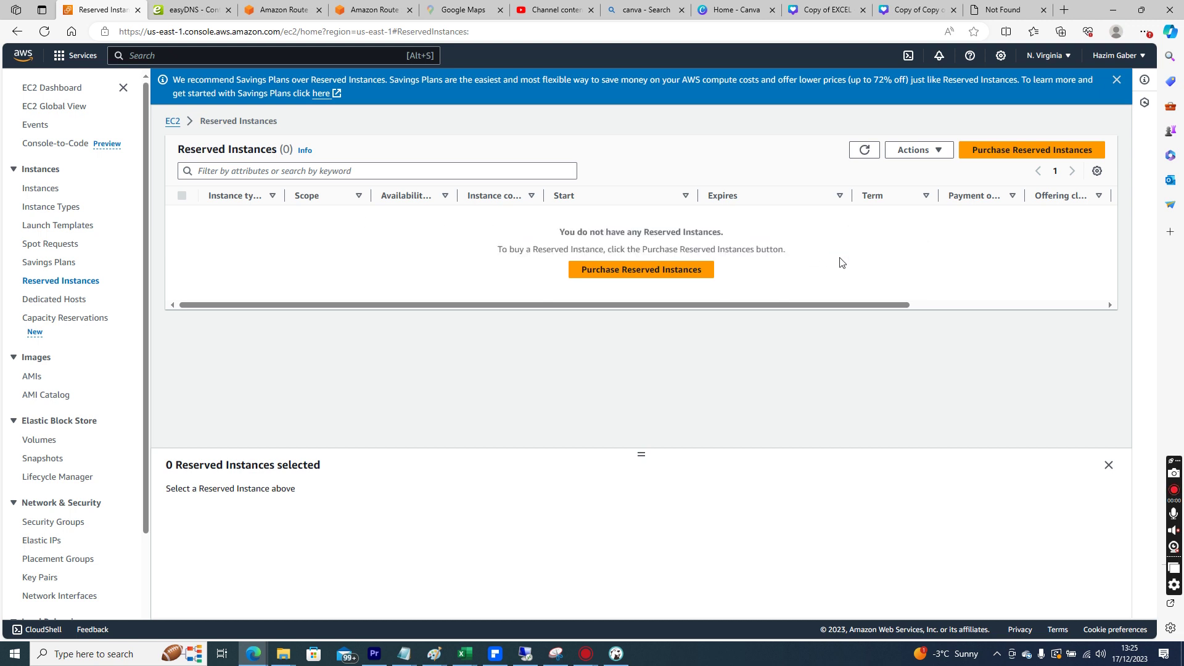
{"action": "left_click", "coordinate": [631, 276]}
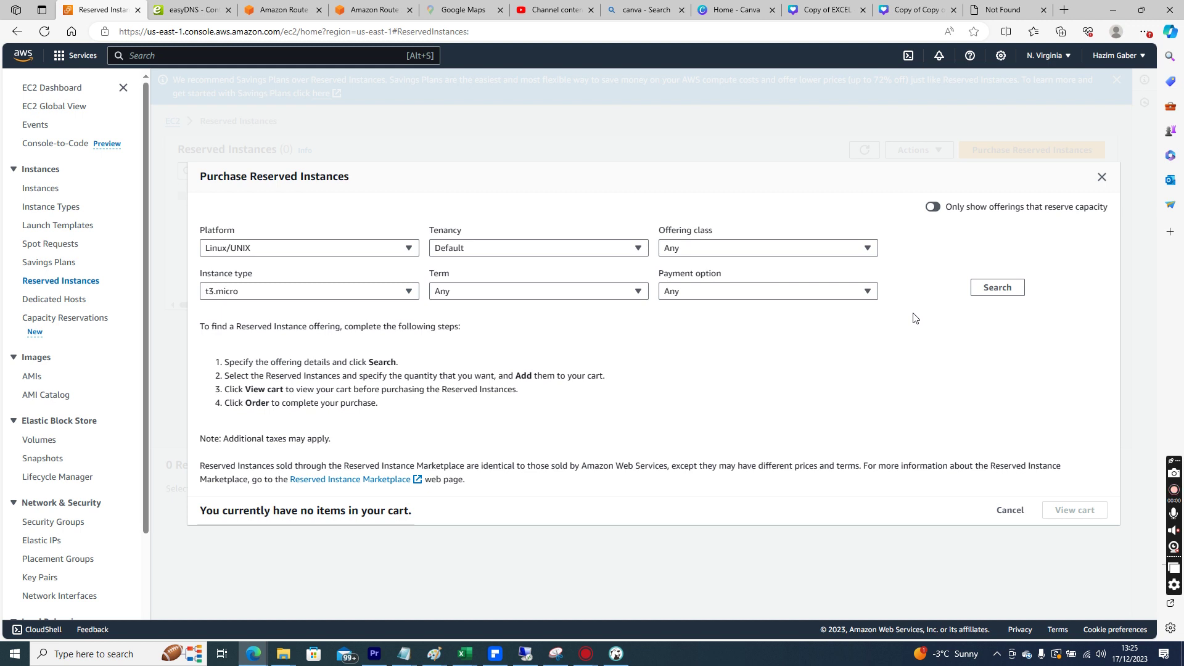
Search for t3.micro Linux/UNIX Reserved Instance offerings paid All upfront for 1 month to 12 months, and review the Standard offering.
{"action": "left_click", "coordinate": [832, 290]}
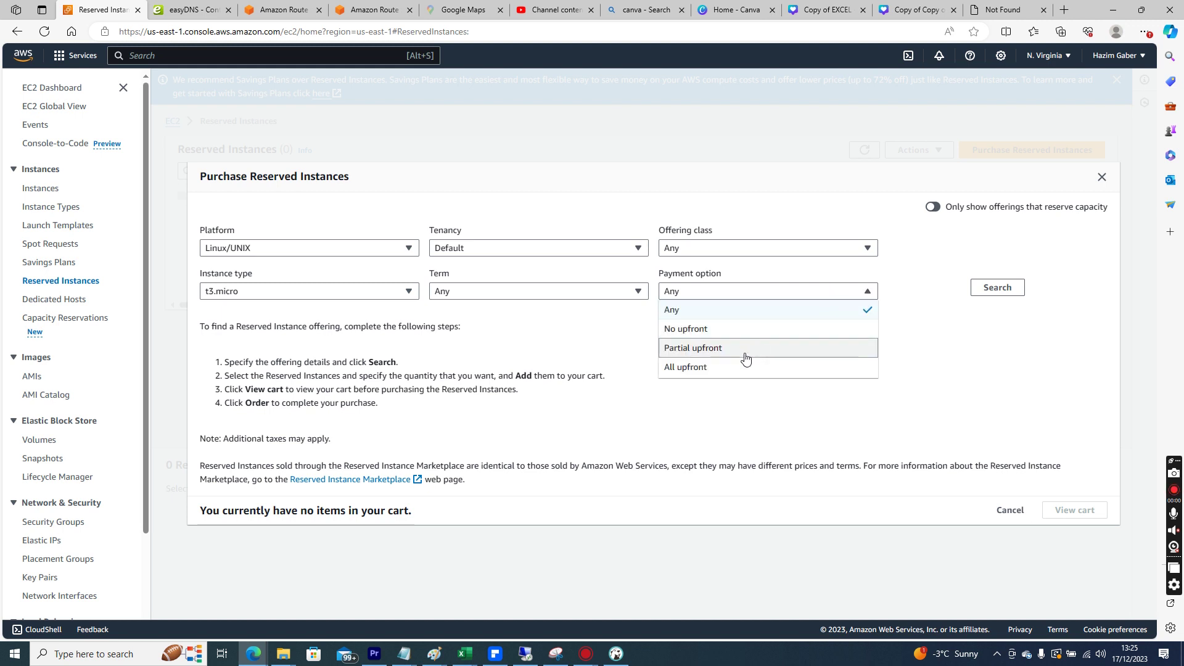
{"action": "left_click", "coordinate": [730, 366]}
{"action": "left_click", "coordinate": [571, 299]}
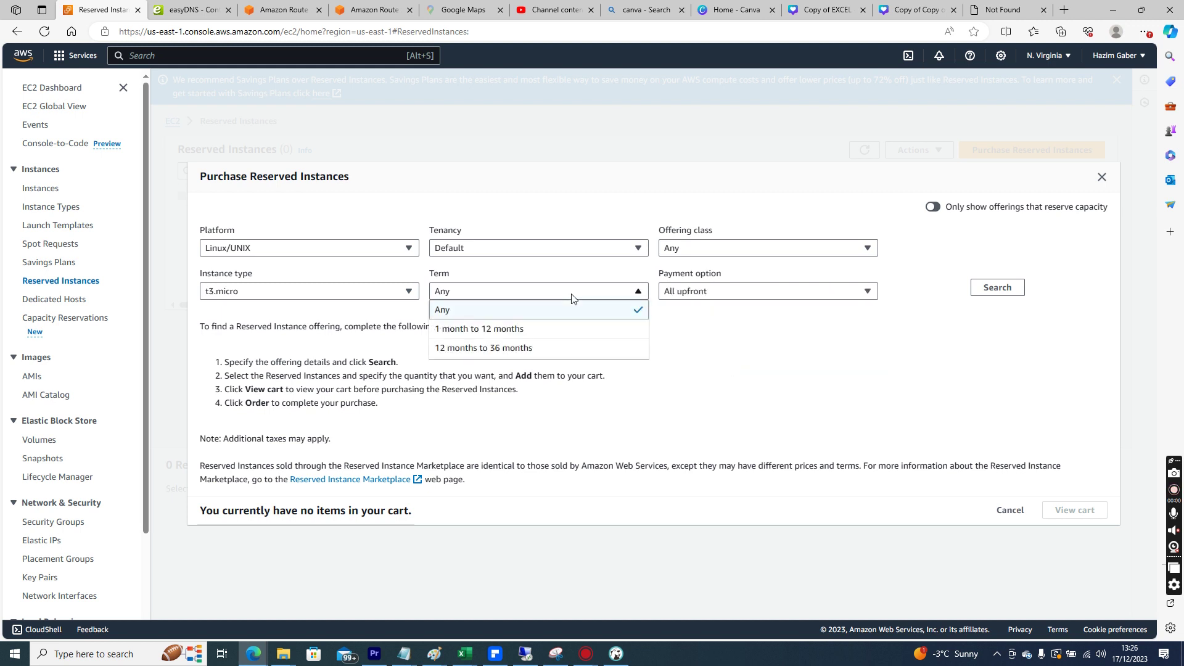
{"action": "left_click", "coordinate": [516, 331]}
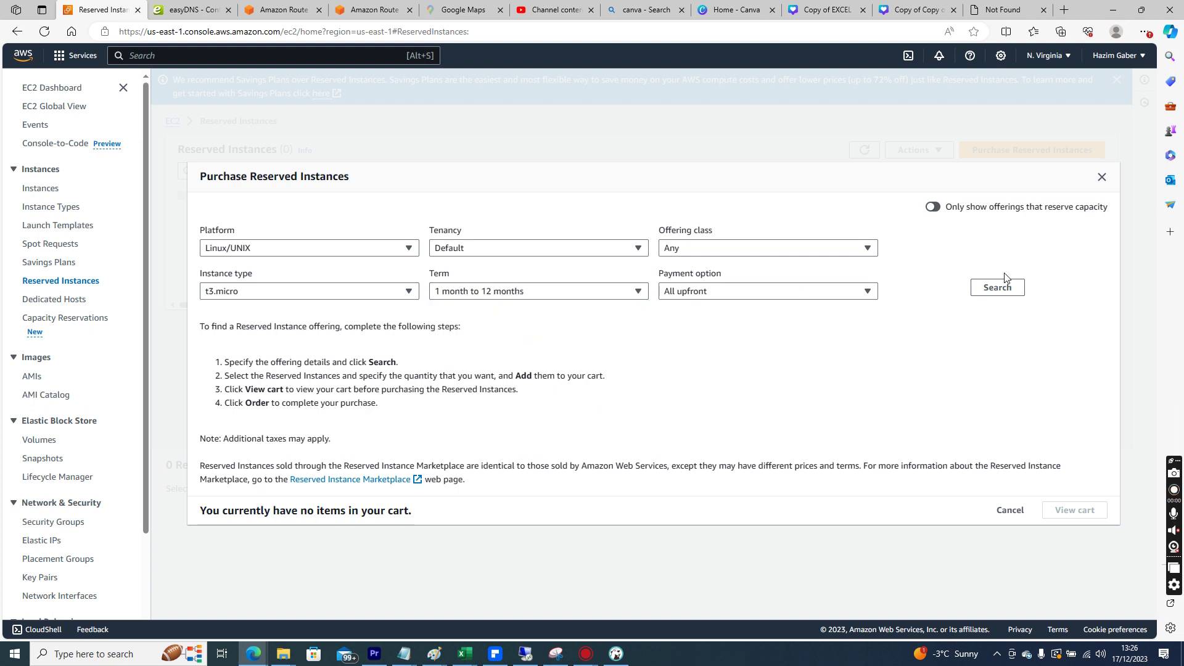
{"action": "left_click", "coordinate": [997, 287]}
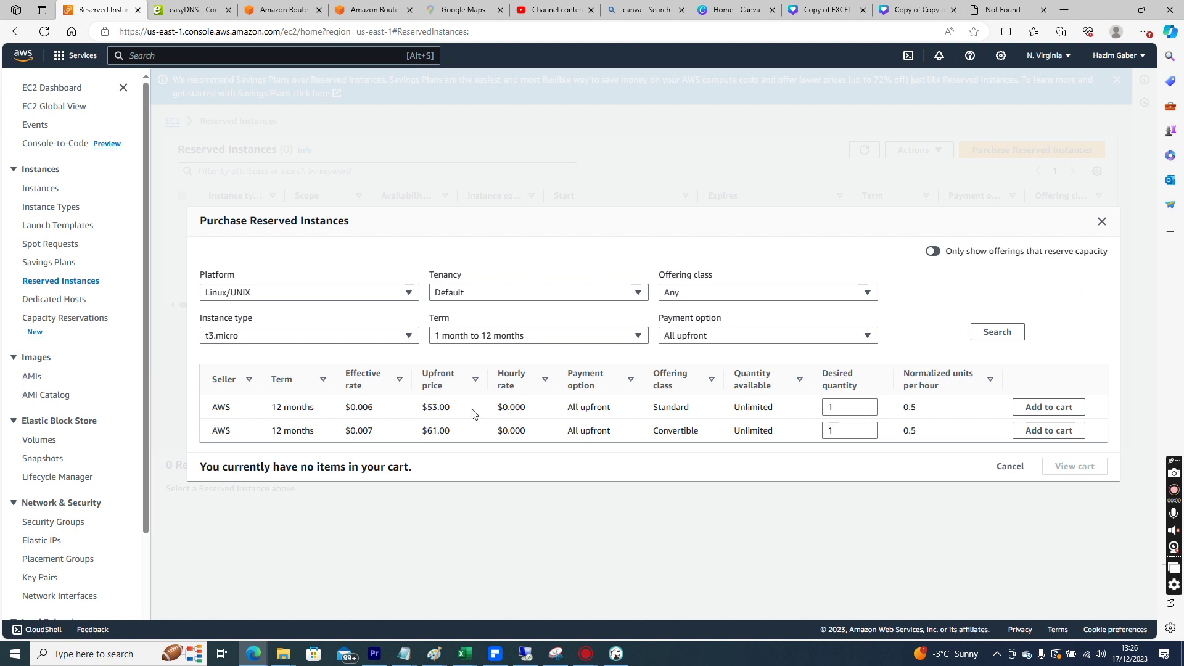
{"action": "left_click_drag", "start_coordinate": [474, 413], "coordinate": [722, 412]}
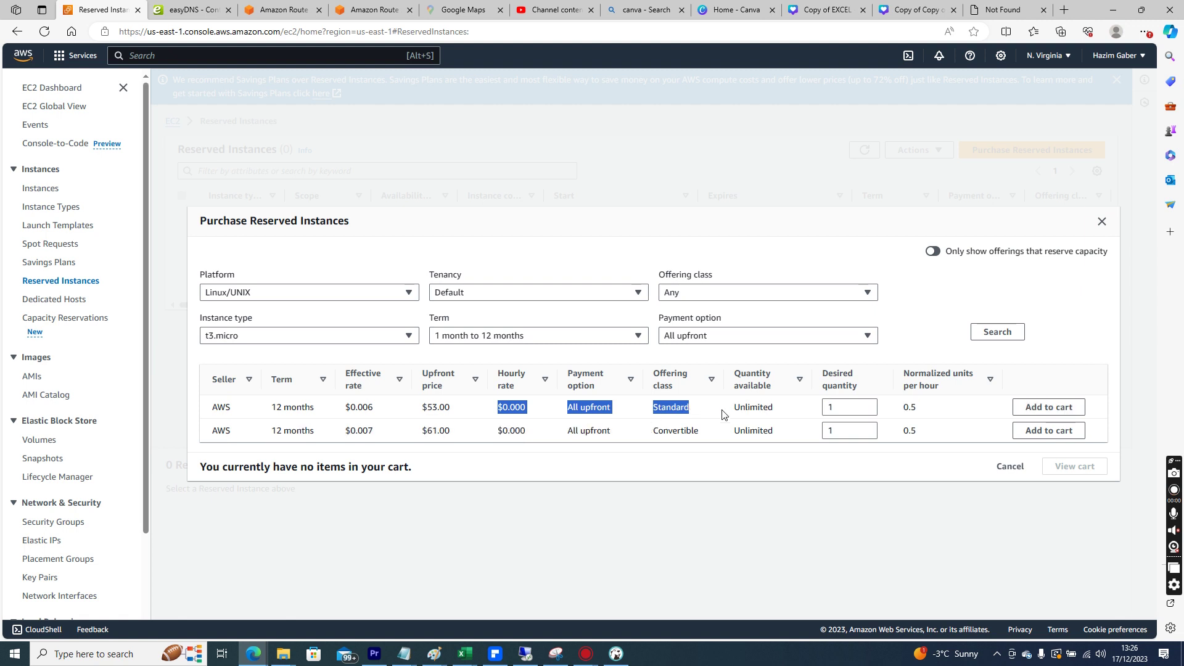
{"action": "left_click", "coordinate": [468, 412]}
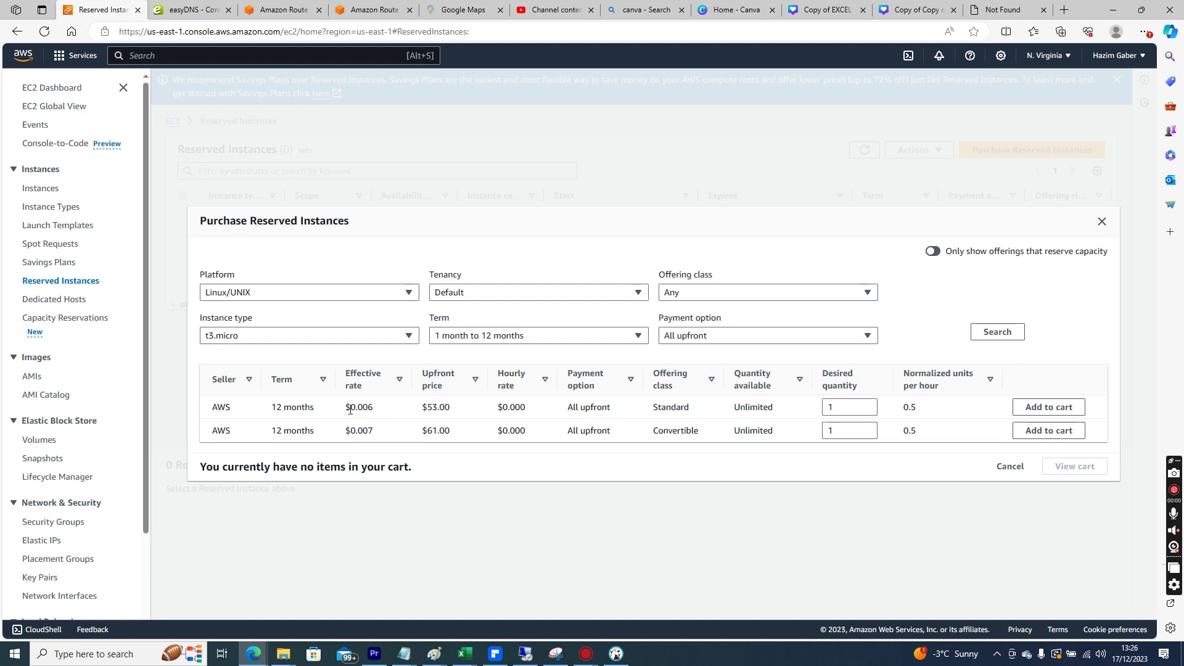
{"action": "left_click_drag", "start_coordinate": [610, 395], "coordinate": [735, 409]}
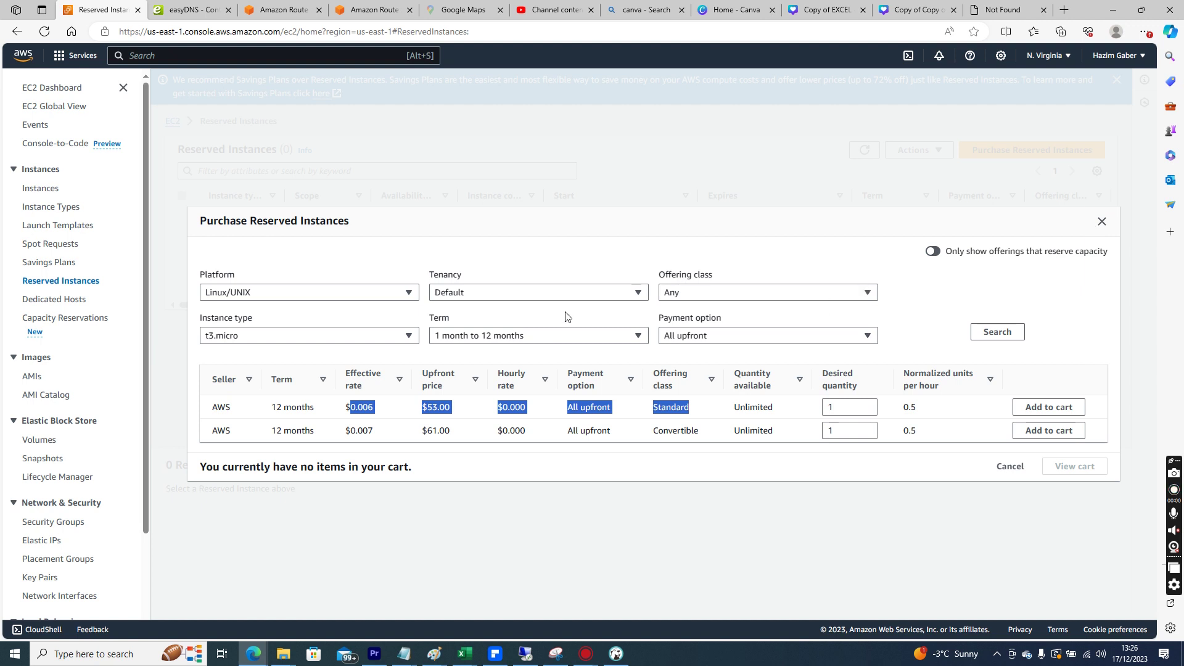
Search the Reserved Instance offerings again with the platform set to Windows, review them, and close the purchase form.
{"action": "left_click", "coordinate": [409, 335]}
{"action": "left_click", "coordinate": [409, 292]}
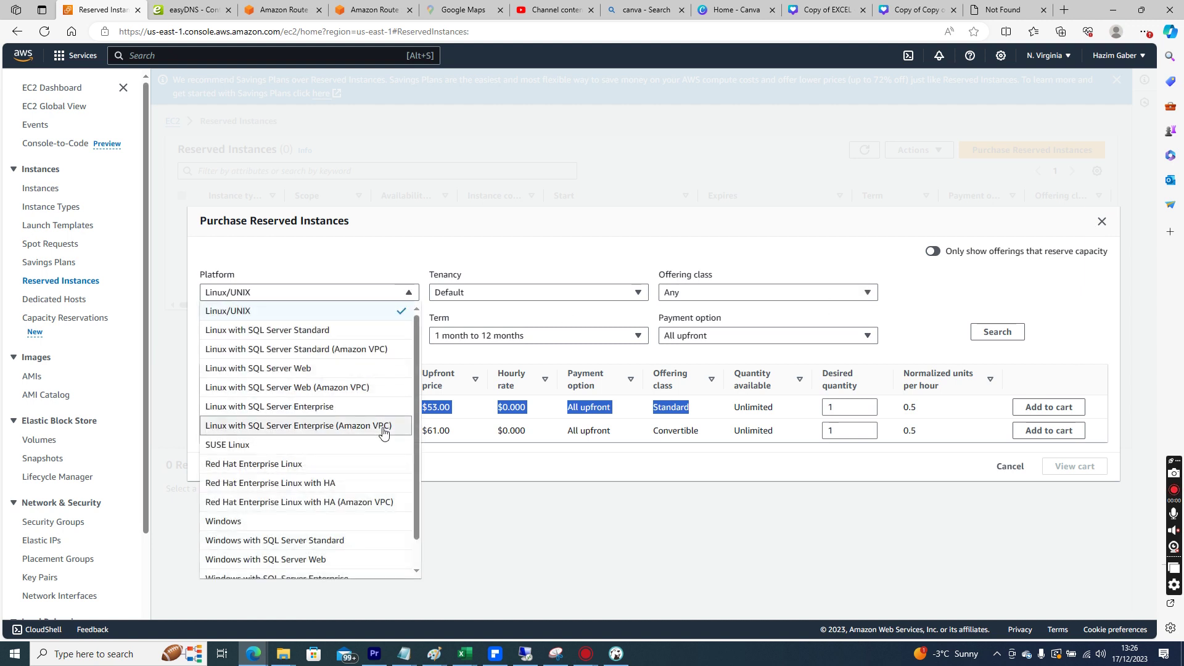
{"action": "scroll", "coordinate": [415, 551], "scroll_direction": "down", "scroll_amount": 1}
{"action": "left_click", "coordinate": [333, 493]}
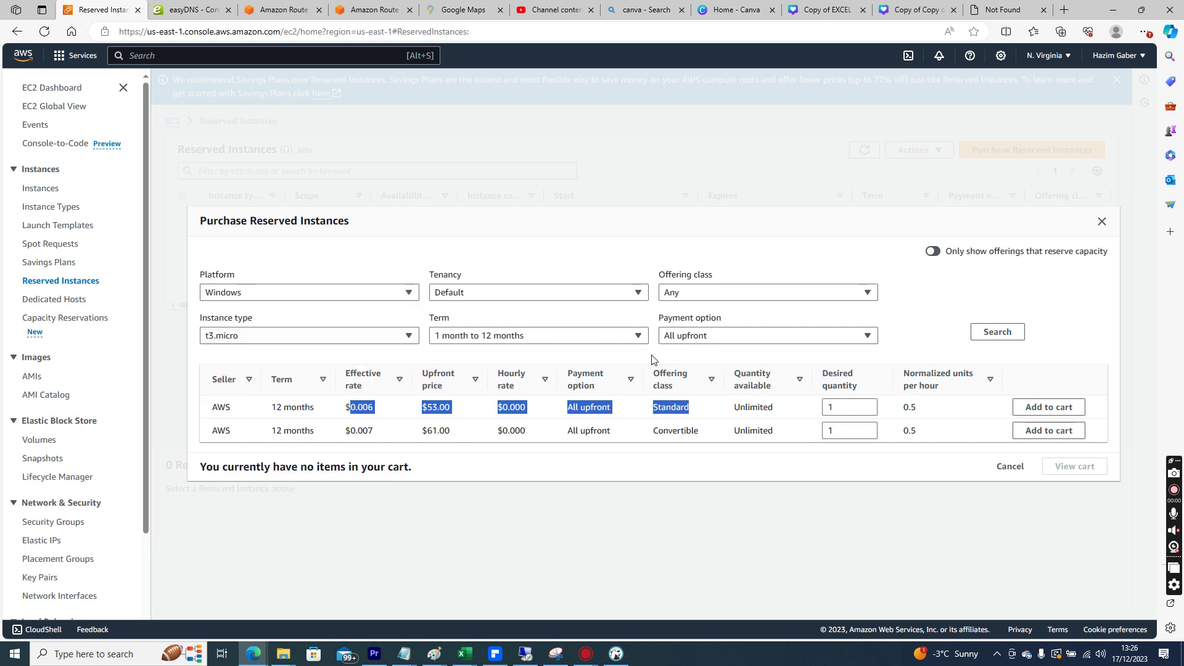
{"action": "left_click", "coordinate": [993, 333]}
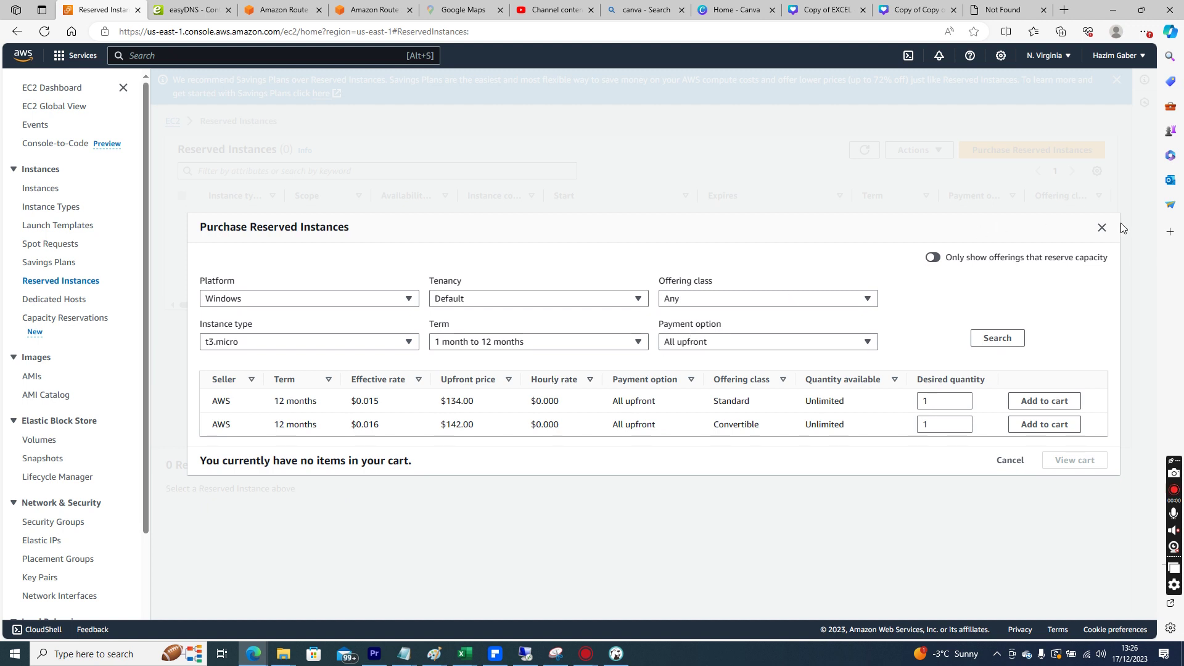
{"action": "left_click", "coordinate": [1102, 228]}
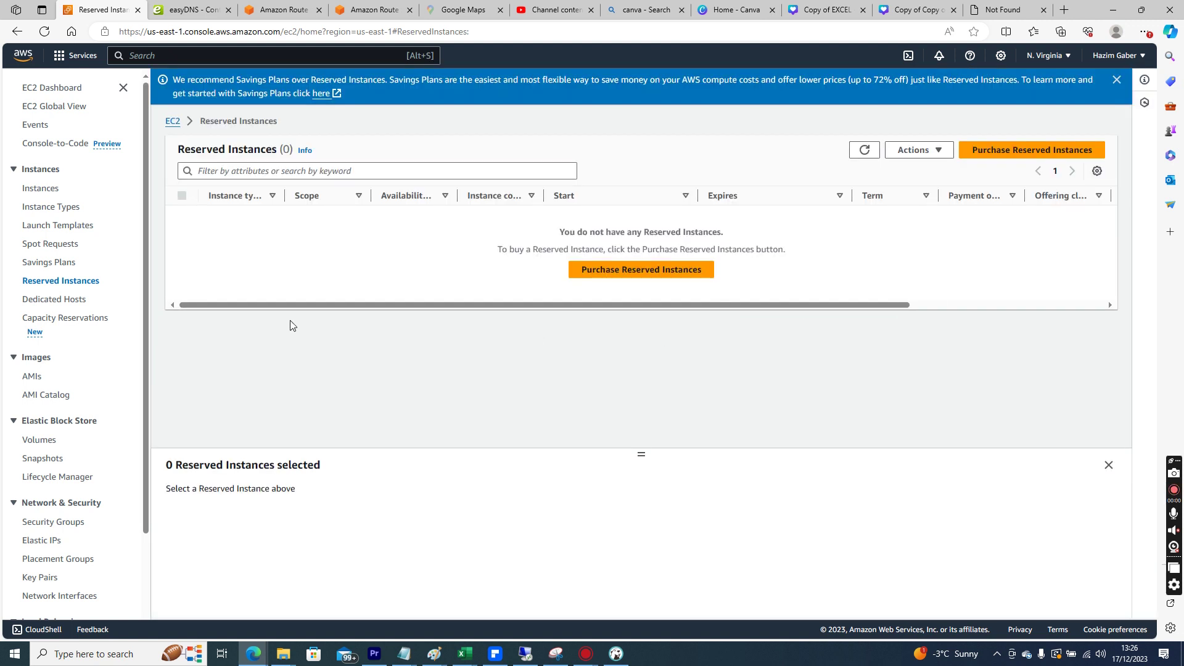
Go to the Elastic Block Store volumes, examine the details of the 30 GiB io1 volume, and return to the volumes list.
{"action": "left_click", "coordinate": [39, 440]}
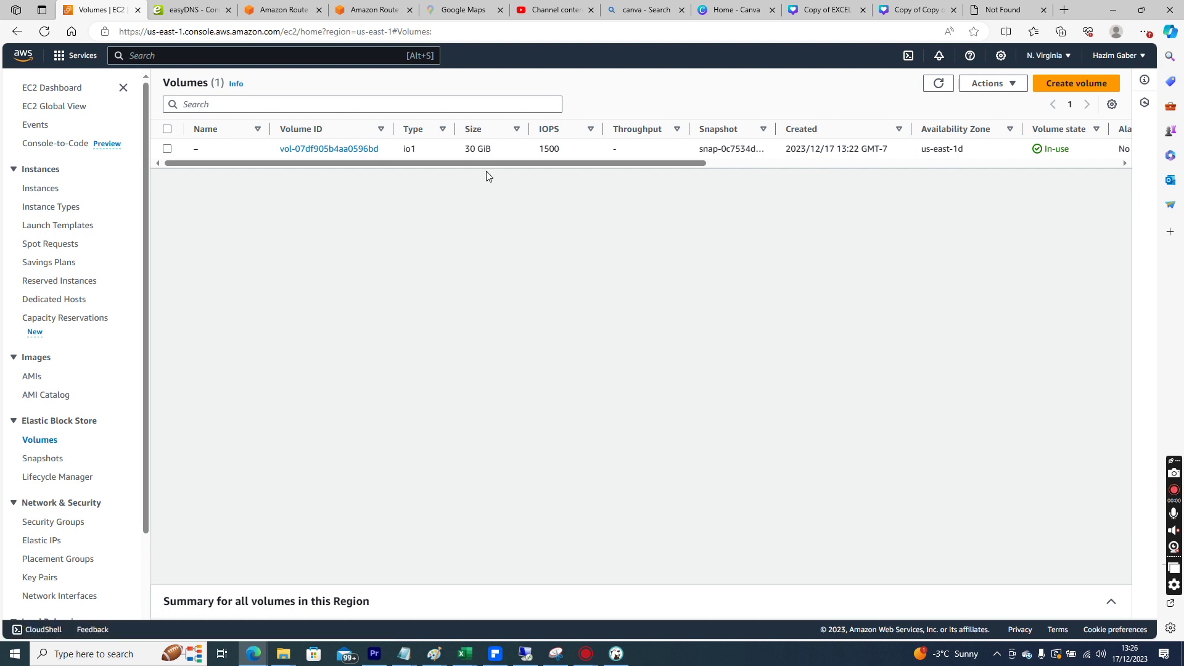
{"action": "left_click_drag", "start_coordinate": [484, 162], "coordinate": [373, 205]}
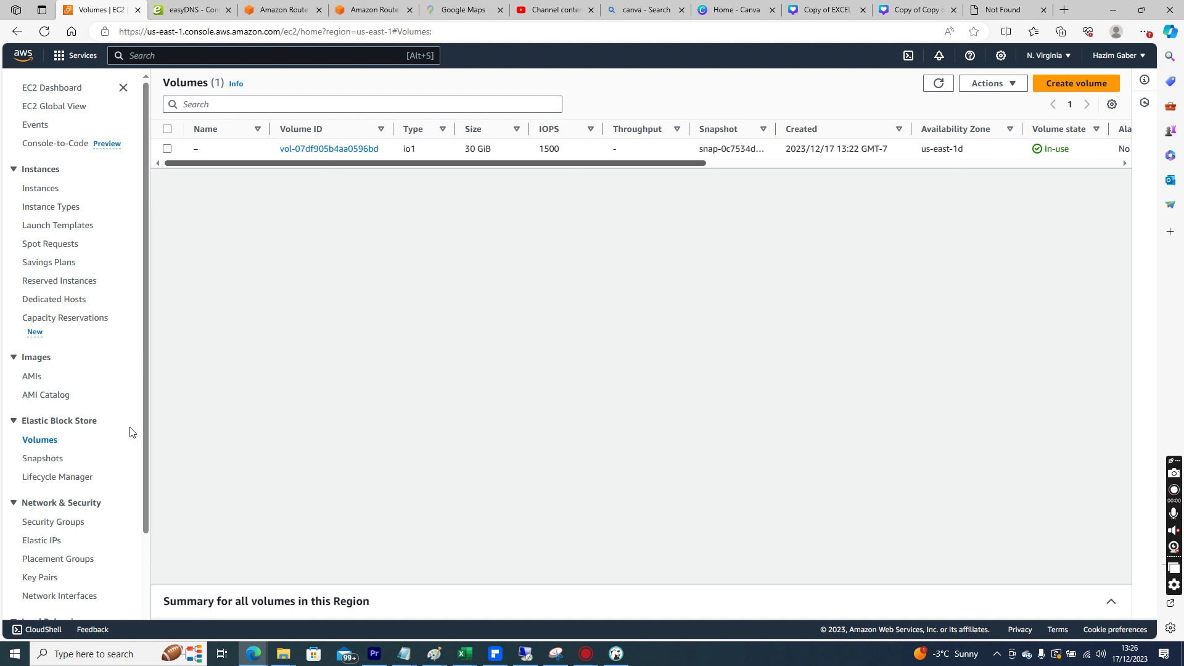
{"action": "left_click", "coordinate": [331, 149]}
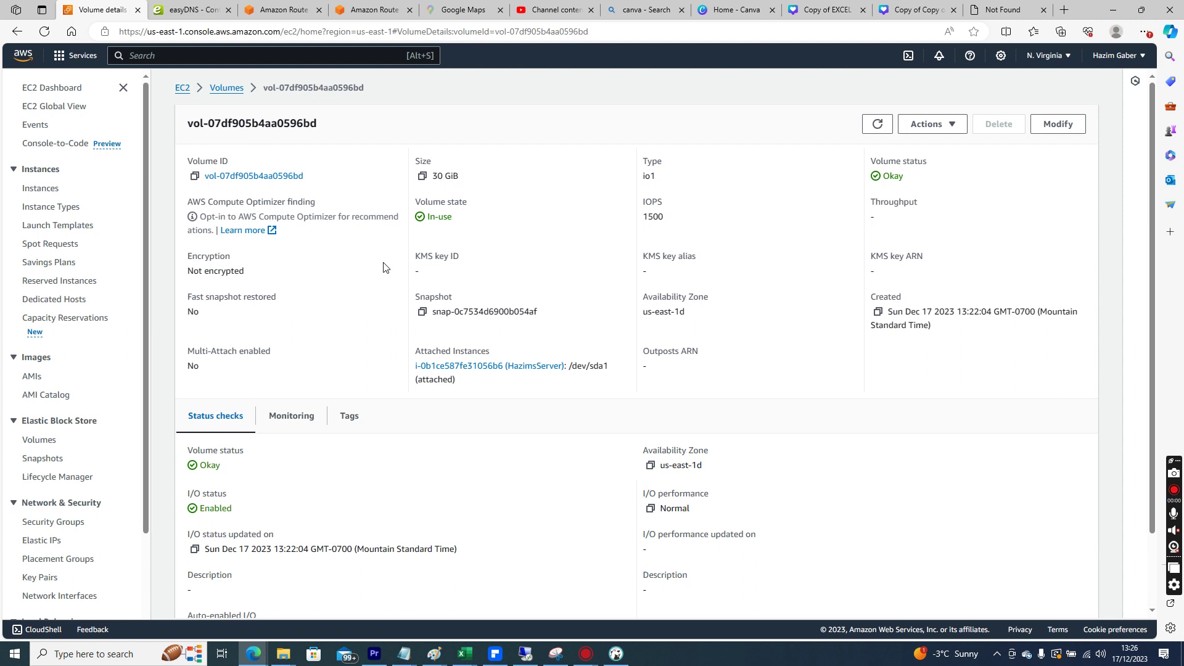
{"action": "left_click", "coordinate": [228, 90]}
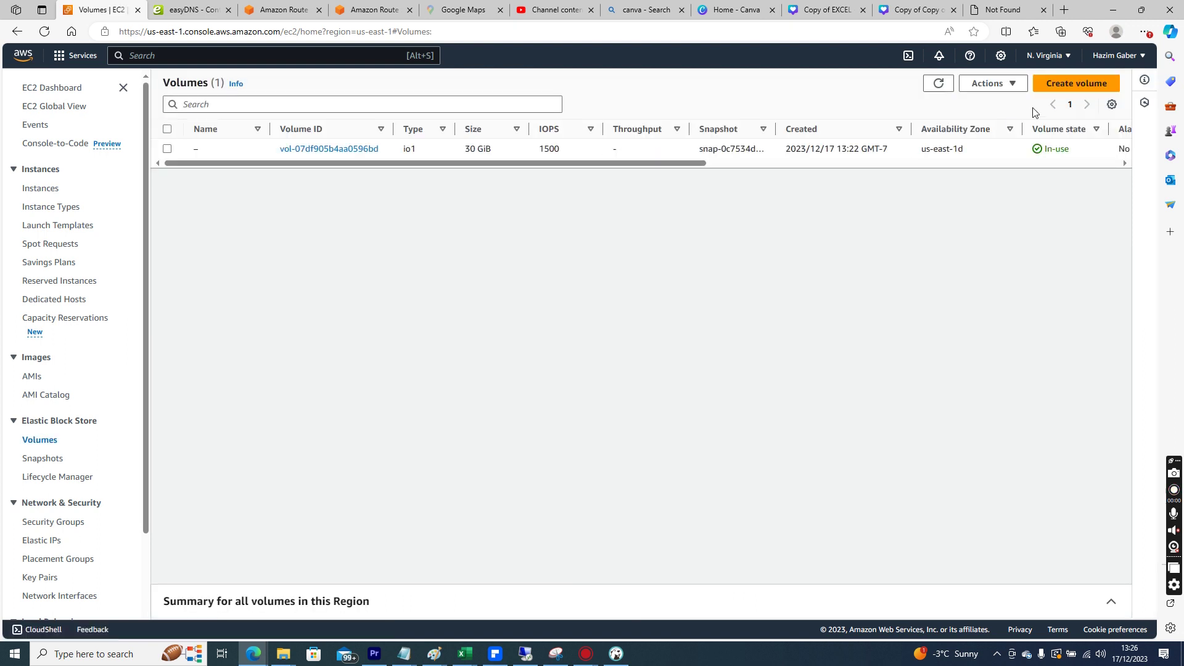
Start creating a new EBS volume, review the available volume types, and set its size to 1000 GiB.
{"action": "left_click", "coordinate": [1061, 86]}
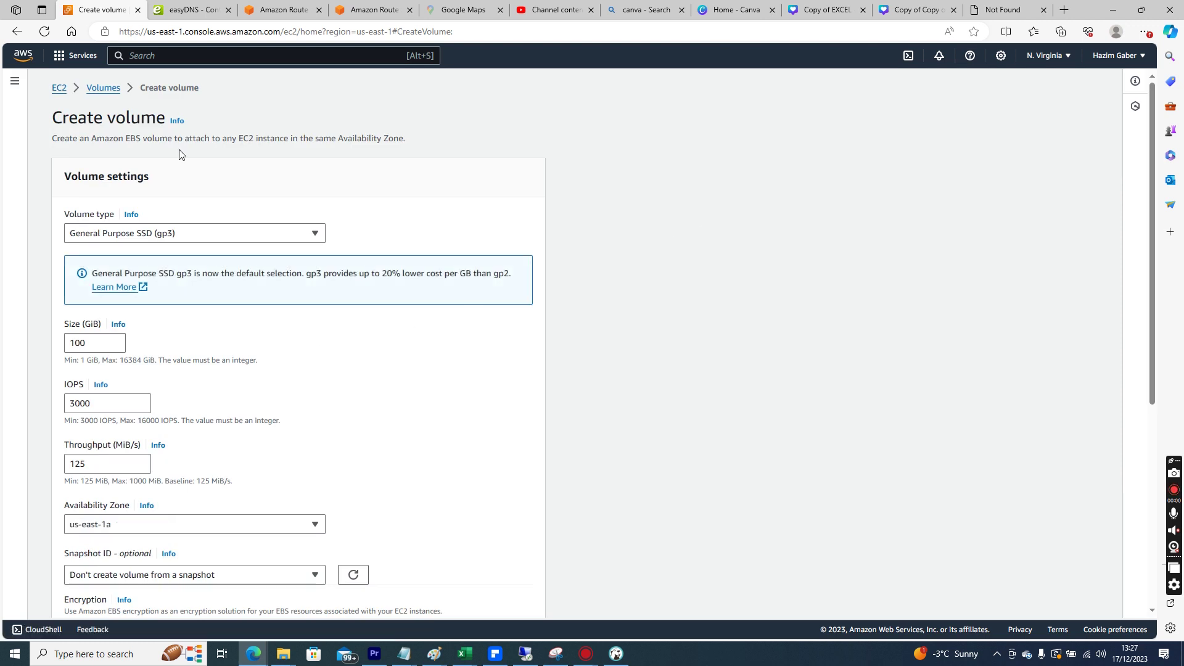
{"action": "left_click", "coordinate": [154, 237]}
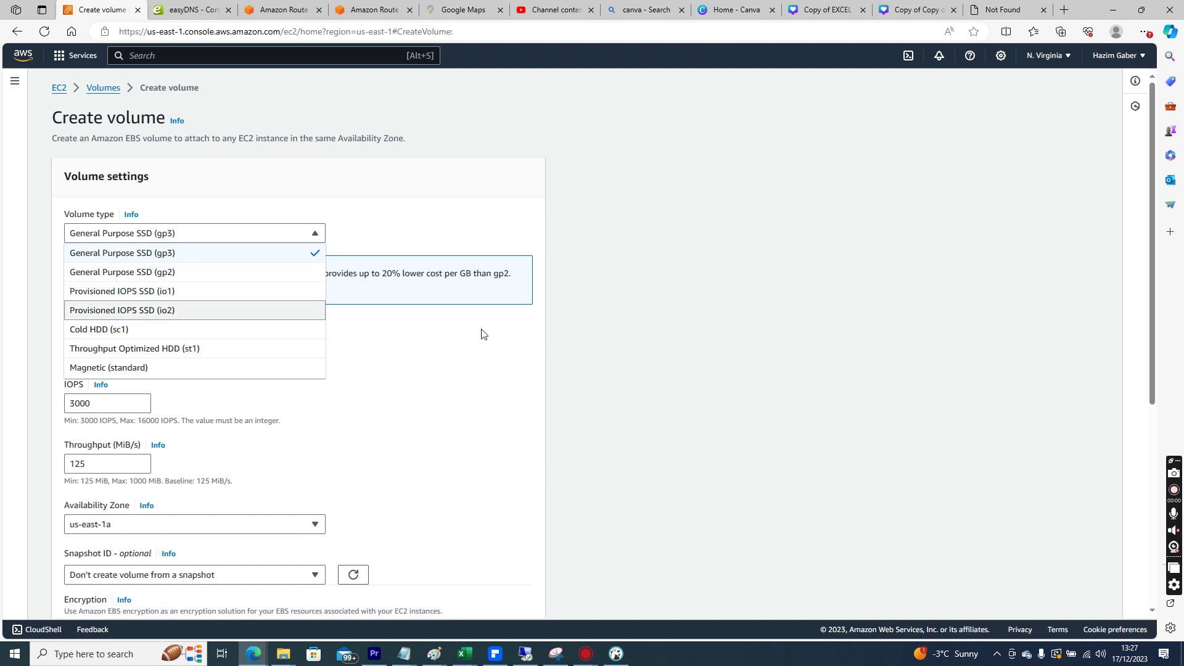
{"action": "left_click", "coordinate": [630, 350]}
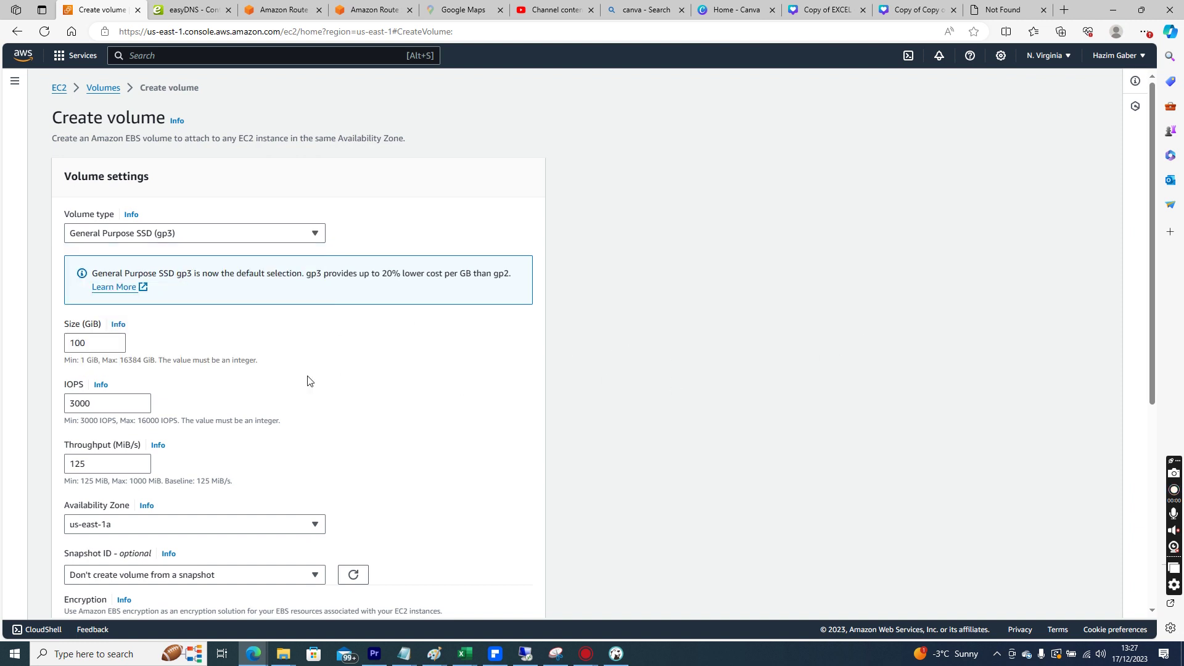
{"action": "left_click", "coordinate": [106, 341]}
{"action": "left_click_drag", "start_coordinate": [162, 422], "coordinate": [179, 420]}
{"action": "left_click", "coordinate": [133, 404]}
{"action": "scroll", "coordinate": [1155, 296], "scroll_direction": "down", "scroll_amount": 3}
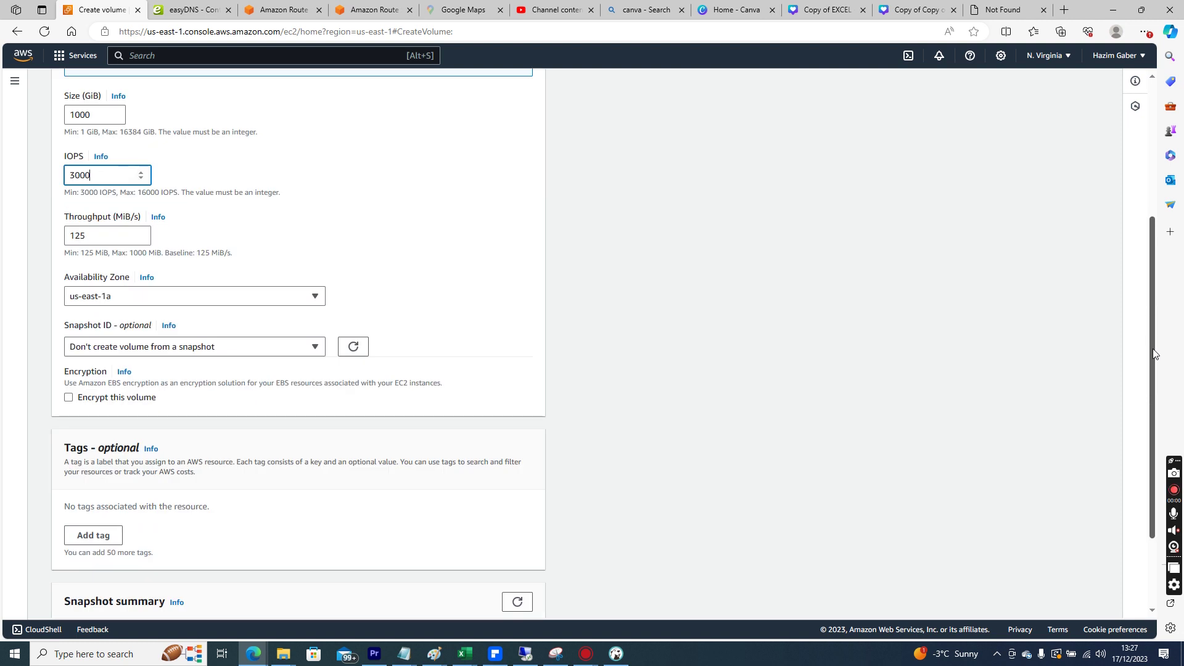
Examine the Availability Zone options for the new volume and the list of AWS regions, keeping us-east-1a selected.
{"action": "left_click", "coordinate": [294, 301]}
{"action": "left_click", "coordinate": [390, 294]}
{"action": "left_click", "coordinate": [184, 301]}
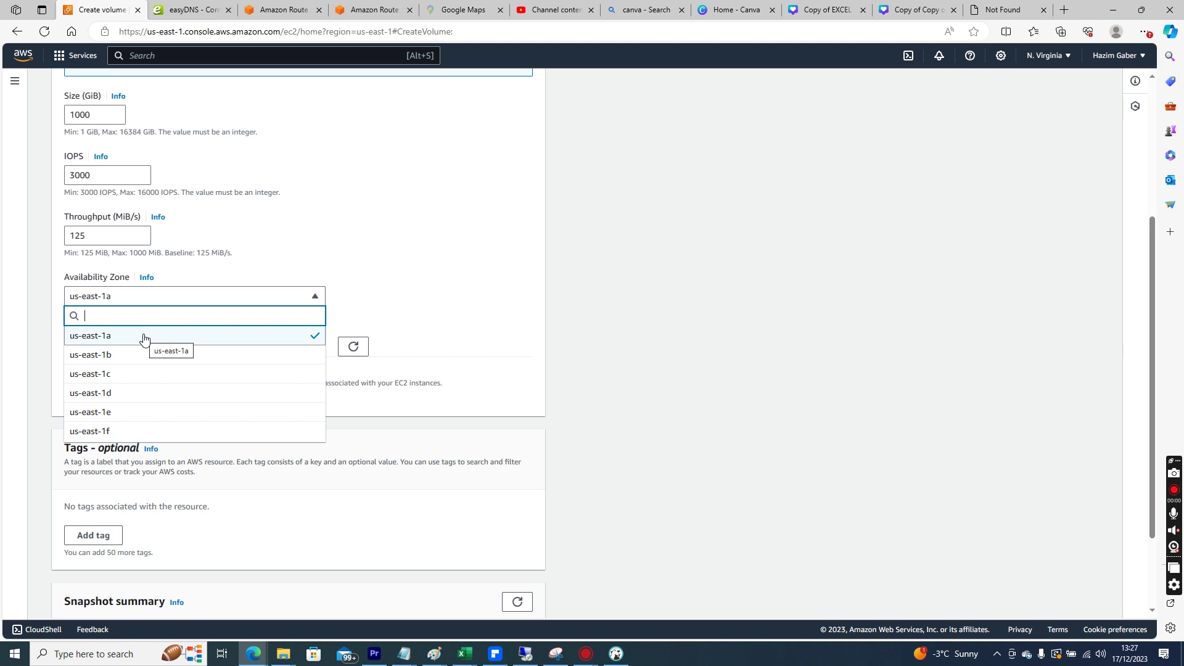
{"action": "left_click", "coordinate": [1054, 61]}
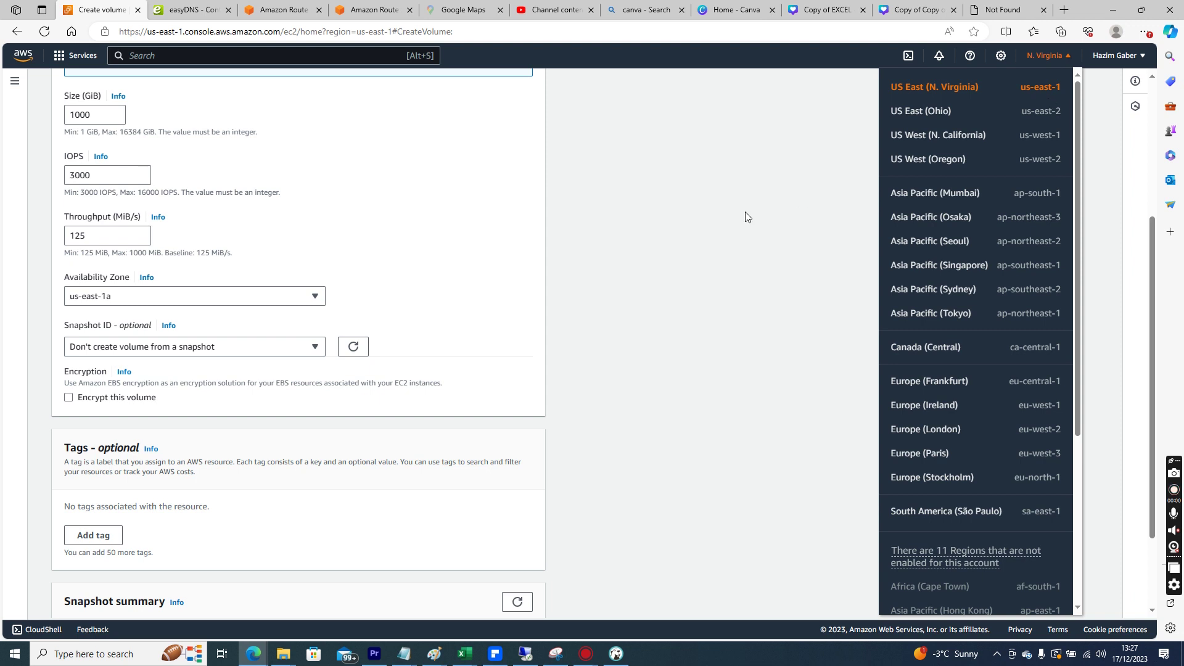
{"action": "left_click", "coordinate": [357, 309]}
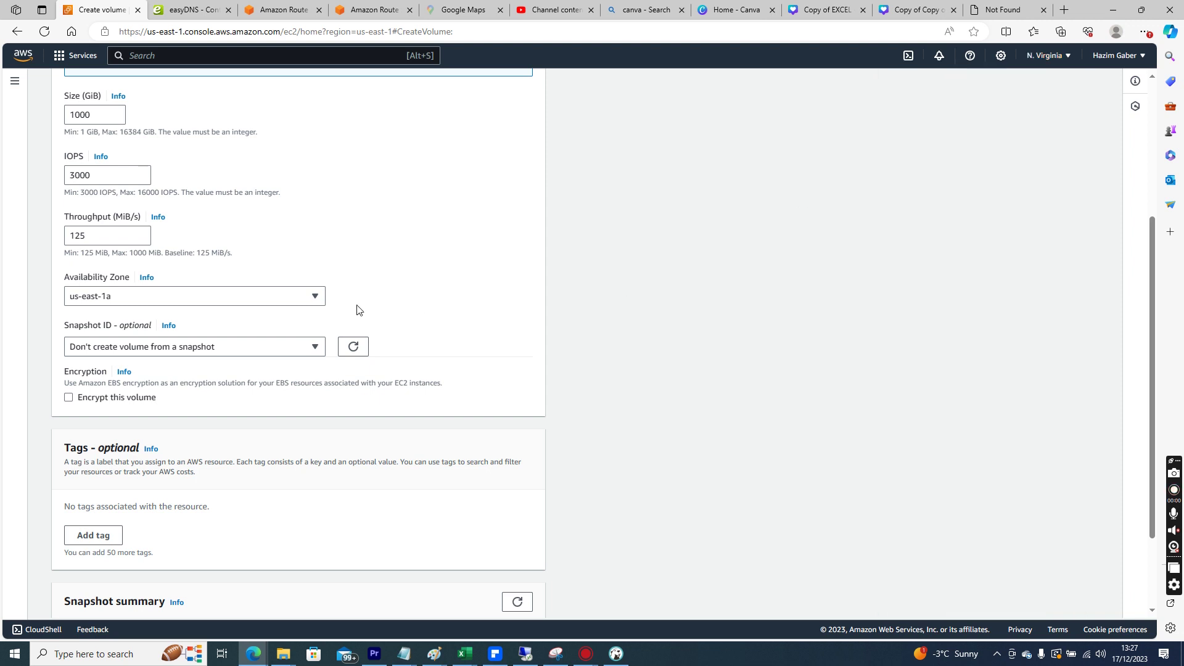
{"action": "left_click", "coordinate": [314, 297]}
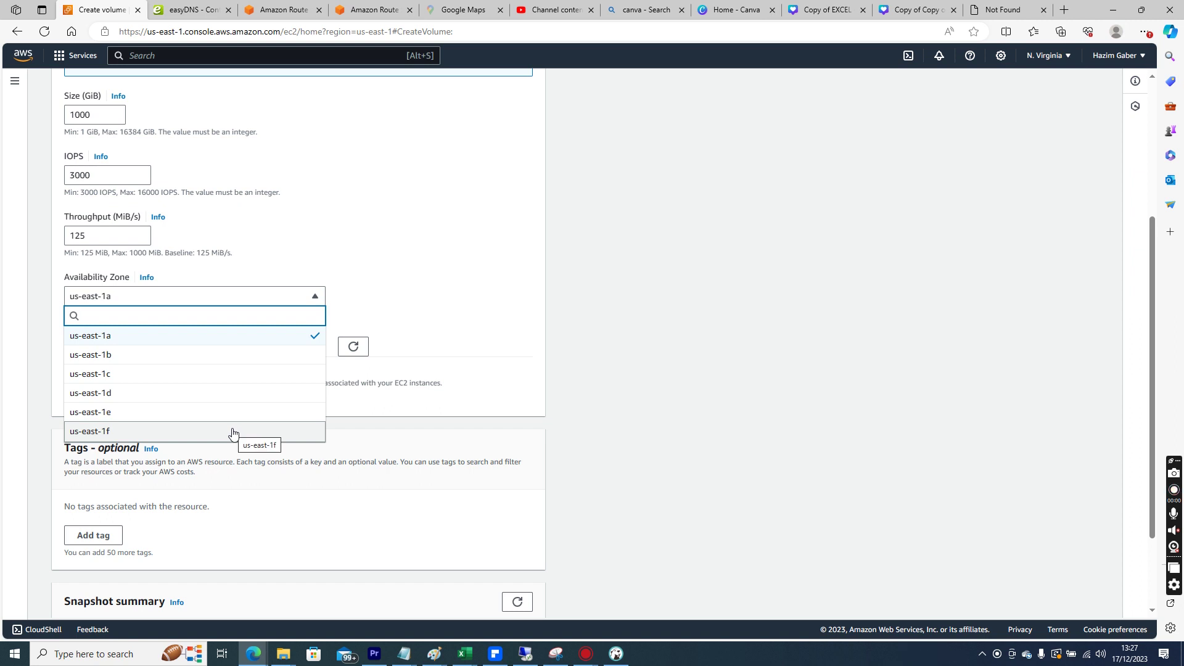
{"action": "key", "text": "Escape"}
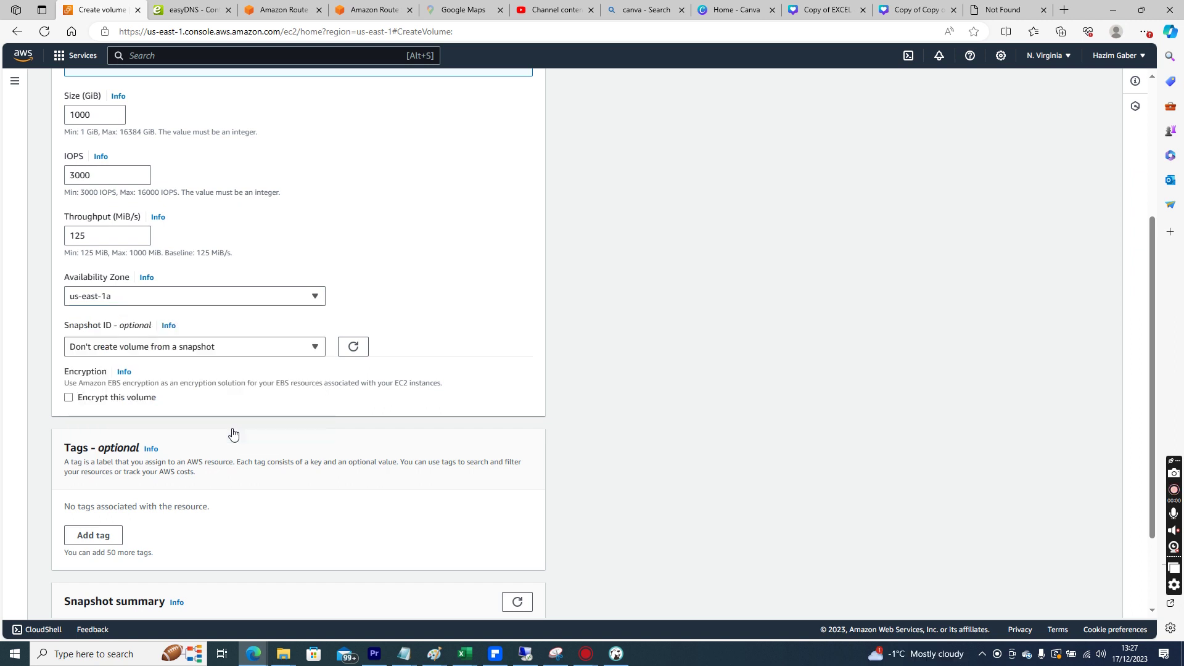
{"action": "left_click", "coordinate": [221, 296]}
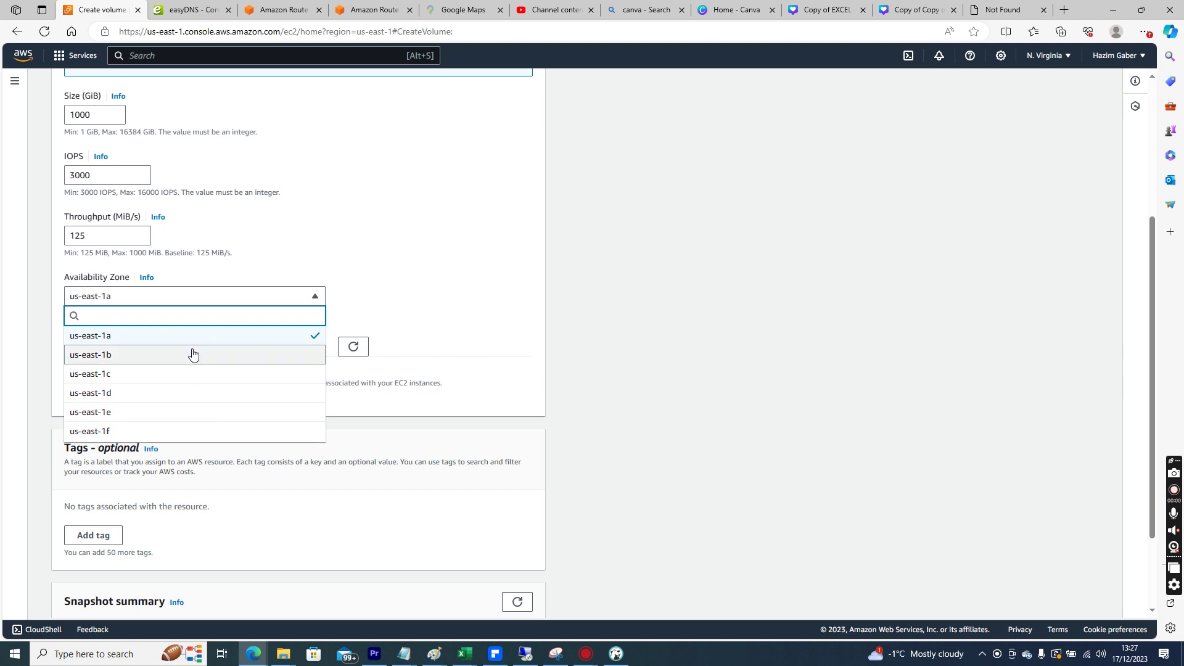
{"action": "left_click", "coordinate": [542, 339]}
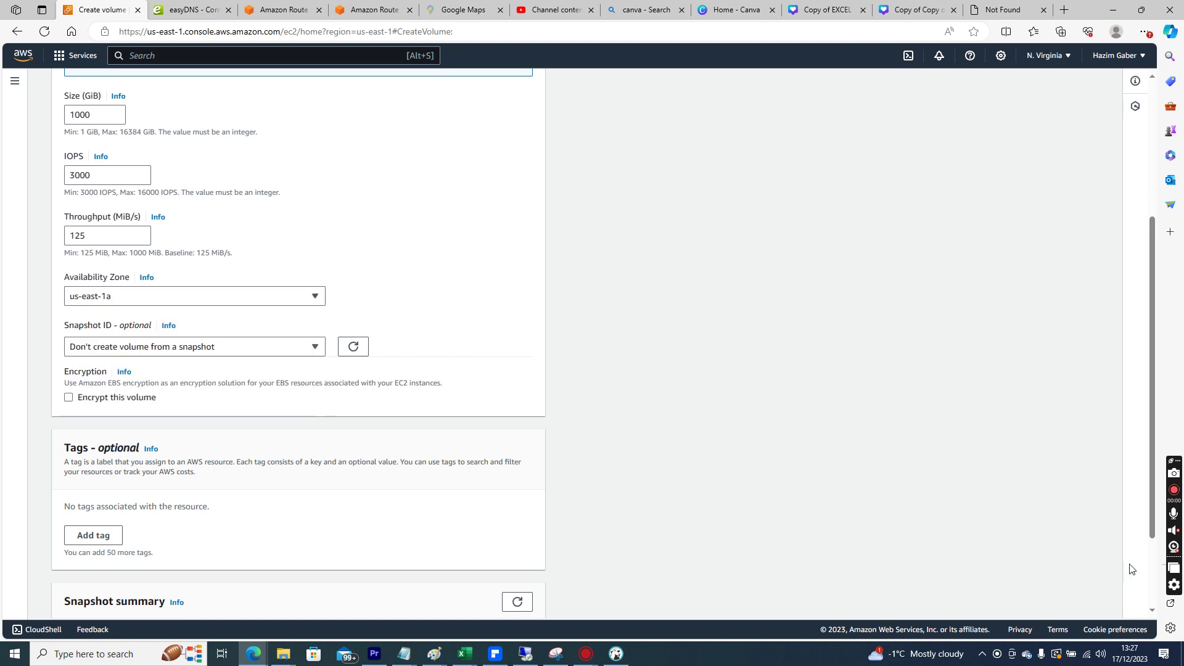
Create the 1000 GiB gp3 volume in us-east-1a and select it in the volumes list to show its details.
{"action": "scroll", "coordinate": [834, 534], "scroll_direction": "down", "scroll_amount": 2}
{"action": "left_click", "coordinate": [486, 597]}
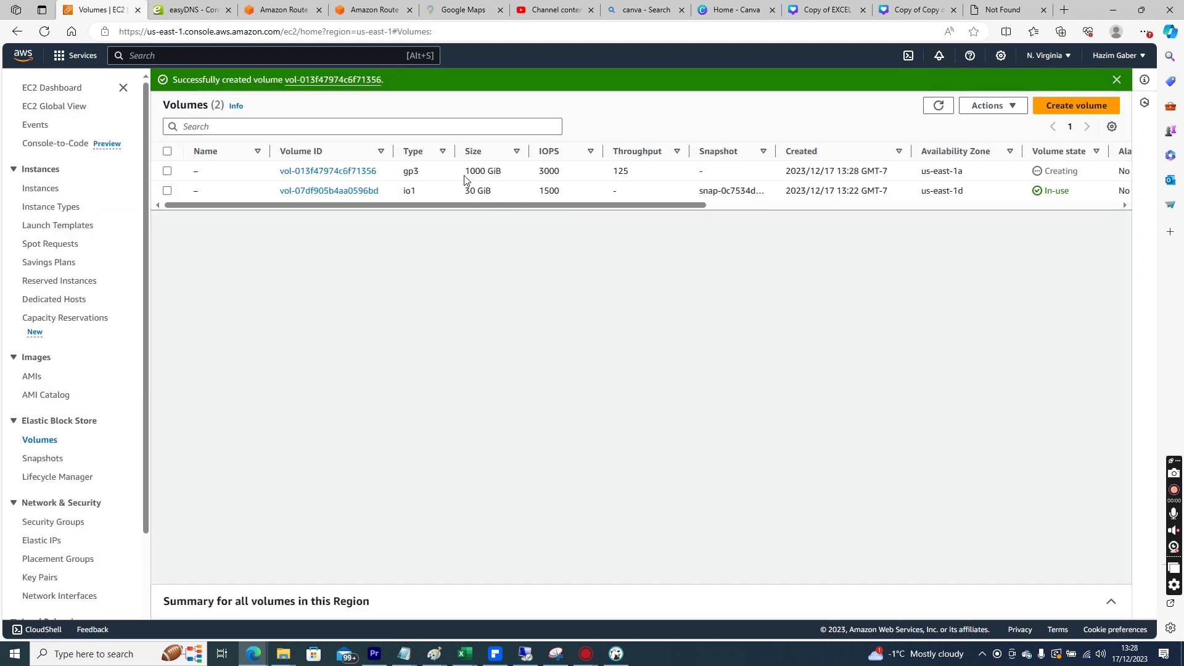
{"action": "left_click", "coordinate": [440, 175]}
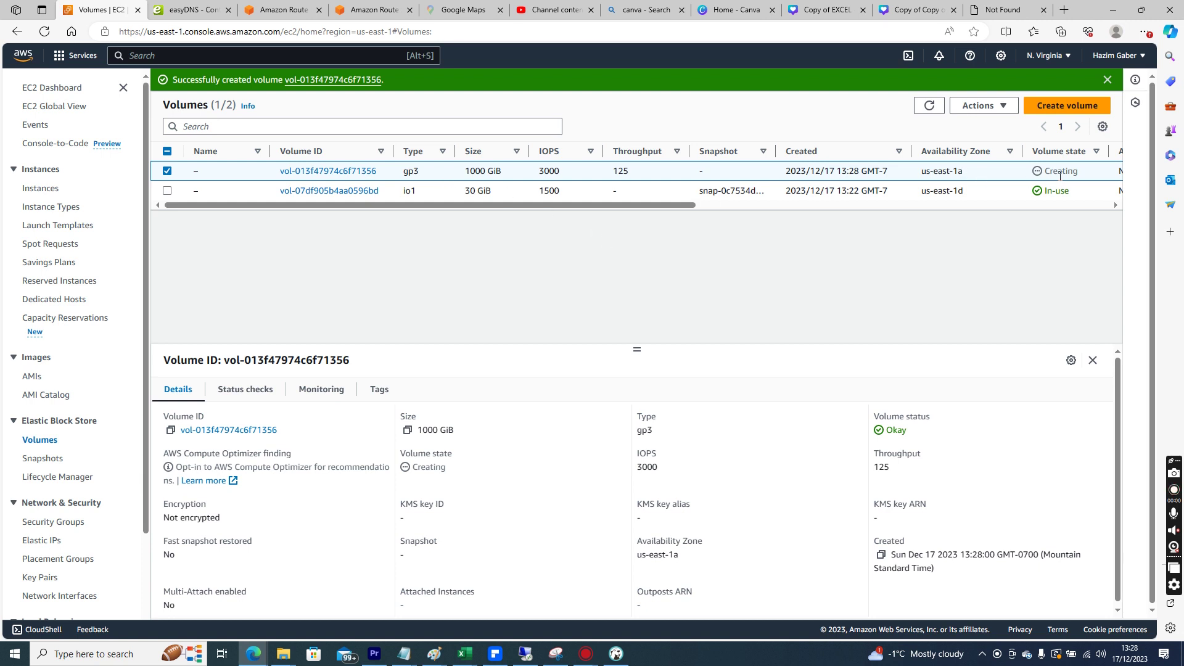
Widen the Attached Instances column in the volumes list and check the new volume's actions for attaching it to an instance.
{"action": "left_click", "coordinate": [1022, 205]}
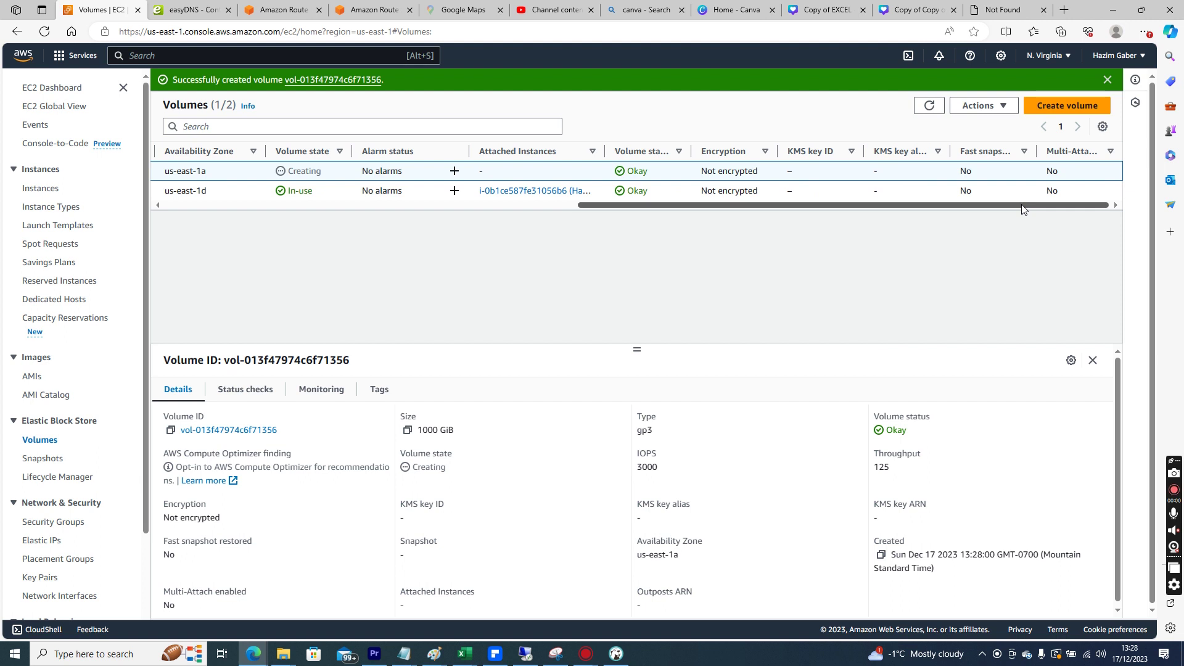
{"action": "left_click_drag", "start_coordinate": [1019, 208], "coordinate": [902, 208]}
{"action": "left_click_drag", "start_coordinate": [808, 155], "coordinate": [888, 158]}
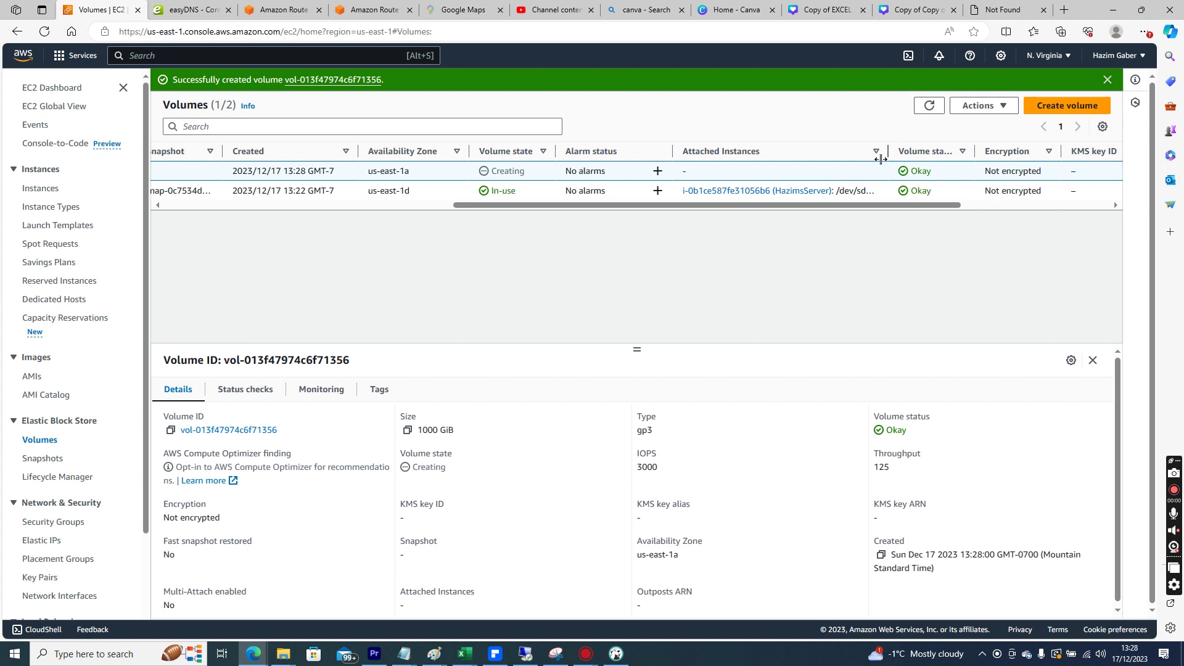
{"action": "right_click", "coordinate": [790, 168]}
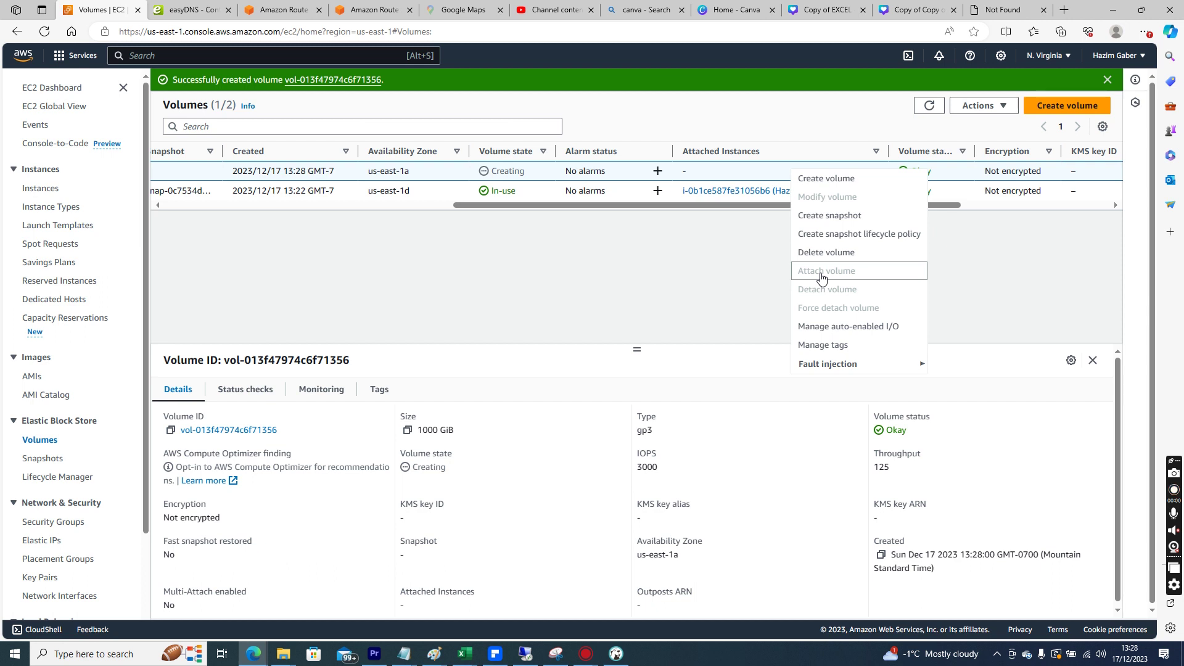
Go to the instances list, open the running Windows server's summary, and copy its public IPv4 address.
{"action": "left_click", "coordinate": [53, 189]}
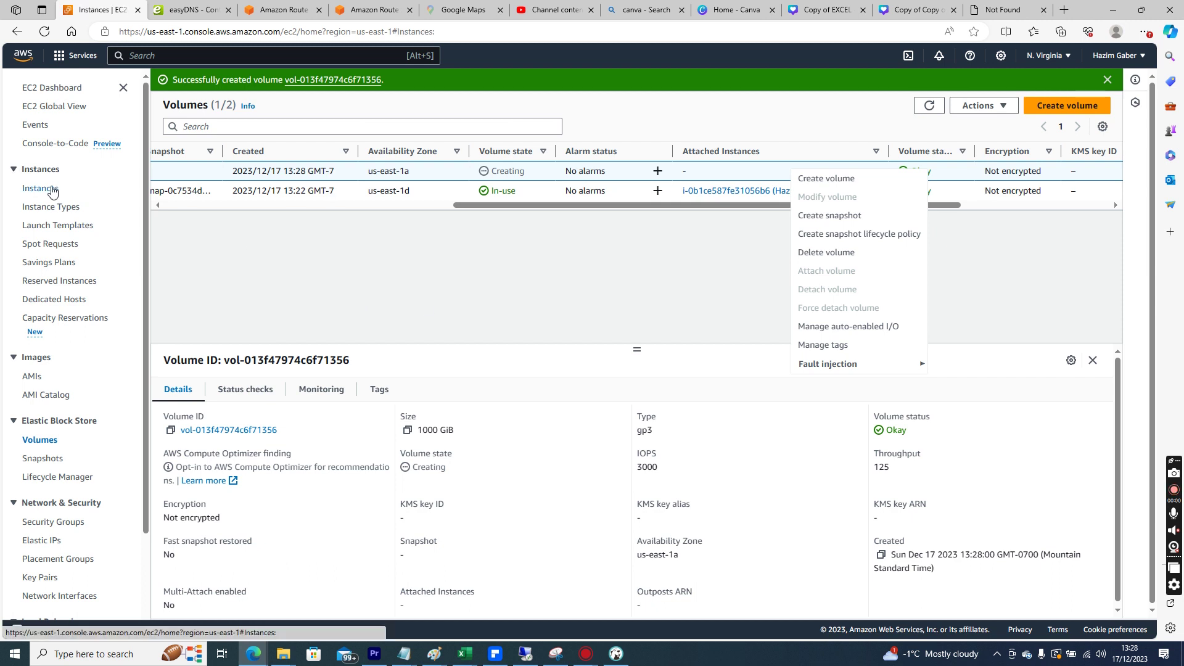
{"action": "left_click", "coordinate": [323, 153]}
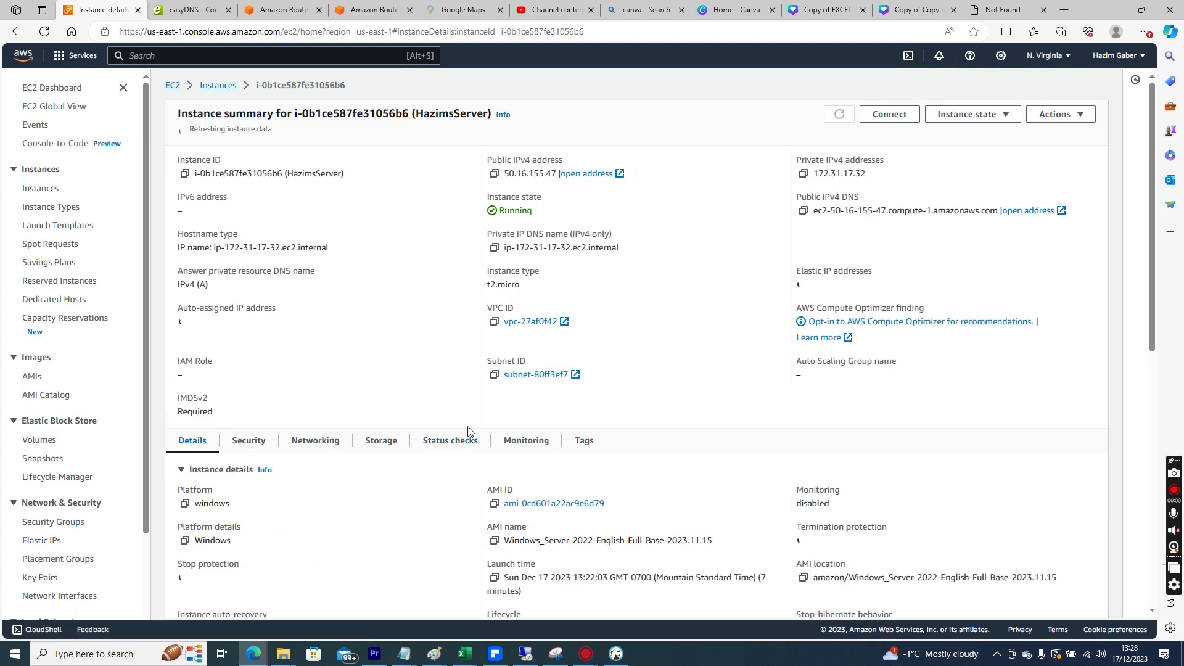
{"action": "left_click_drag", "start_coordinate": [562, 169], "coordinate": [517, 176]}
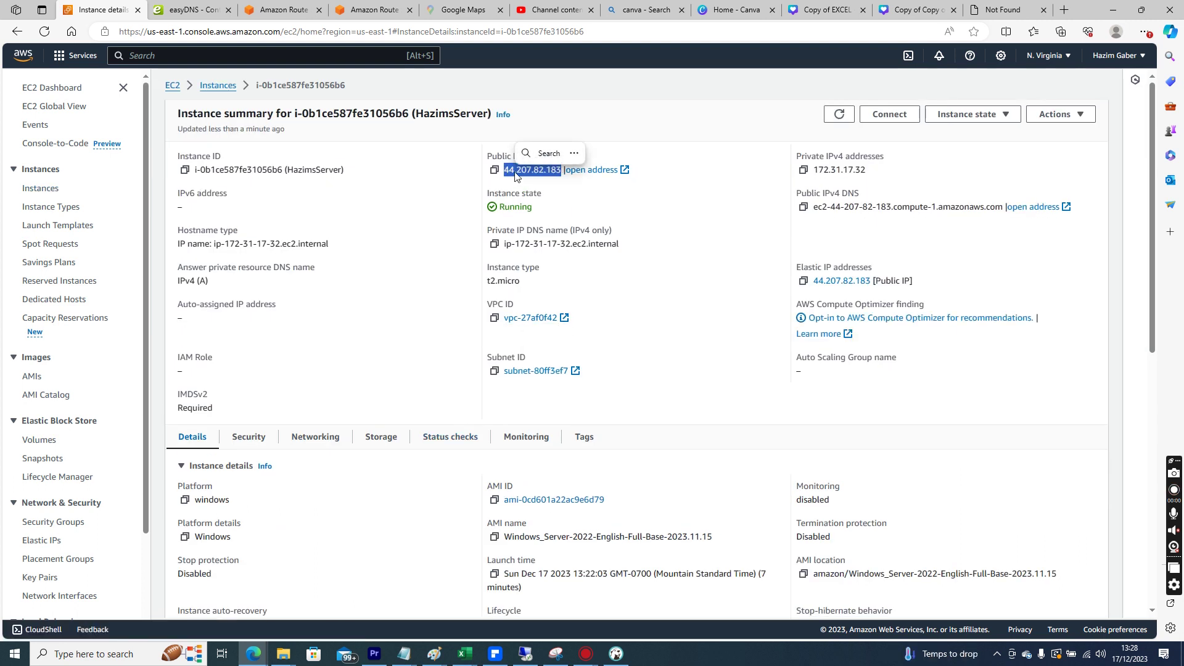
{"action": "right_click", "coordinate": [516, 177]}
{"action": "left_click", "coordinate": [530, 182]}
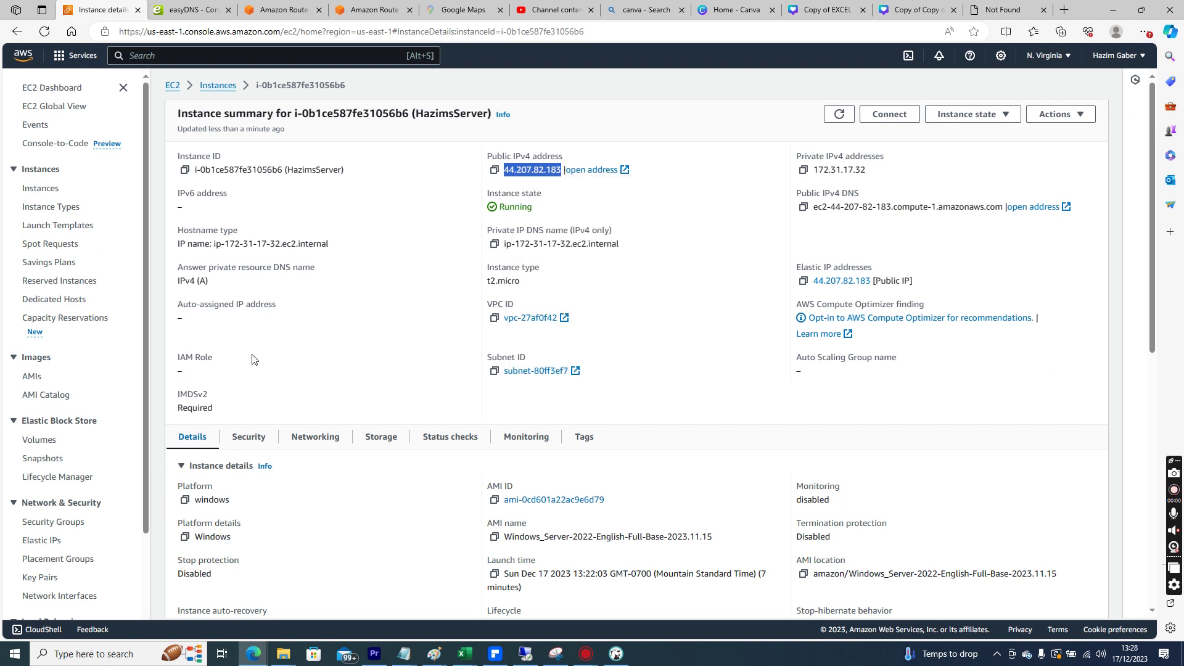
{"action": "left_click", "coordinate": [15, 653]}
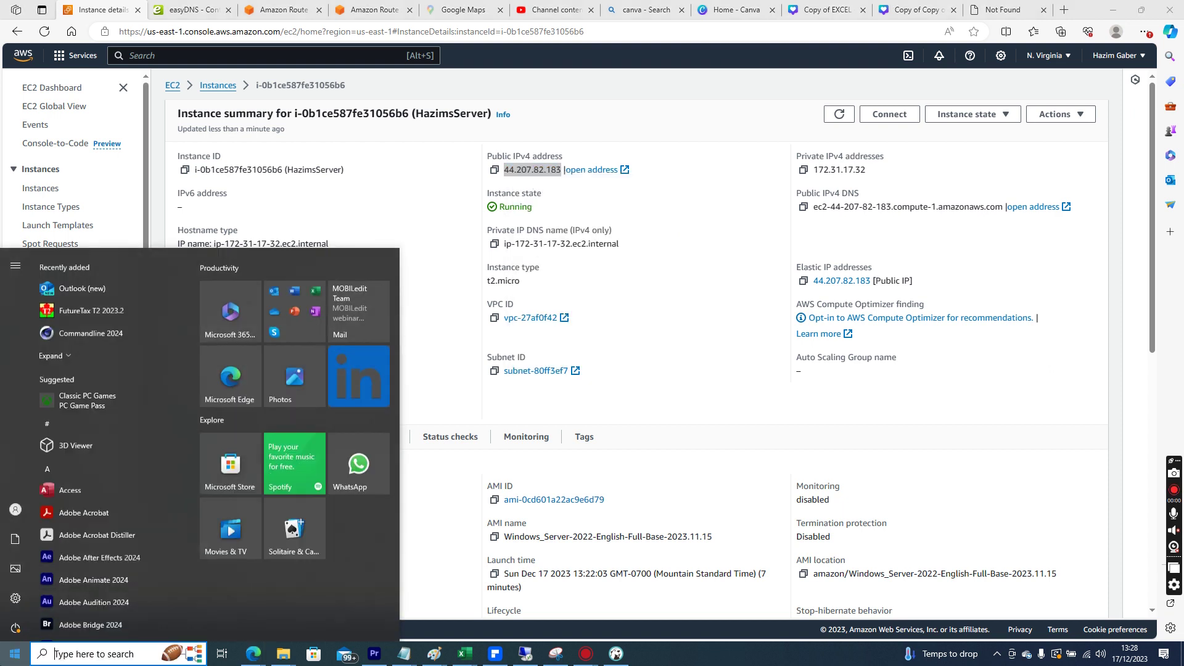
{"action": "type", "text": "rem"}
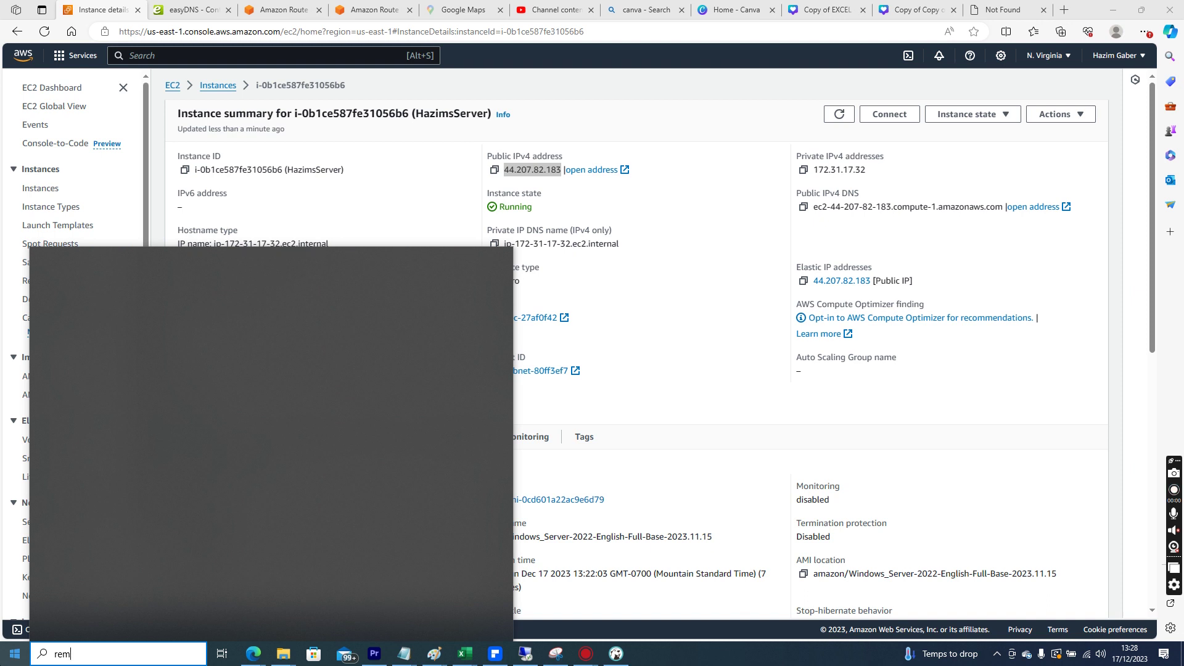
{"action": "type", "text": "ote"}
{"action": "key", "text": "Escape"}
Find Remote Desktop Connection among the local computer's Windows Accessories and open it.
{"action": "left_click", "coordinate": [15, 654]}
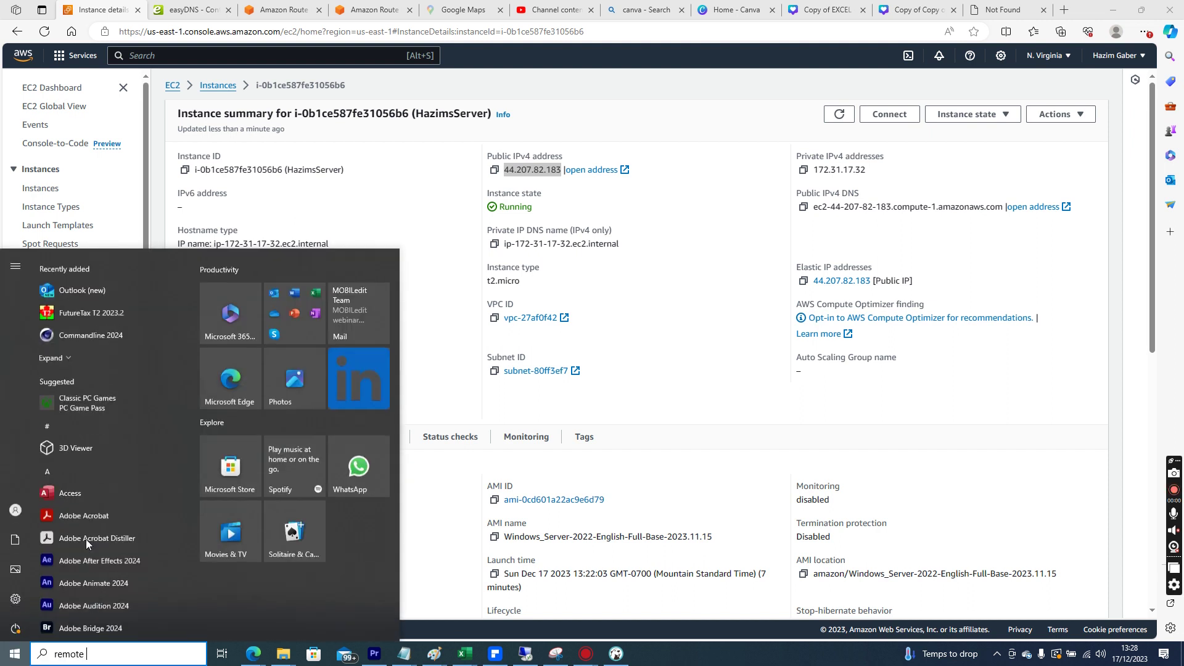
{"action": "scroll", "coordinate": [194, 454], "scroll_direction": "down", "scroll_amount": 10}
{"action": "scroll", "coordinate": [194, 454], "scroll_direction": "down", "scroll_amount": 5}
{"action": "left_click_drag", "start_coordinate": [193, 454], "coordinate": [192, 624]}
{"action": "left_click", "coordinate": [139, 467]}
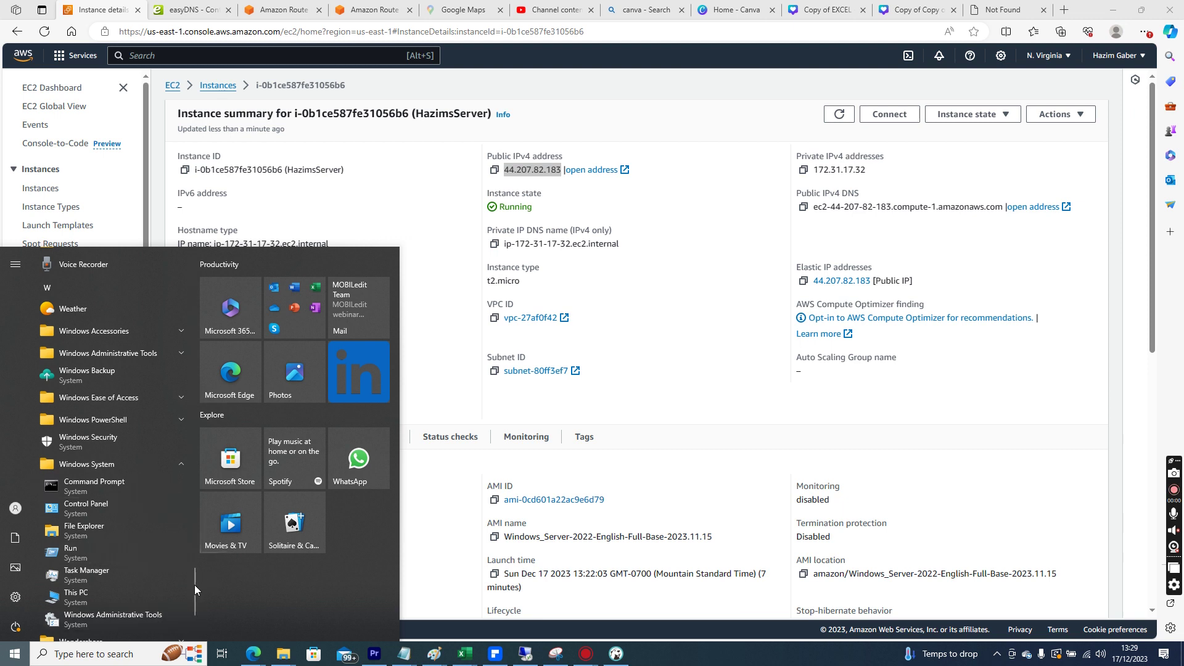
{"action": "left_click", "coordinate": [158, 351]}
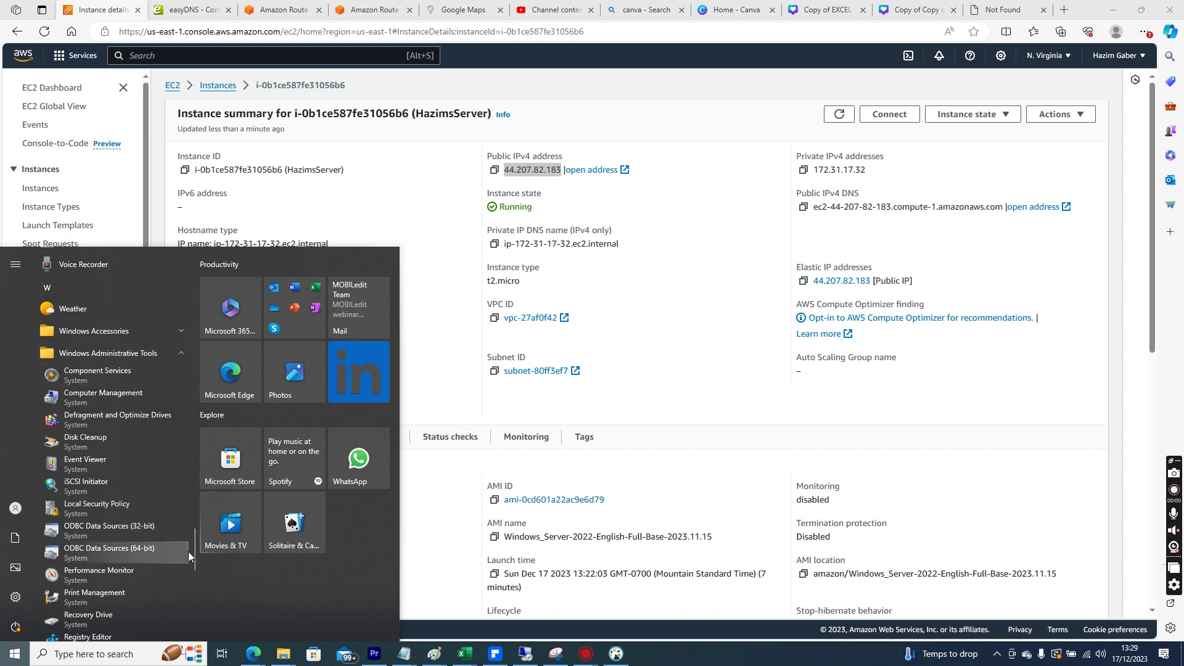
{"action": "mouse_move", "coordinate": [194, 557]}
{"action": "left_mouse_down"}
{"action": "mouse_move", "coordinate": [194, 574]}
{"action": "mouse_move", "coordinate": [194, 557]}
{"action": "left_mouse_up"}
{"action": "left_click", "coordinate": [162, 354]}
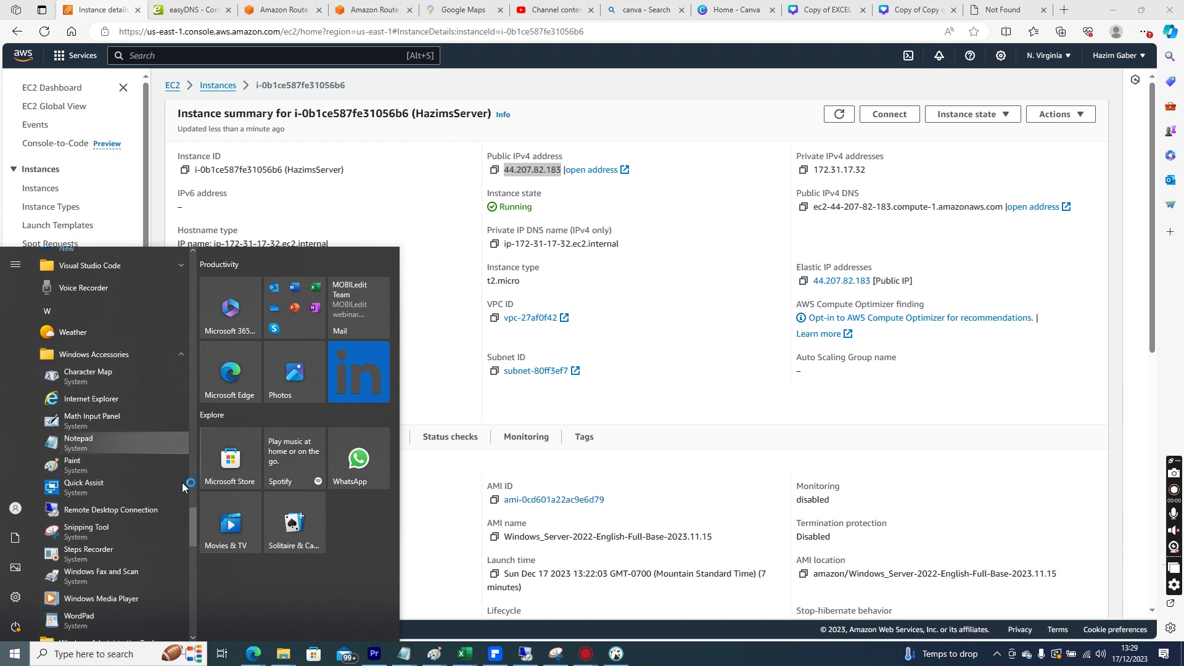
{"action": "left_click", "coordinate": [142, 510]}
Start a remote connection to 44.207.82.183 and enter administrator as the user name.
{"action": "key", "text": "ctrl+v"}
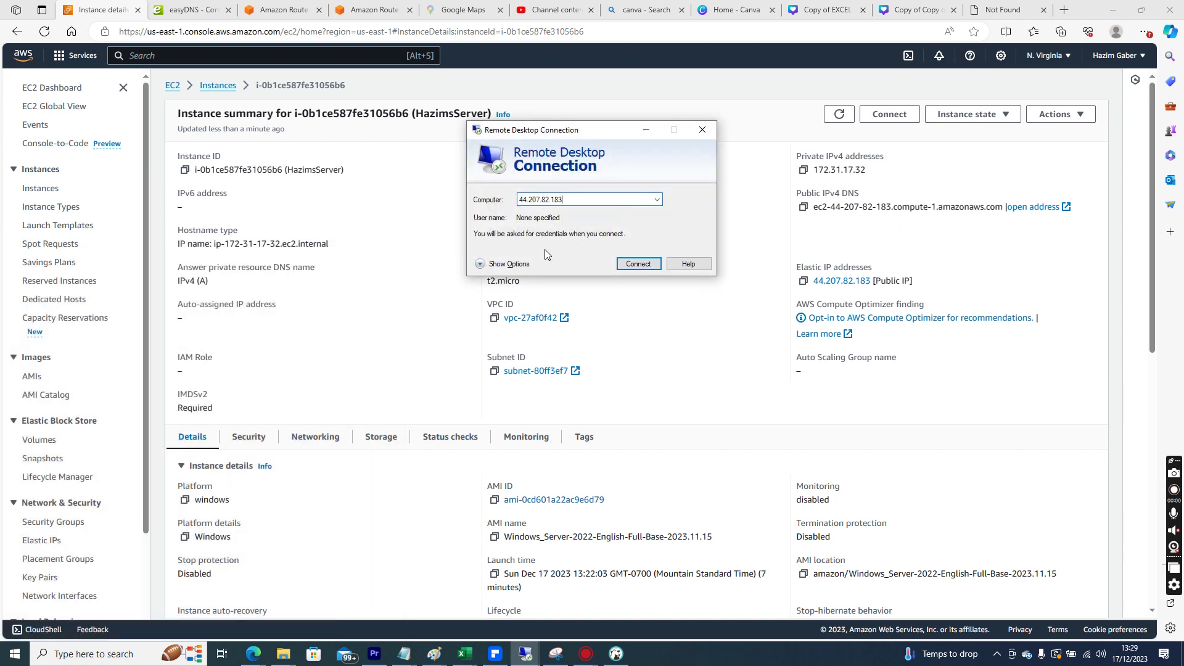
{"action": "left_click", "coordinate": [629, 265]}
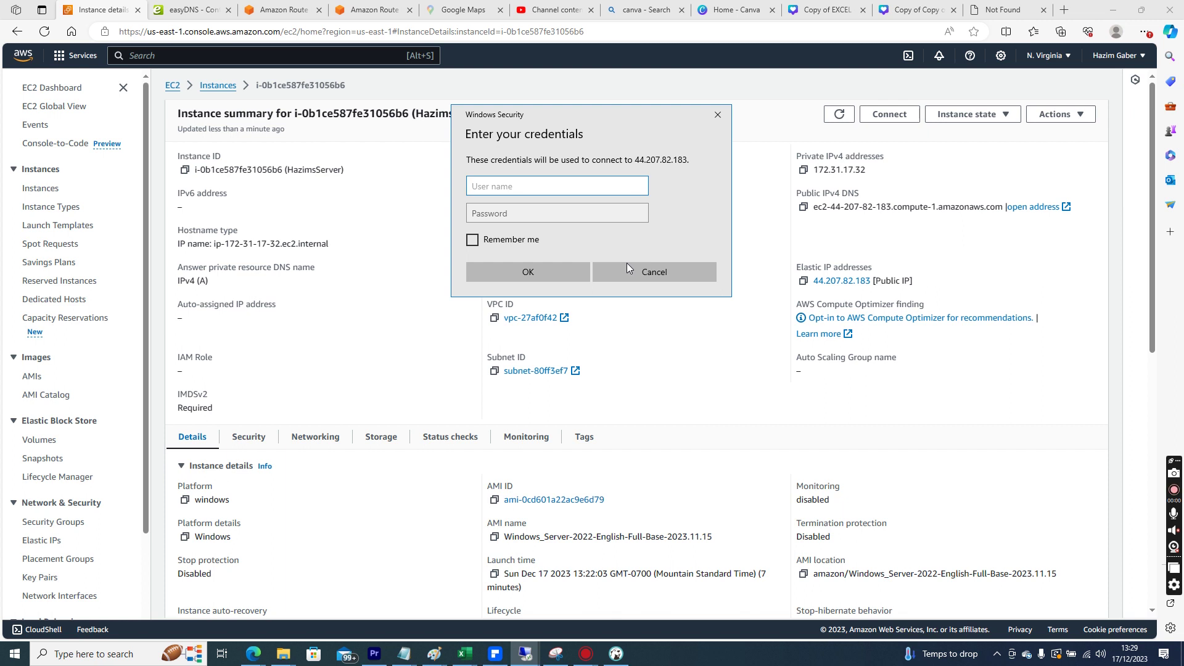
{"action": "type", "text": "administrator"}
Return to the AWS console and open the Windows password retrieval from the server's RDP client connection options.
{"action": "left_click", "coordinate": [725, 358]}
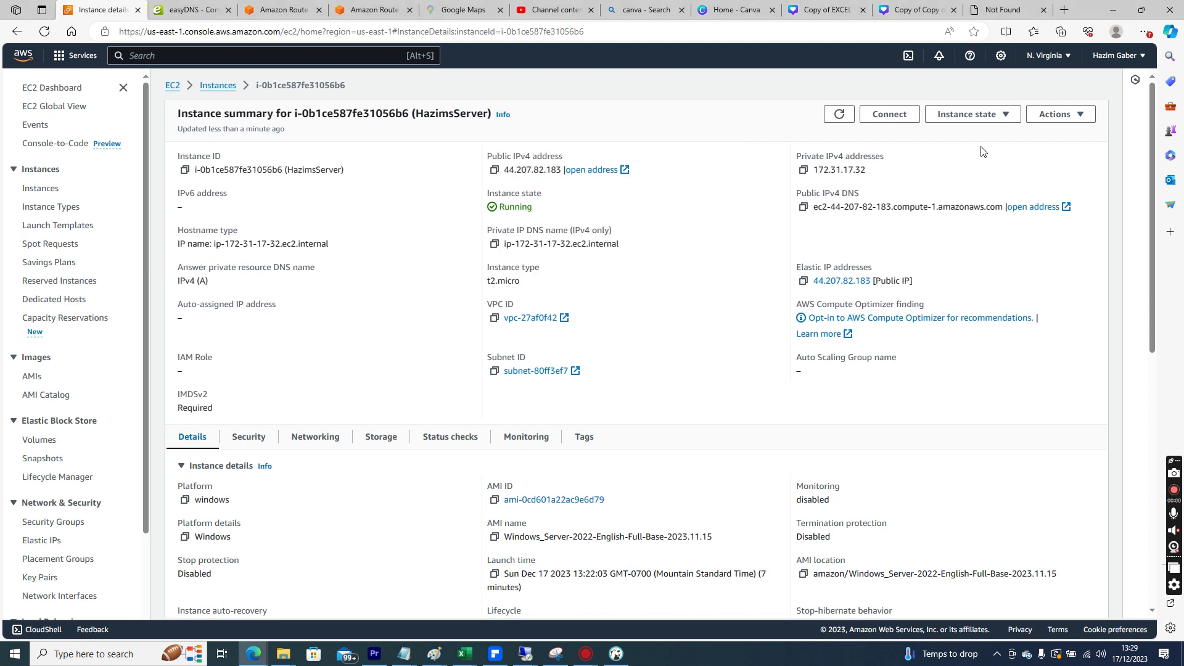
{"action": "left_click", "coordinate": [985, 122]}
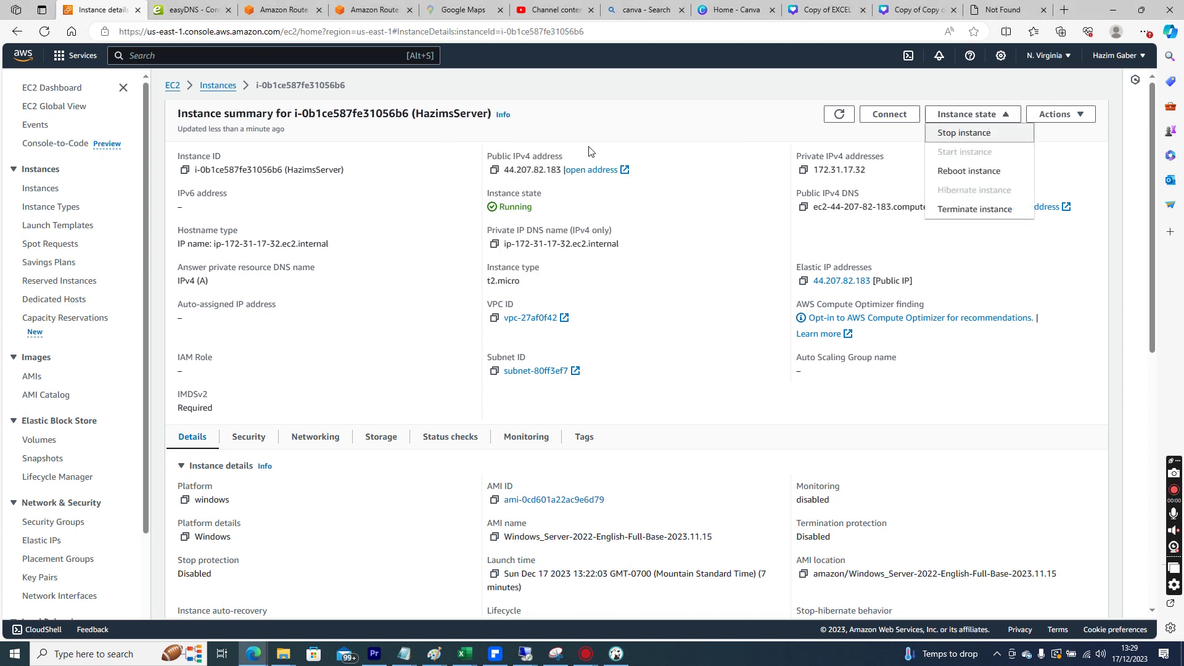
{"action": "left_click", "coordinate": [220, 87]}
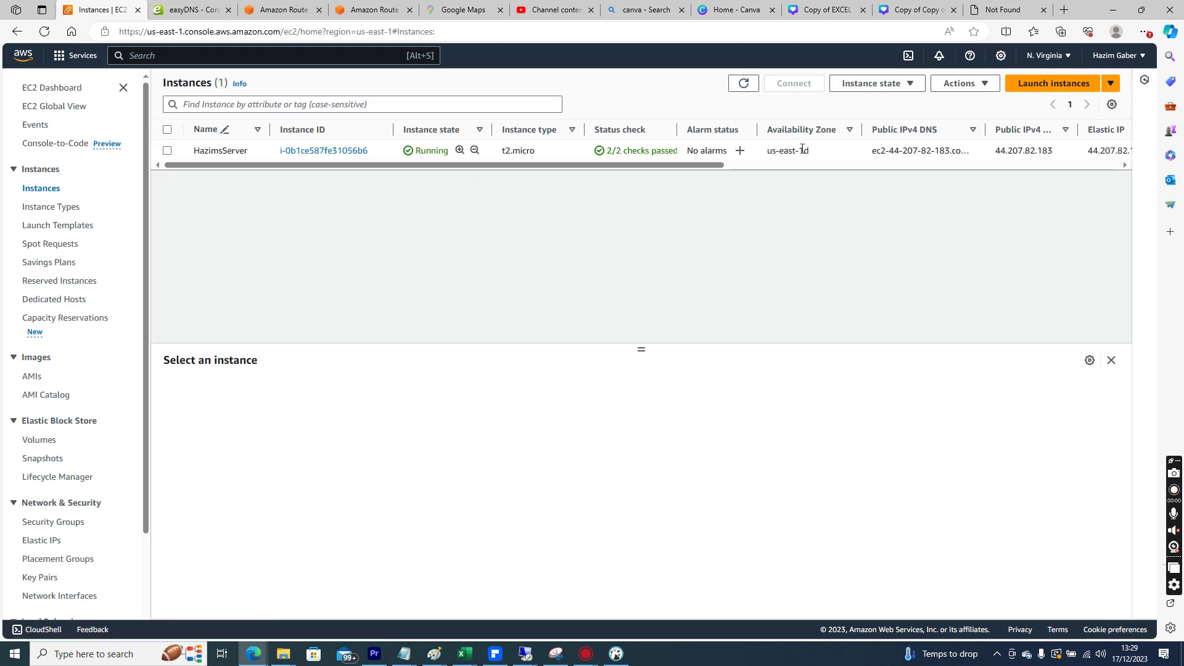
{"action": "left_click", "coordinate": [799, 148]}
{"action": "right_click", "coordinate": [801, 149]}
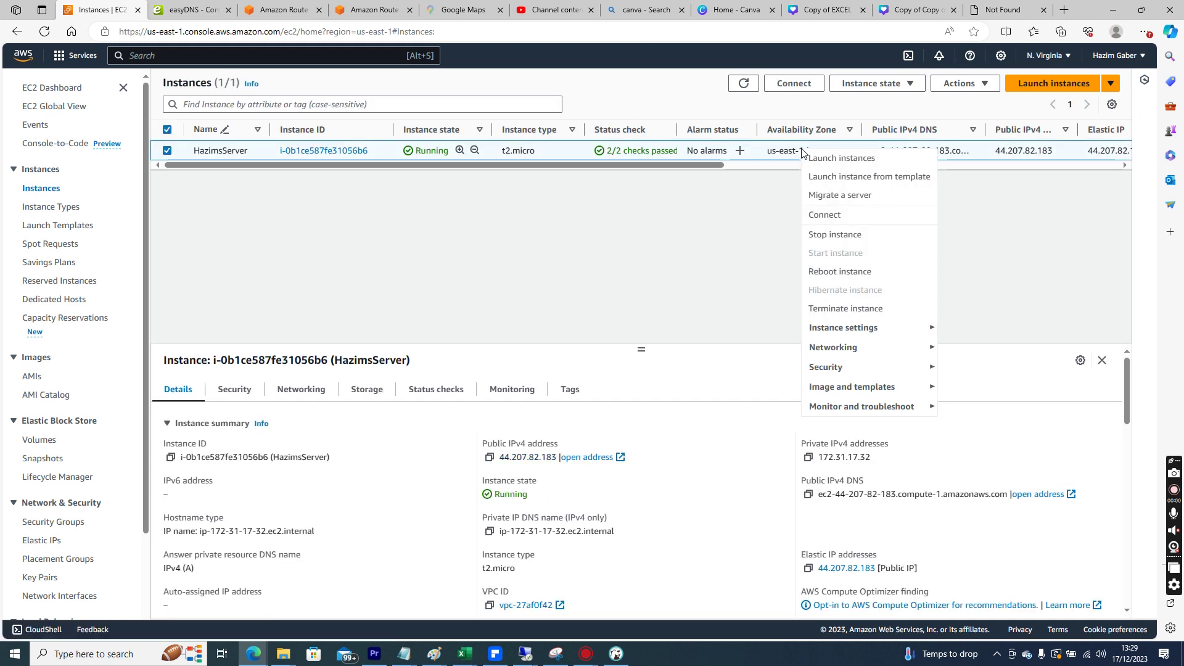
{"action": "left_click", "coordinate": [826, 216]}
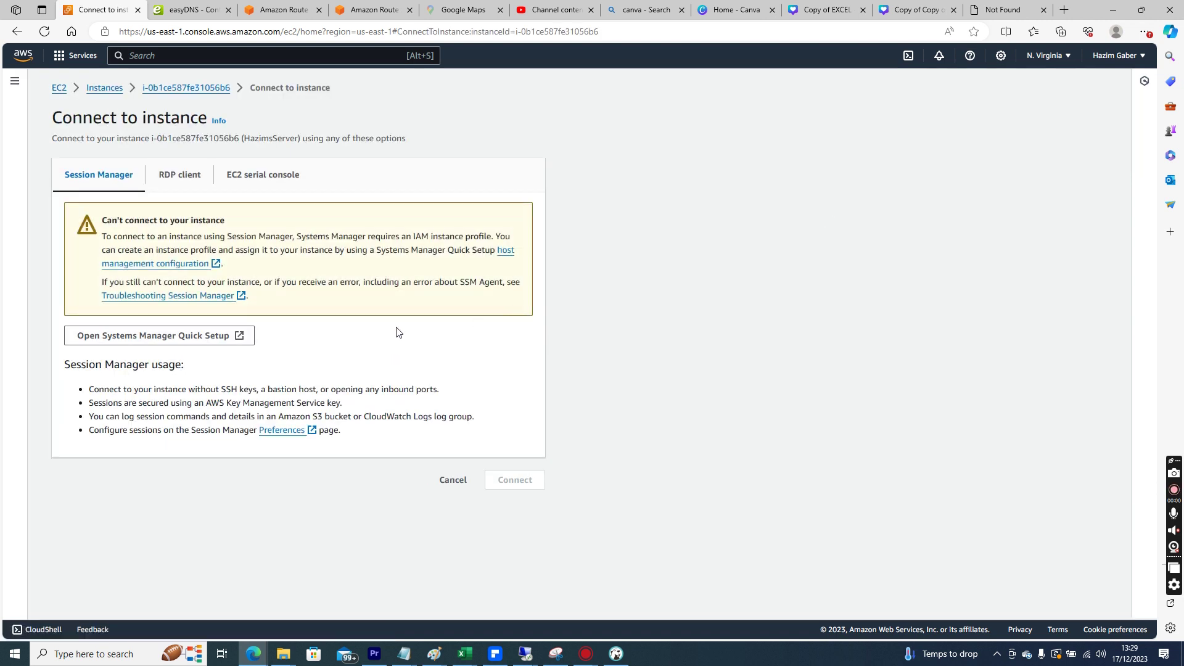
{"action": "left_click", "coordinate": [182, 180]}
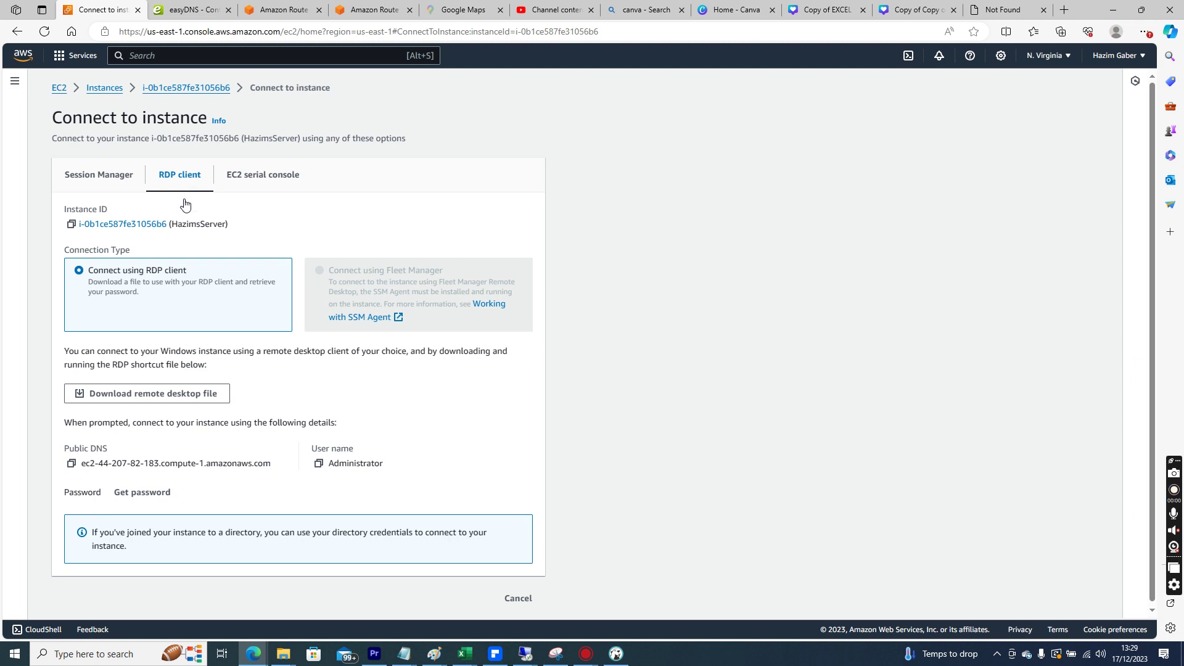
{"action": "left_click", "coordinate": [135, 493]}
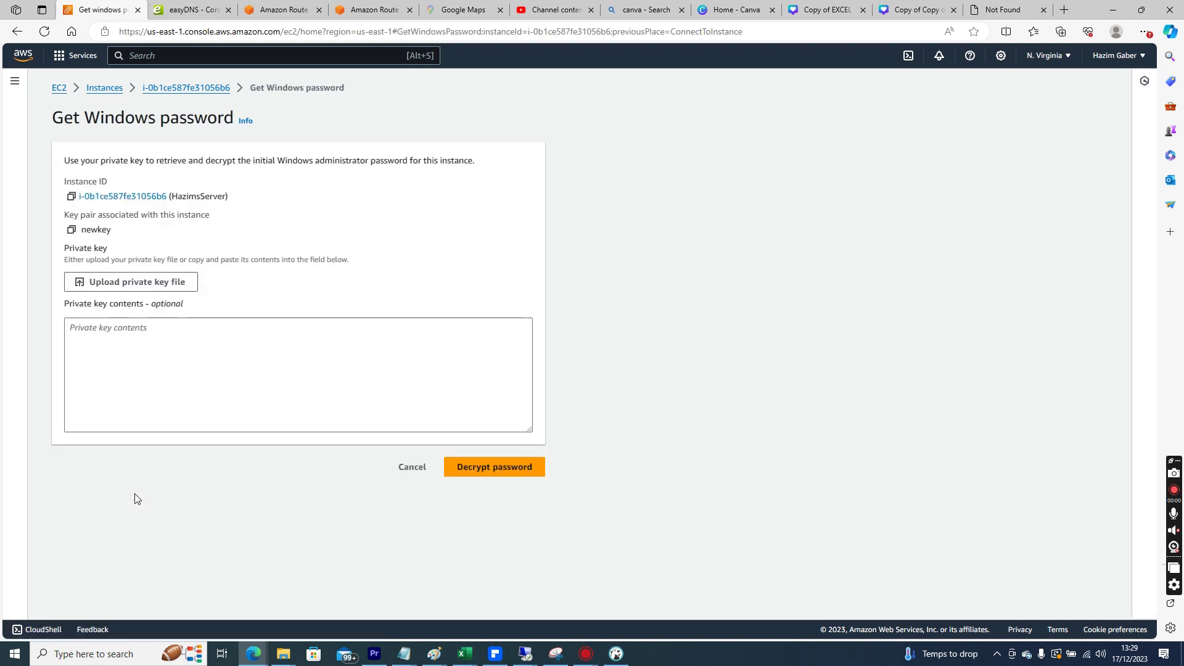
Upload the private key file newkey.pem and decrypt the Windows administrator password.
{"action": "left_click", "coordinate": [164, 290]}
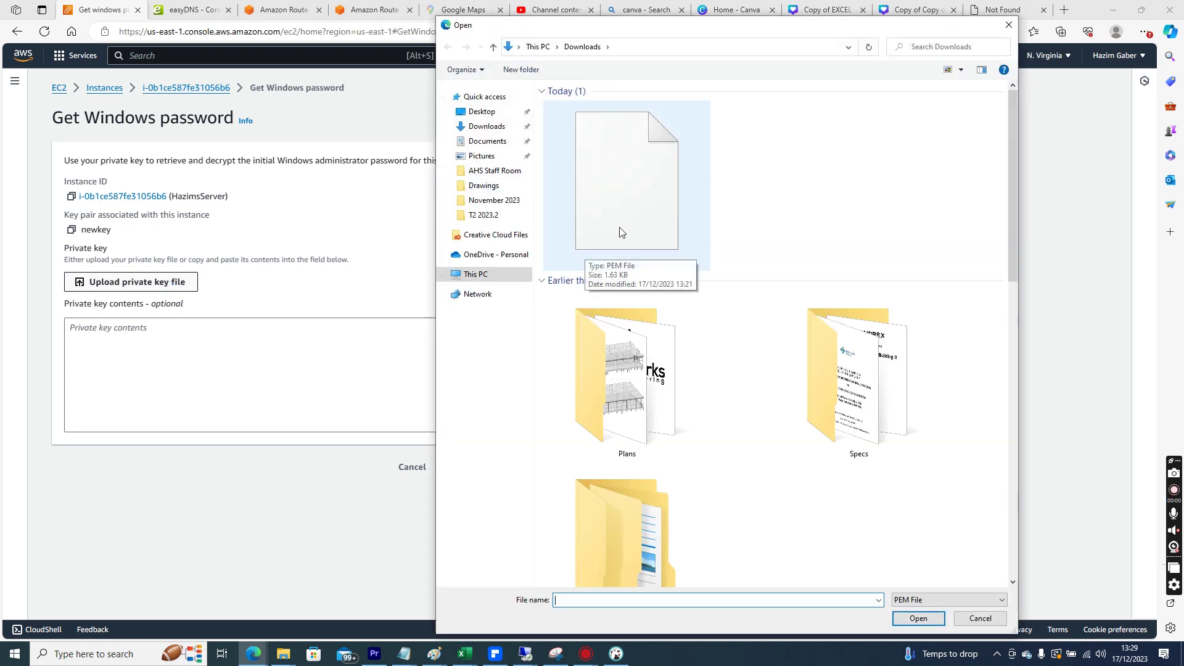
{"action": "left_click", "coordinate": [644, 204]}
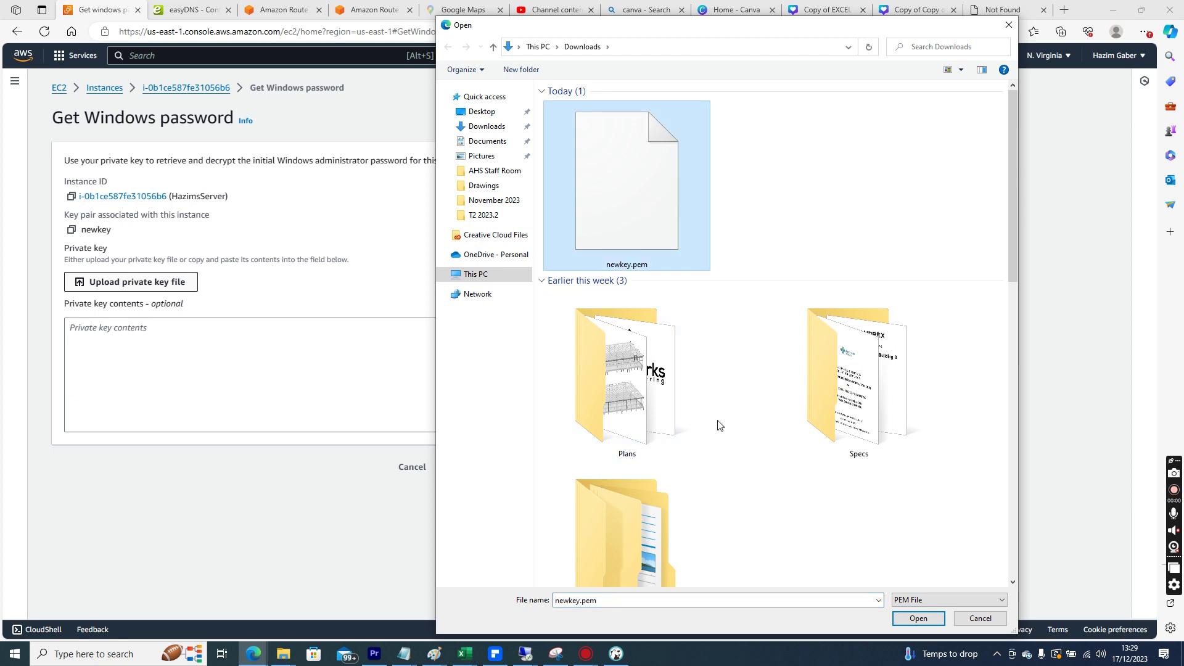
{"action": "left_click", "coordinate": [917, 618]}
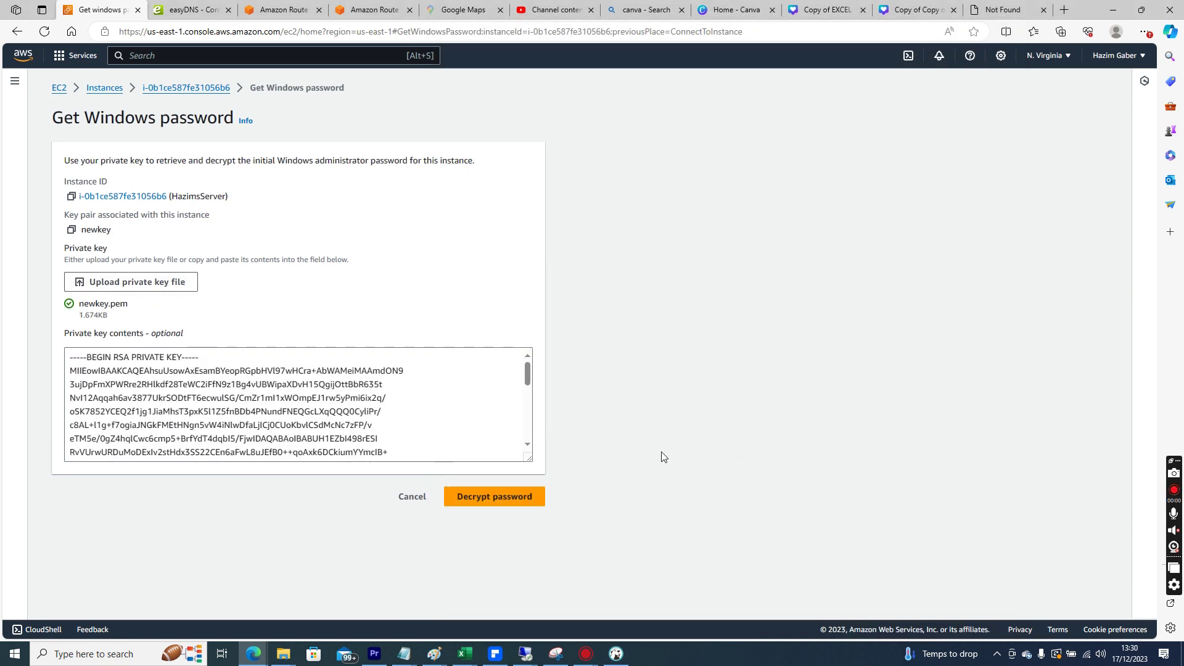
{"action": "left_click", "coordinate": [518, 500]}
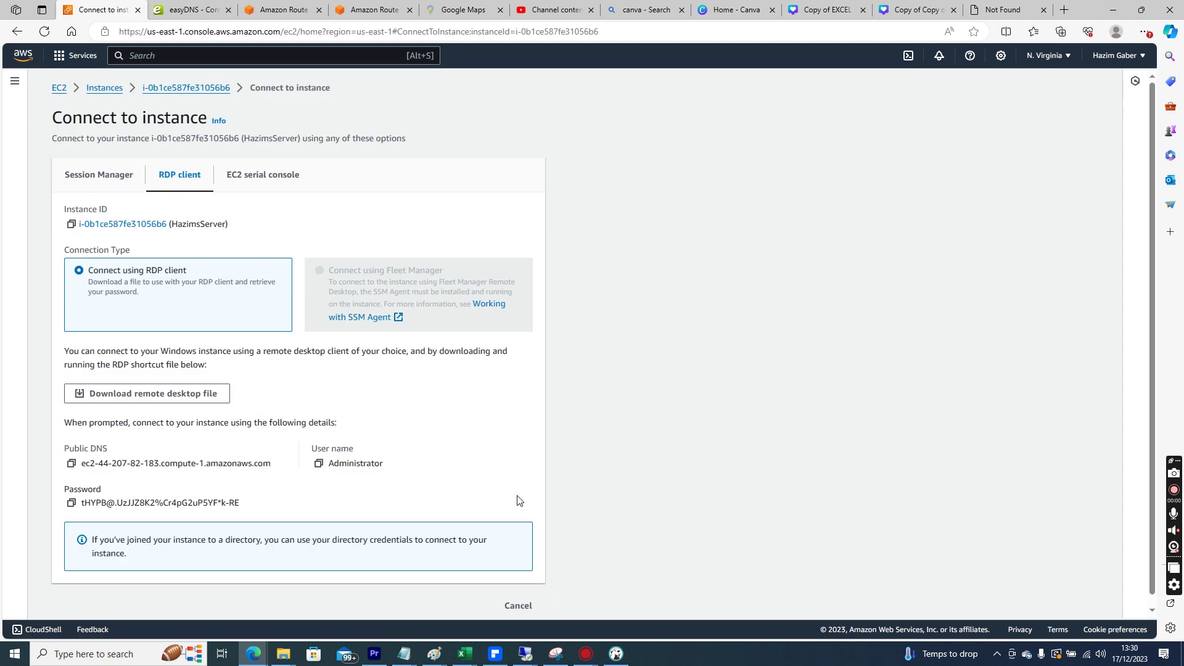
Copy the decrypted administrator password from the RDP connection details.
{"action": "left_click_drag", "start_coordinate": [253, 509], "coordinate": [83, 511]}
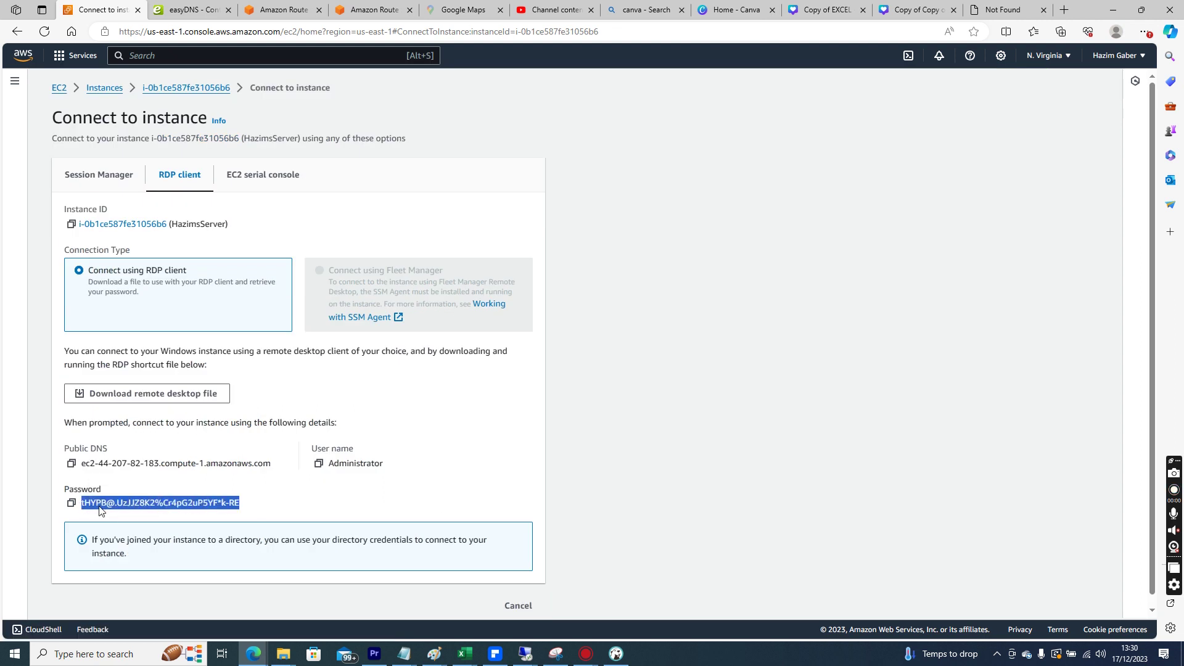
{"action": "right_click", "coordinate": [101, 511]}
{"action": "left_click", "coordinate": [181, 298]}
Switch to the pending Remote Desktop sign-in, paste the administrator password, and connect despite the untrusted certificate.
{"action": "left_click", "coordinate": [524, 654]}
{"action": "left_click", "coordinate": [597, 620]}
{"action": "key", "text": "Tab"}
{"action": "key", "text": "ctrl+v"}
{"action": "left_click", "coordinate": [530, 268]}
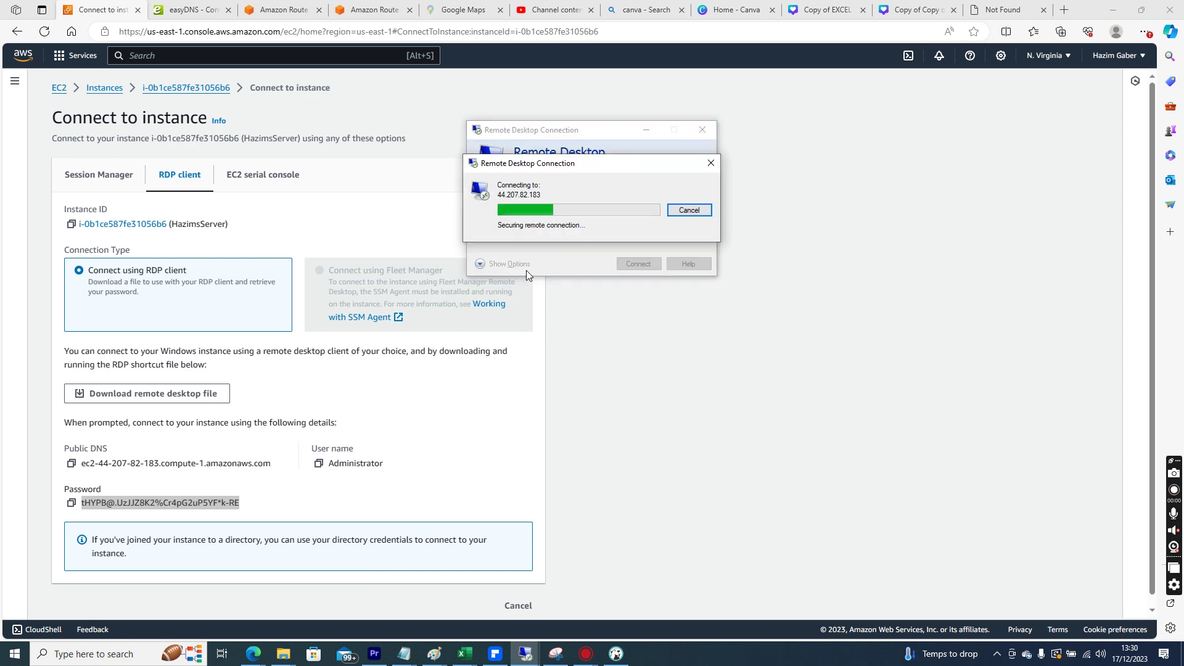
{"action": "left_click", "coordinate": [613, 307]}
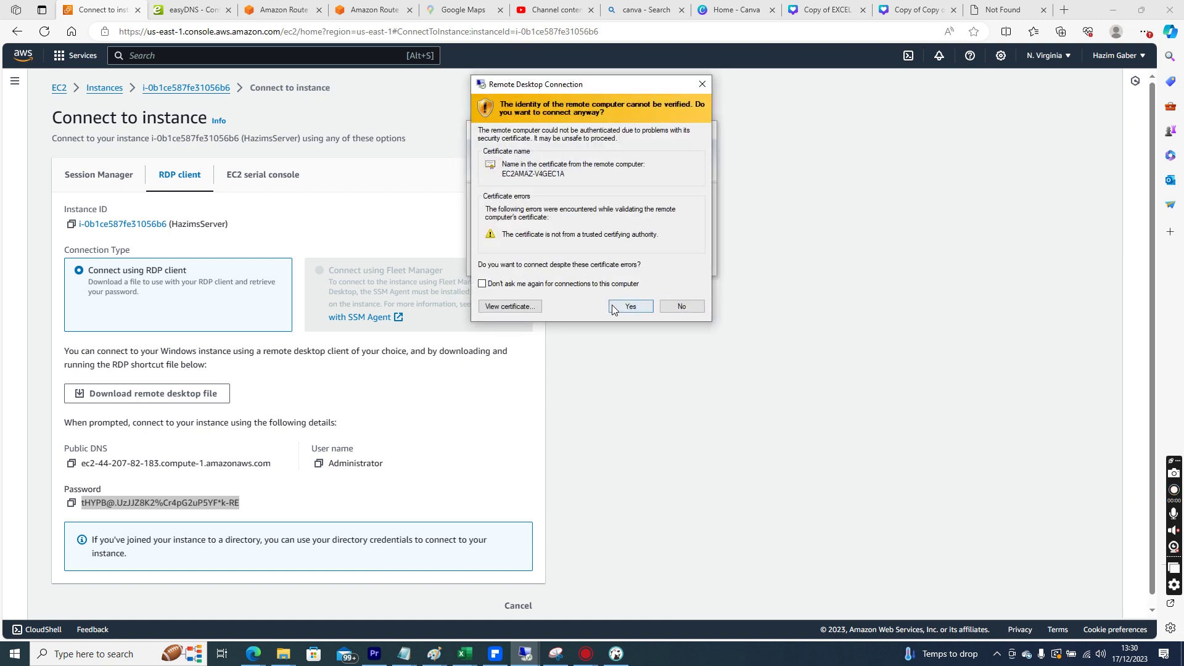
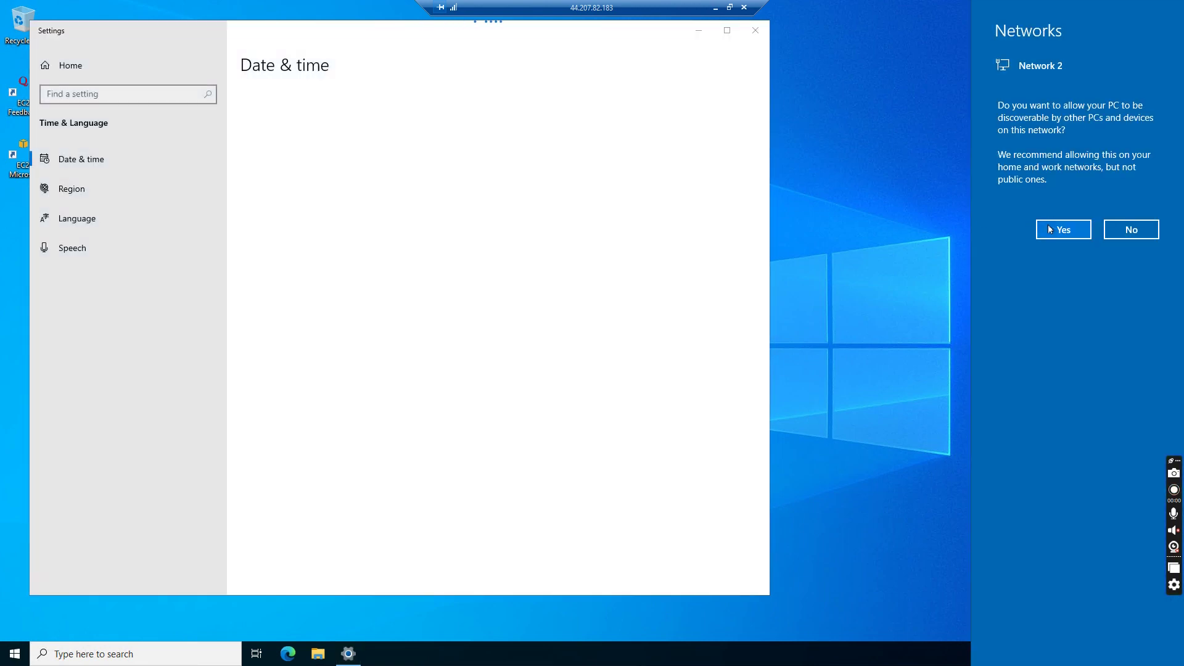
Allow the server to be discoverable on its network and close the Date & time settings.
{"action": "left_click", "coordinate": [1050, 226]}
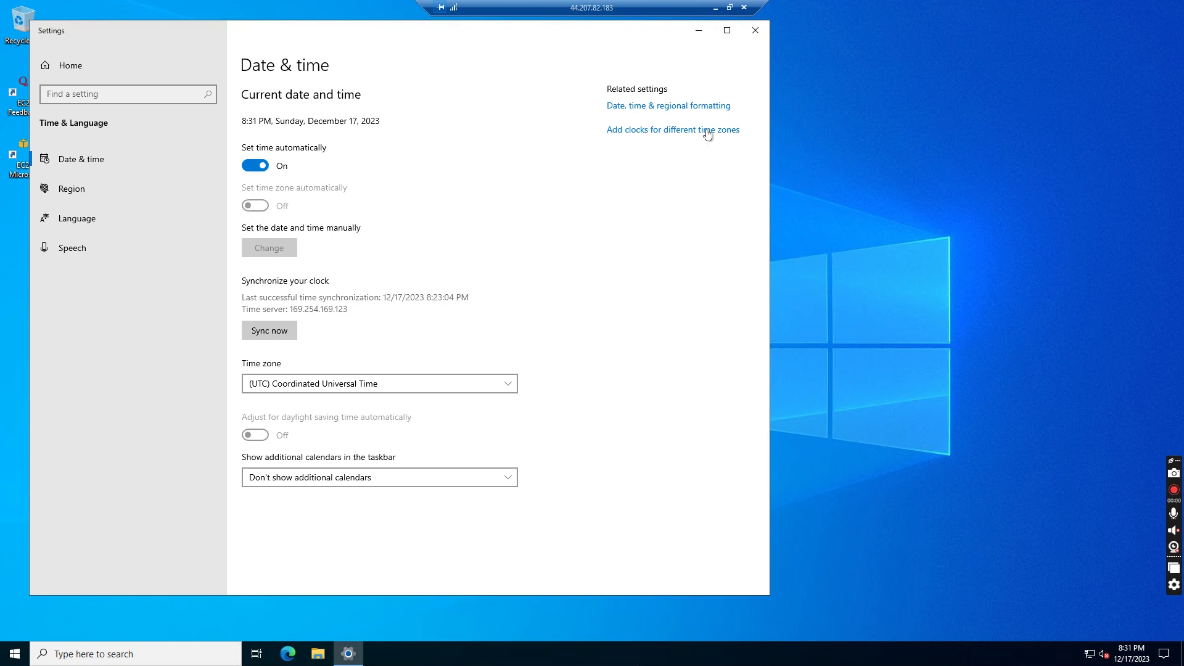
{"action": "left_click", "coordinate": [755, 31]}
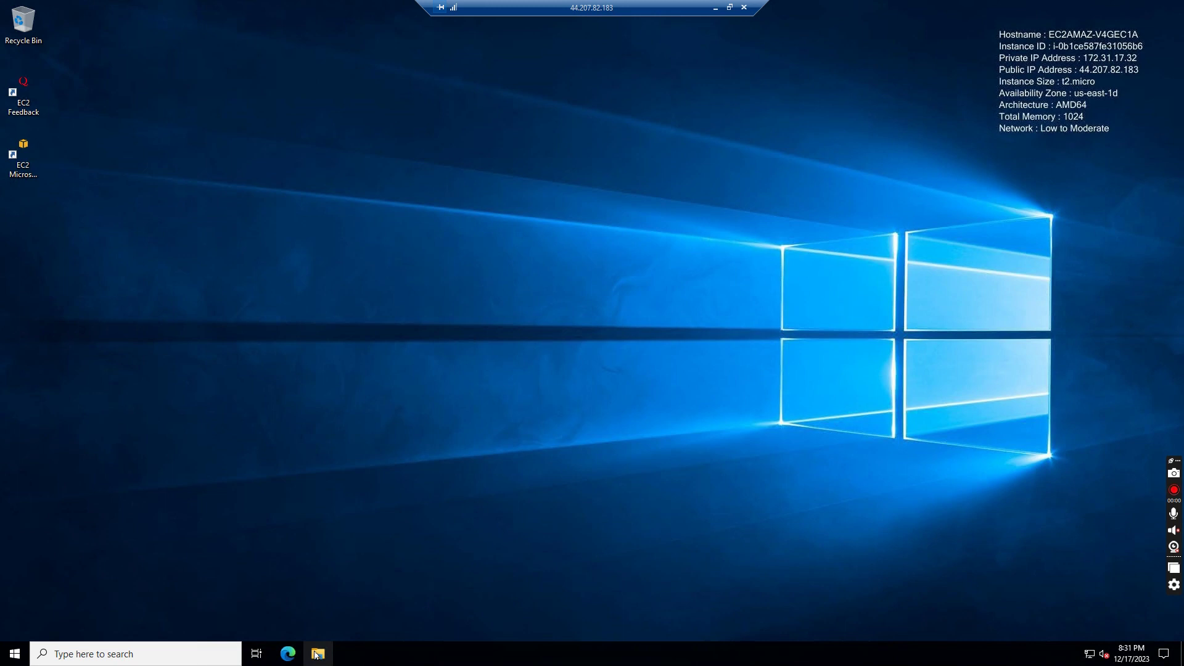
Examine the server's drives under This PC in File Explorer, and shrink the full-screen remote session to a window.
{"action": "left_click", "coordinate": [317, 654]}
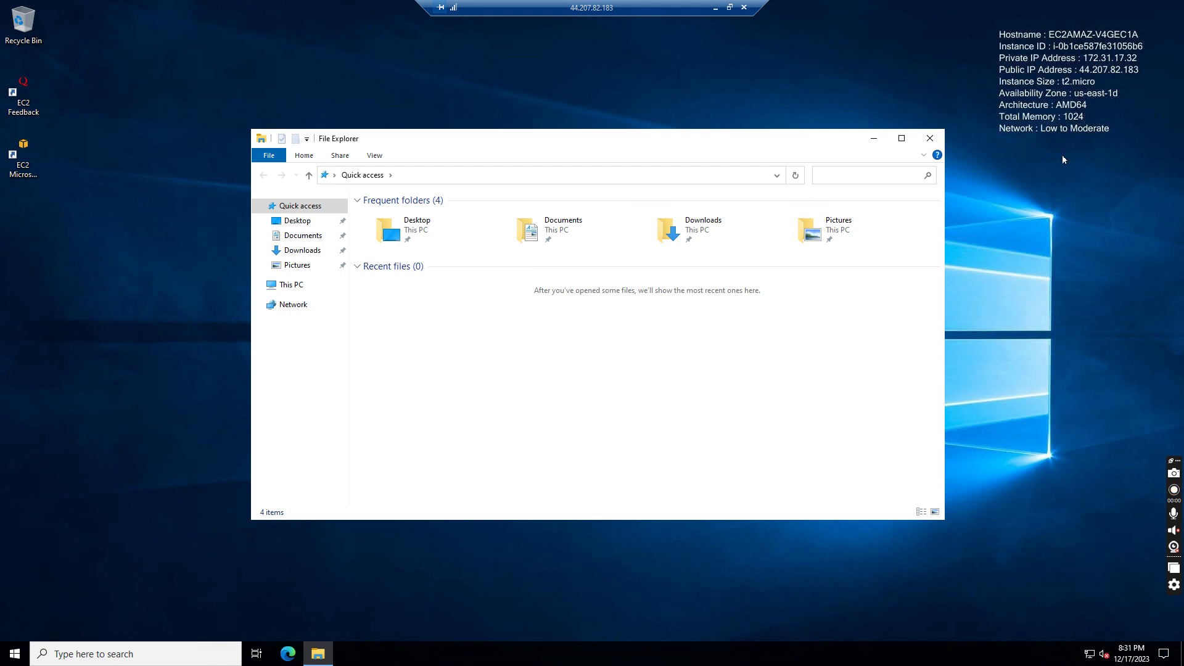
{"action": "left_click", "coordinate": [287, 288]}
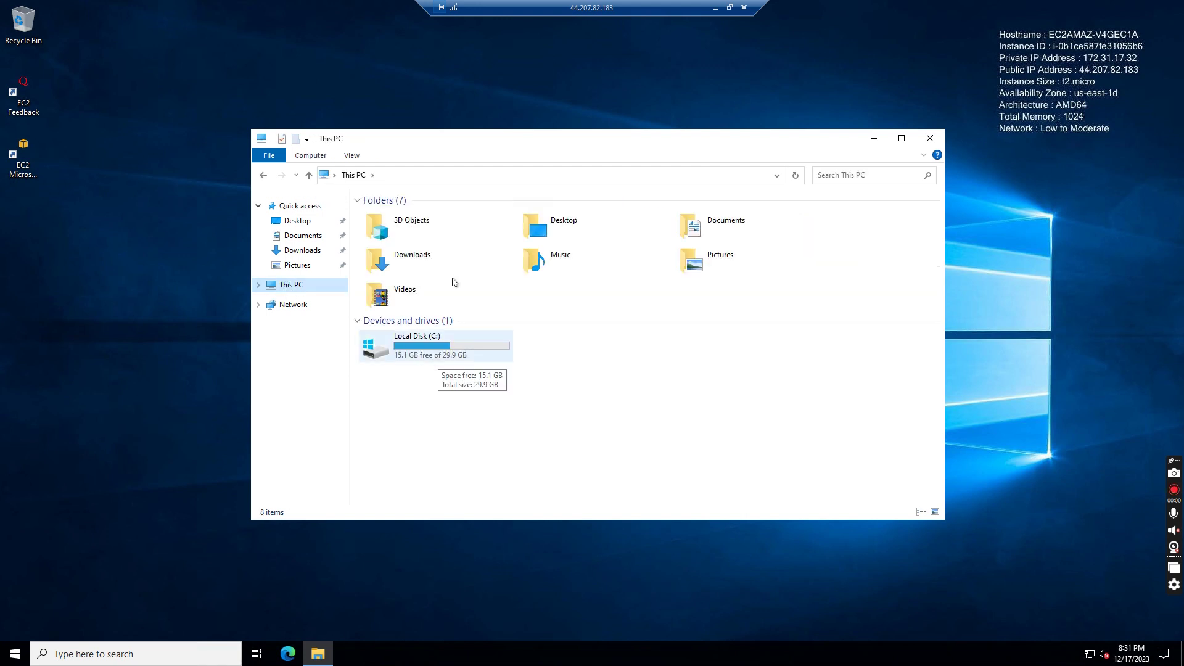
{"action": "double_click", "coordinate": [575, 8]}
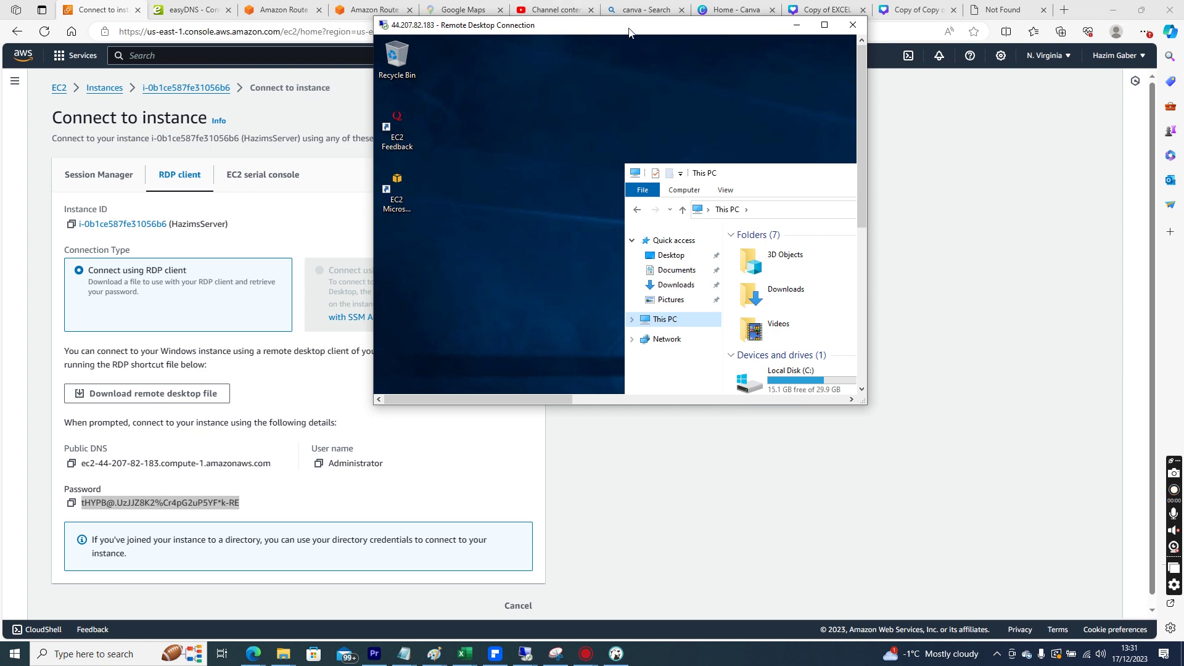
{"action": "double_click", "coordinate": [492, 27]}
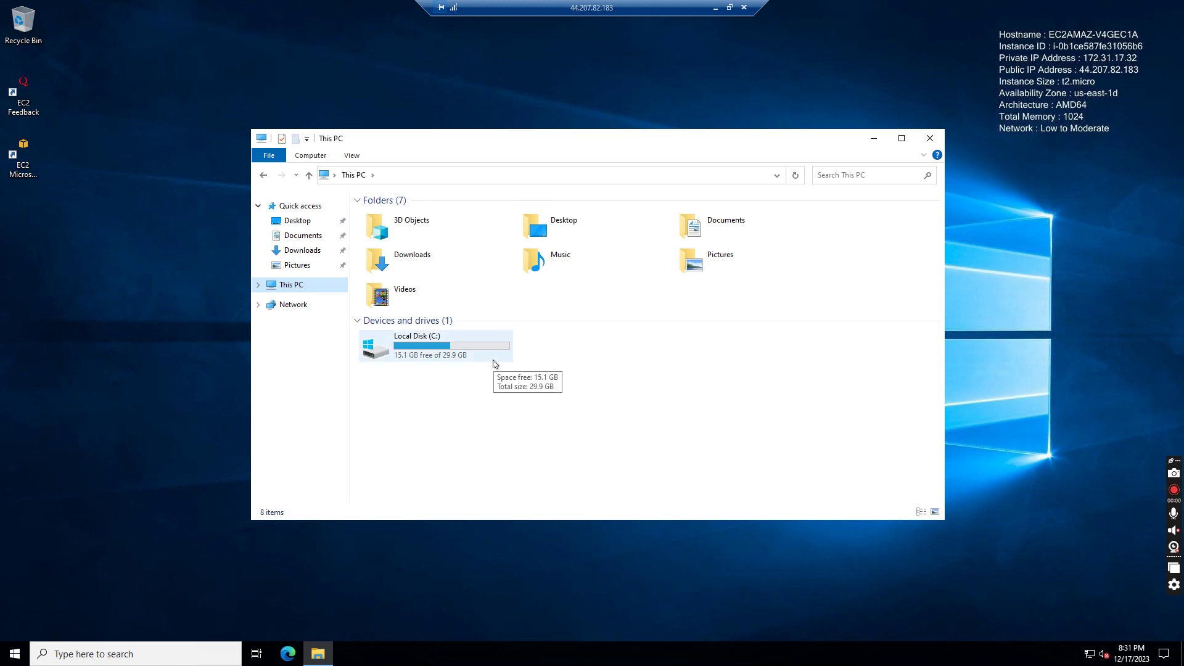
{"action": "double_click", "coordinate": [625, 5]}
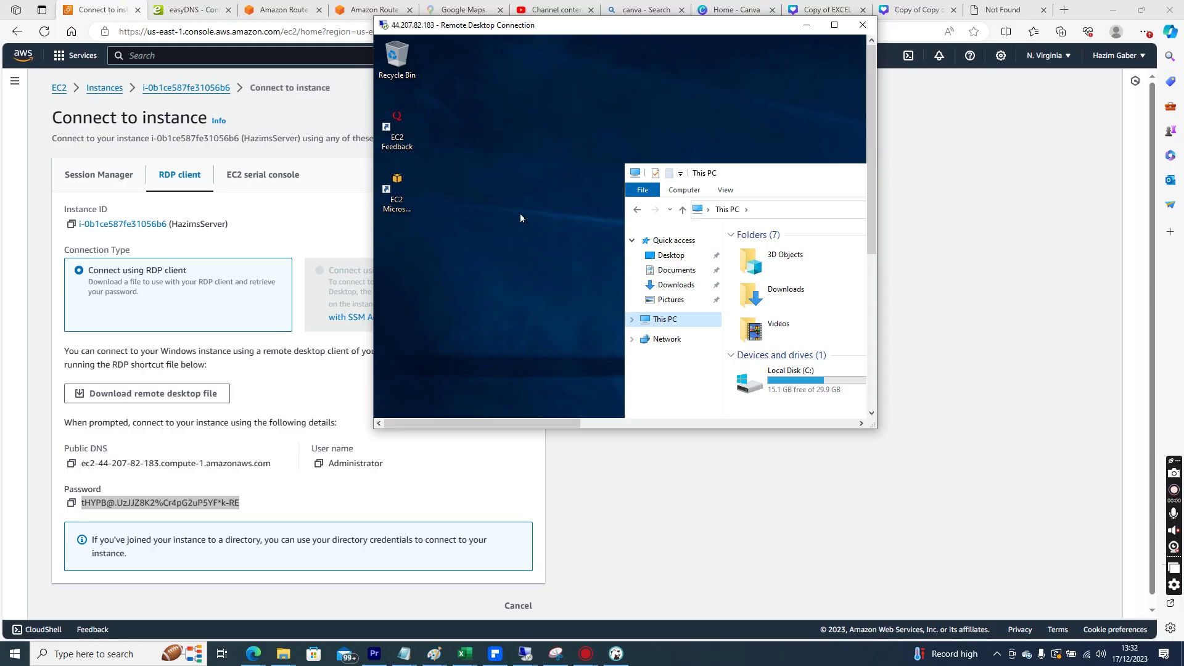
Return to the AWS console, reload the EBS volumes list, and bring the Attached Instances column into view.
{"action": "left_click", "coordinate": [182, 88]}
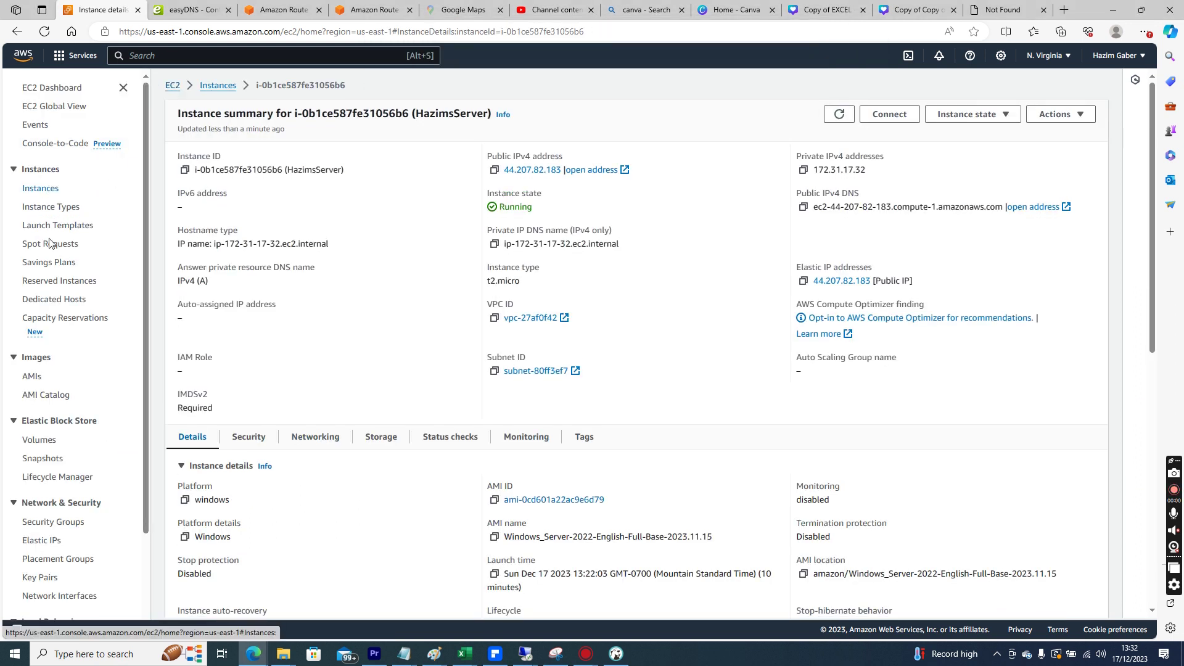
{"action": "left_click", "coordinate": [40, 442]}
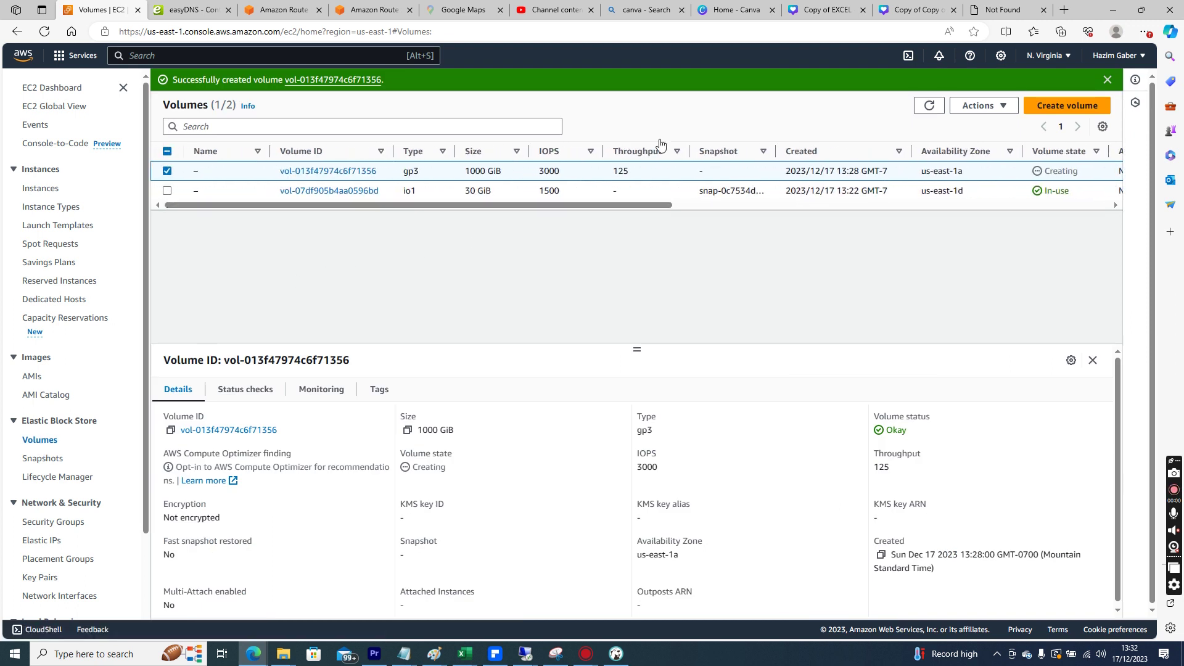
{"action": "left_click", "coordinate": [716, 204]}
{"action": "left_click_drag", "start_coordinate": [716, 203], "coordinate": [577, 205]}
{"action": "left_click", "coordinate": [44, 31]}
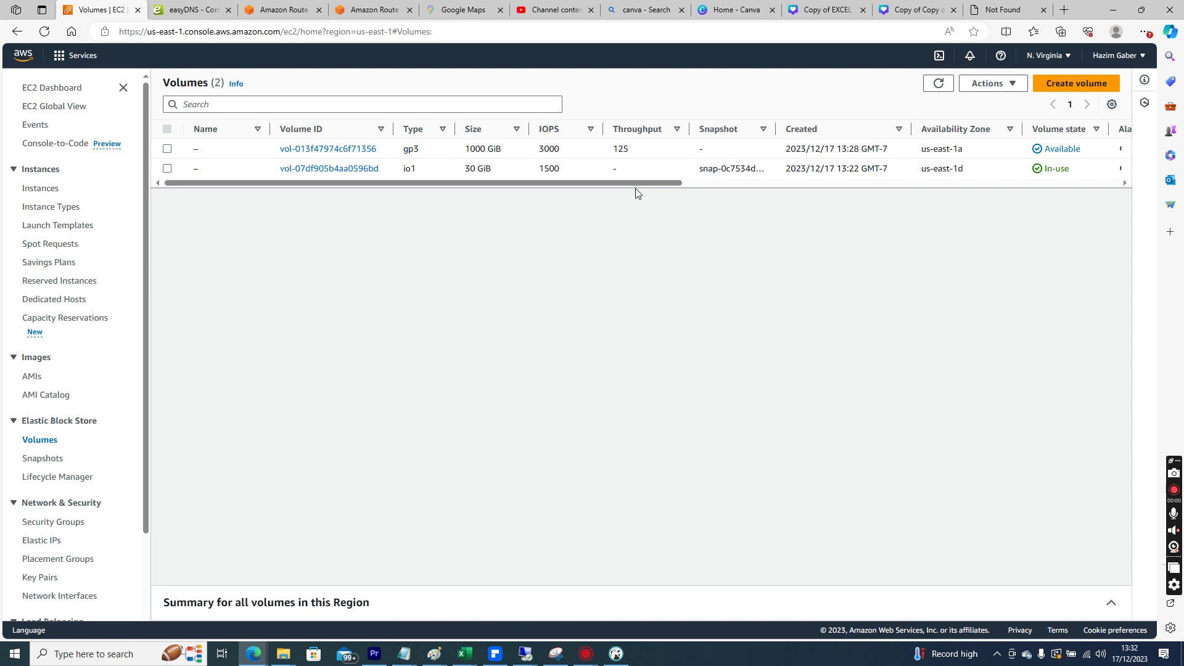
{"action": "left_click", "coordinate": [739, 183]}
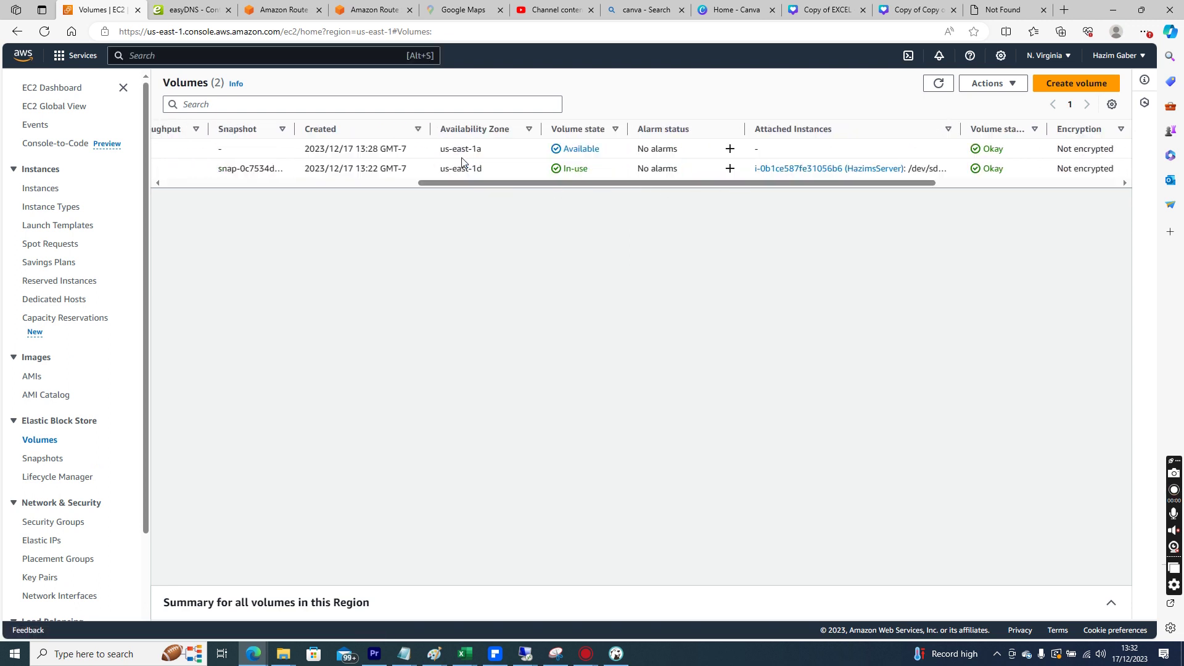
Try to attach the available 1000 GiB volume in us-east-1a to an instance.
{"action": "left_click", "coordinate": [773, 153]}
{"action": "right_click", "coordinate": [774, 154]}
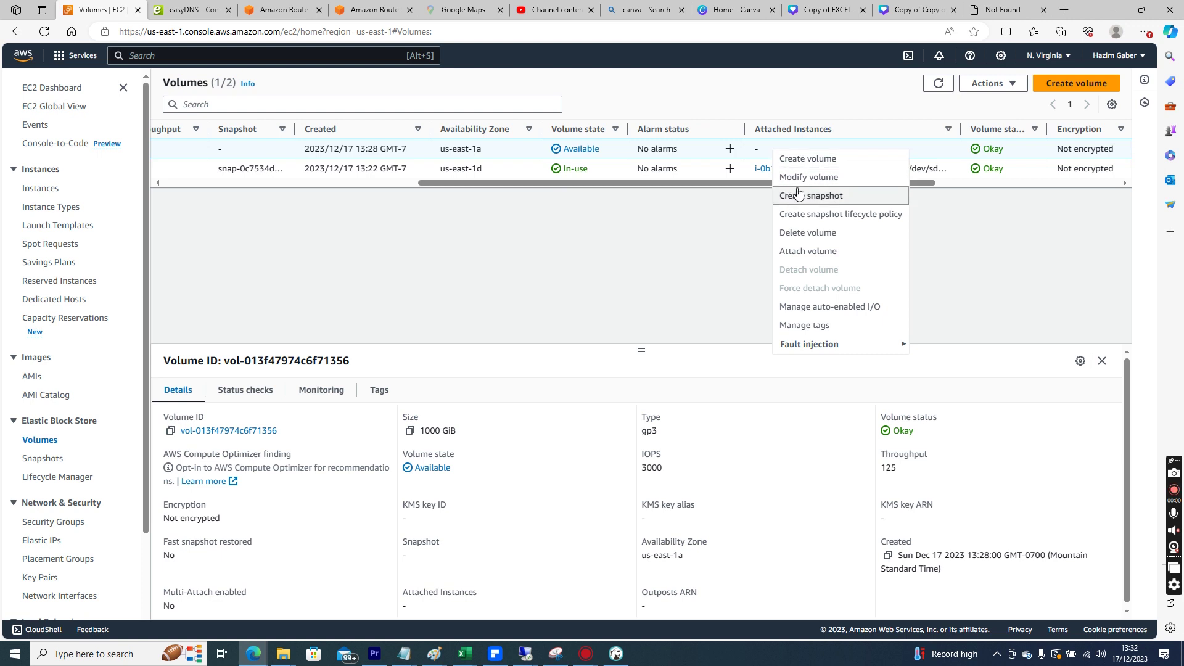
{"action": "left_click", "coordinate": [805, 251]}
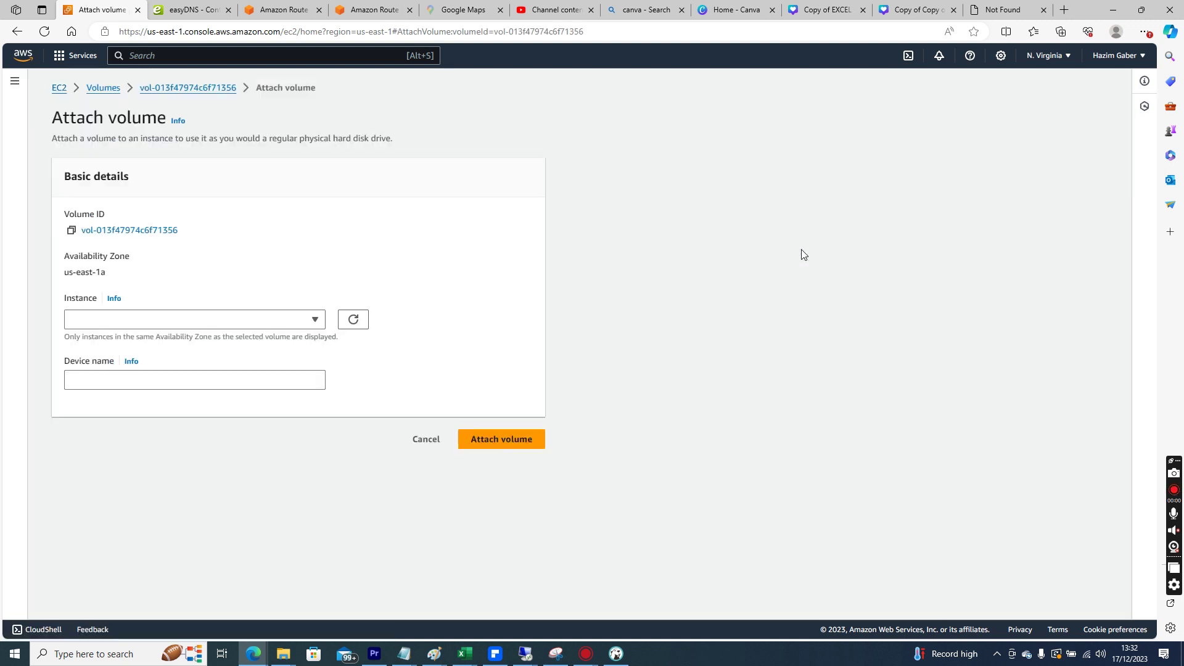
{"action": "left_click", "coordinate": [272, 321]}
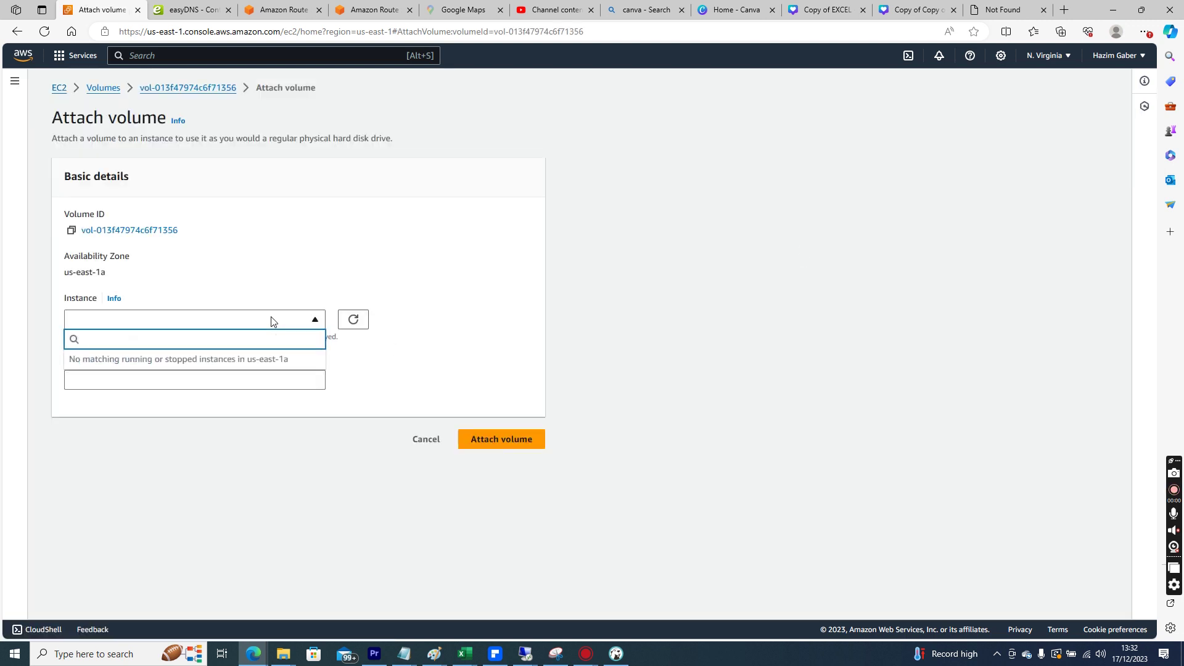
{"action": "left_click", "coordinate": [272, 322]}
{"action": "left_click", "coordinate": [314, 324]}
Return to the EC2 dashboard, list the running instances, and check the server instance's Availability Zone.
{"action": "left_click", "coordinate": [60, 89]}
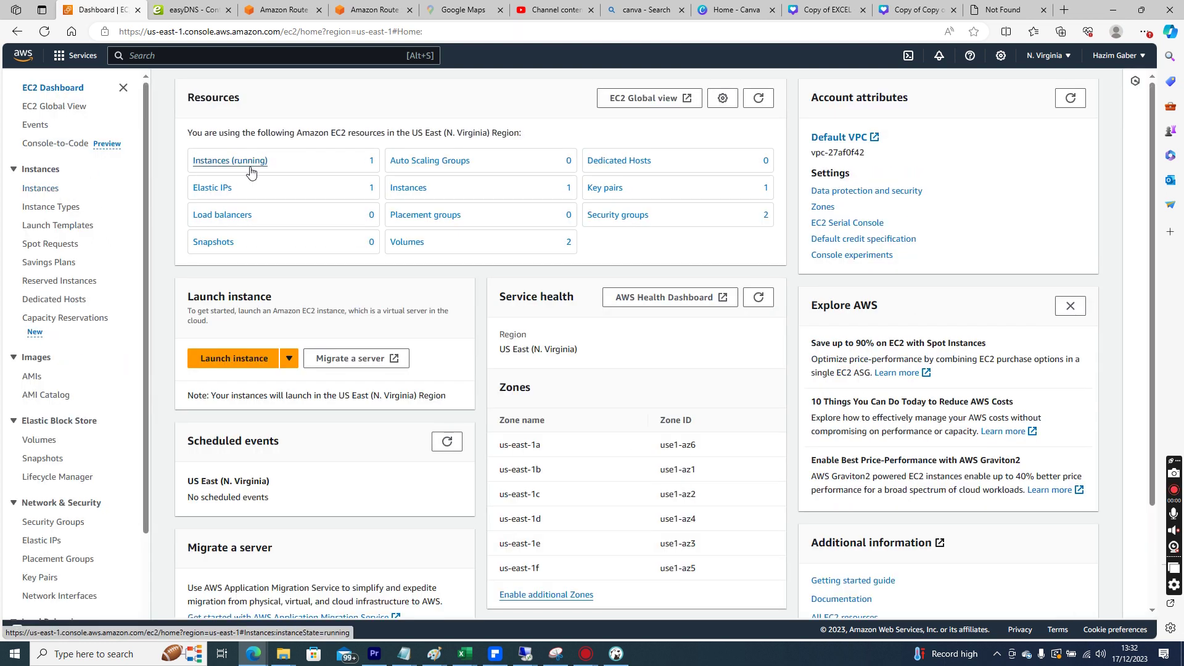
{"action": "left_click", "coordinate": [250, 166]}
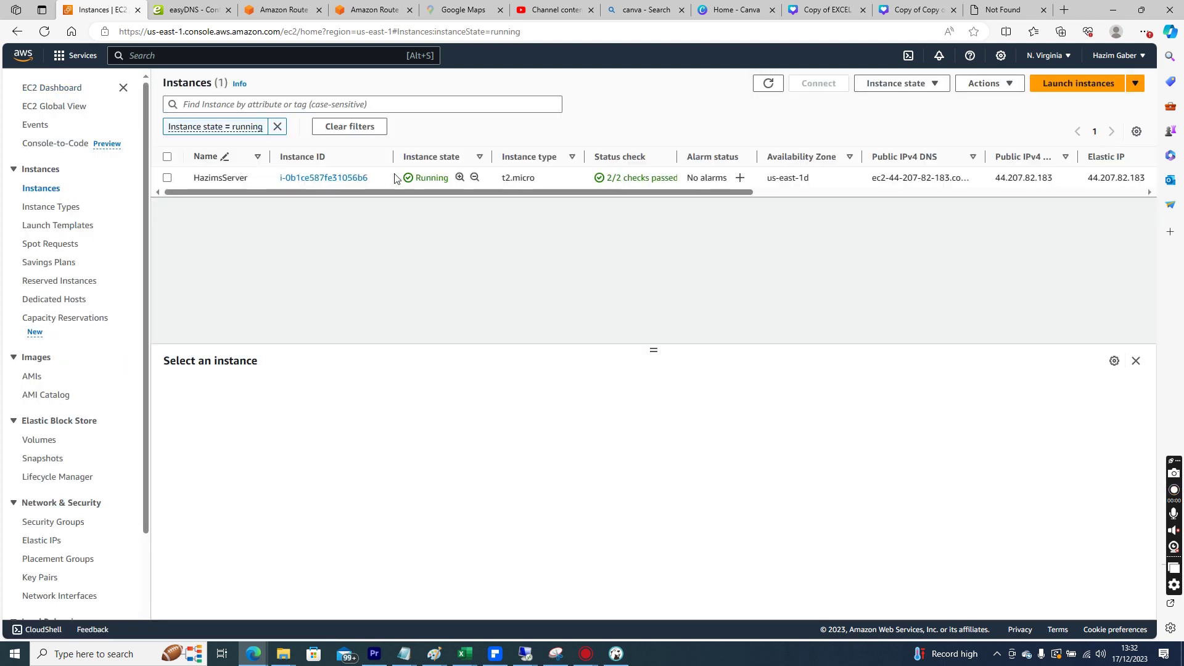
{"action": "left_click", "coordinate": [561, 178]}
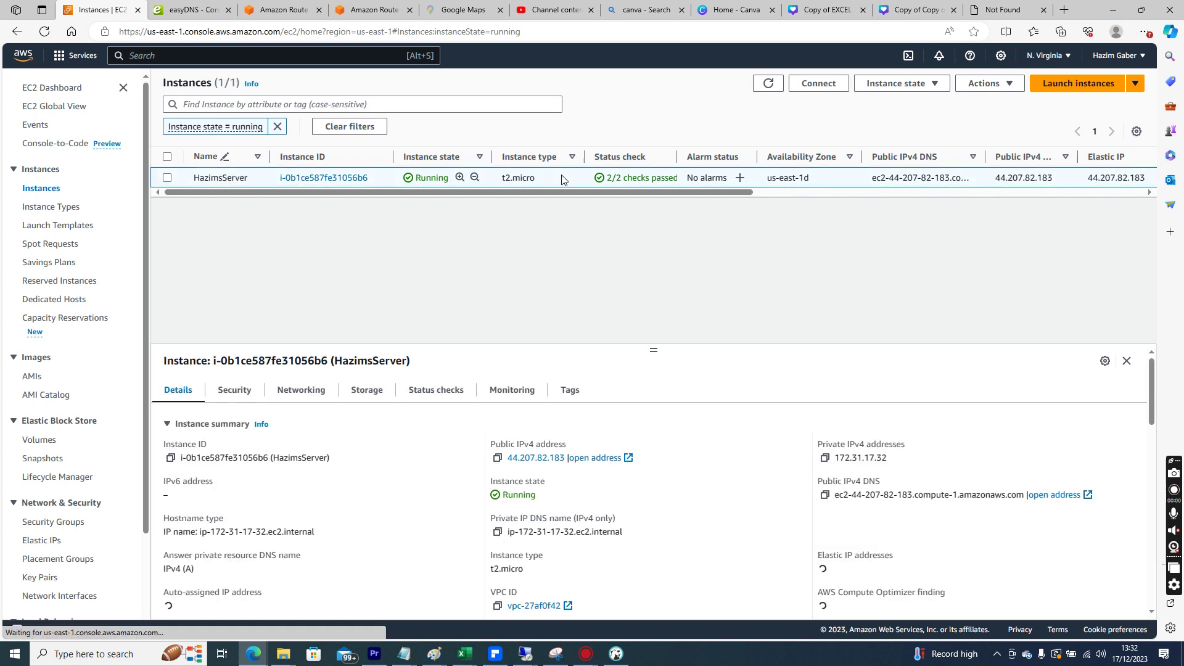
{"action": "left_click_drag", "start_coordinate": [810, 180], "coordinate": [767, 180]}
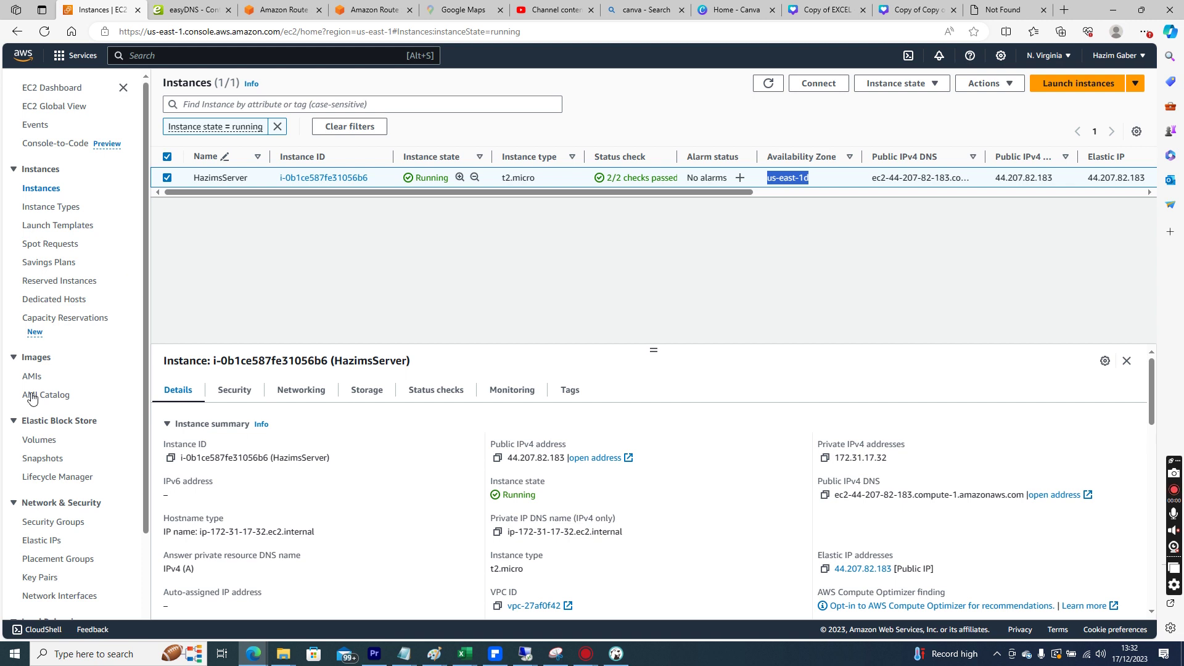
Create a 100 GiB General Purpose SSD (gp3) volume in Availability Zone us-east-1d.
{"action": "left_click", "coordinate": [44, 442]}
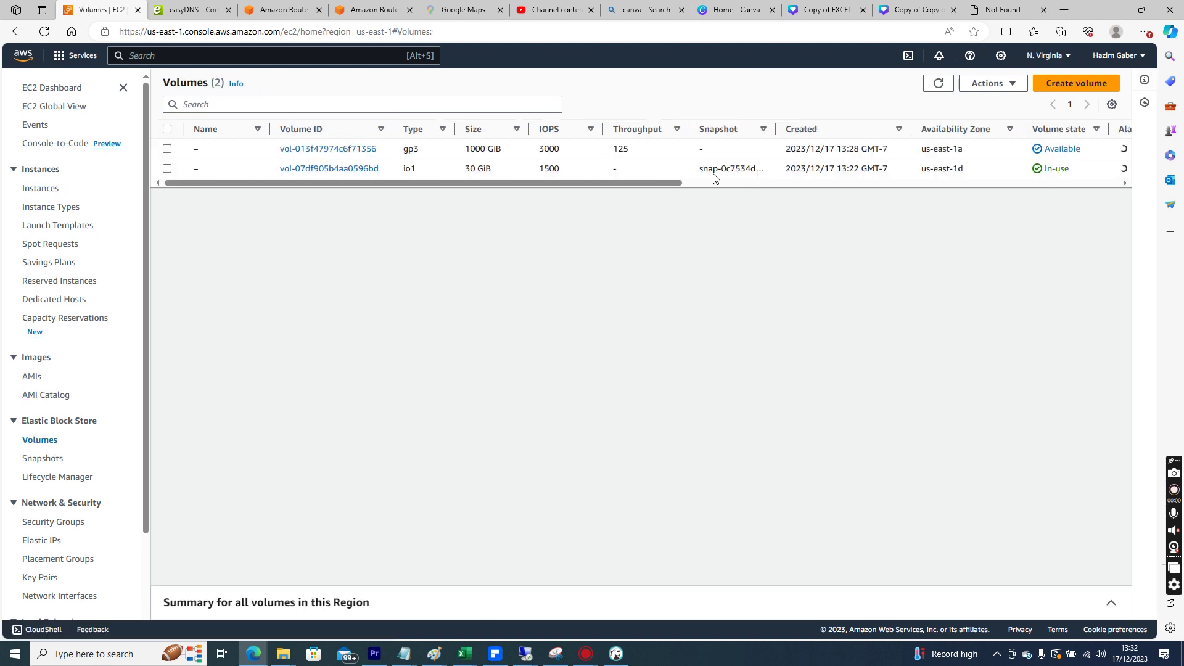
{"action": "left_click", "coordinate": [1057, 86]}
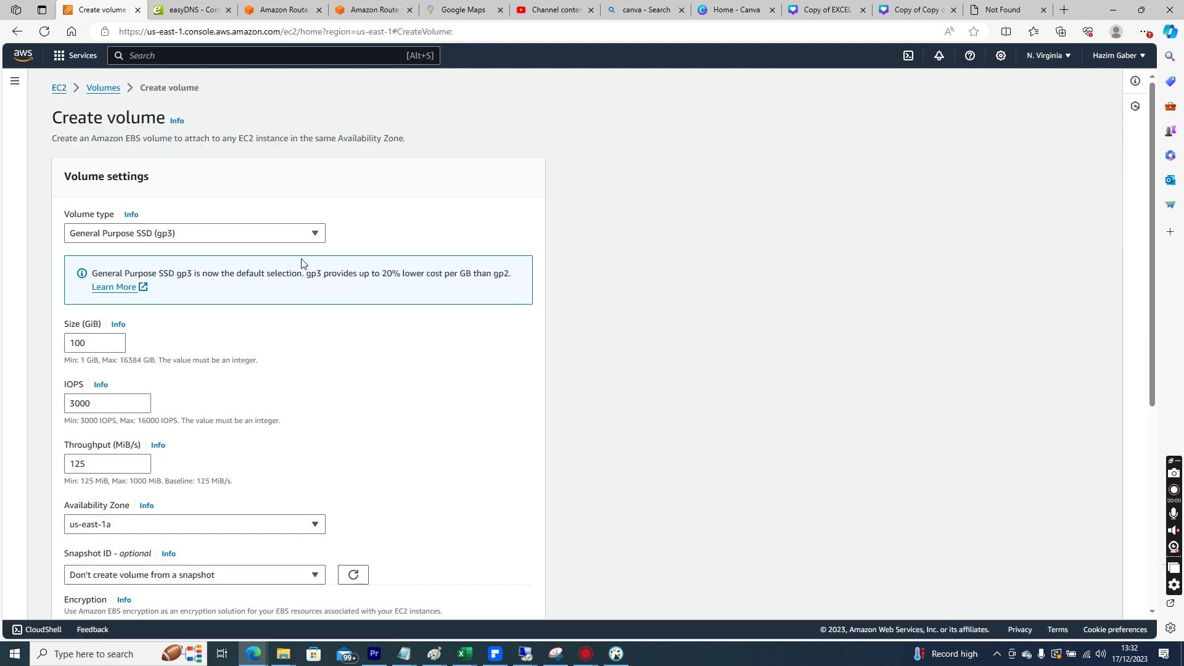
{"action": "left_click", "coordinate": [226, 521]}
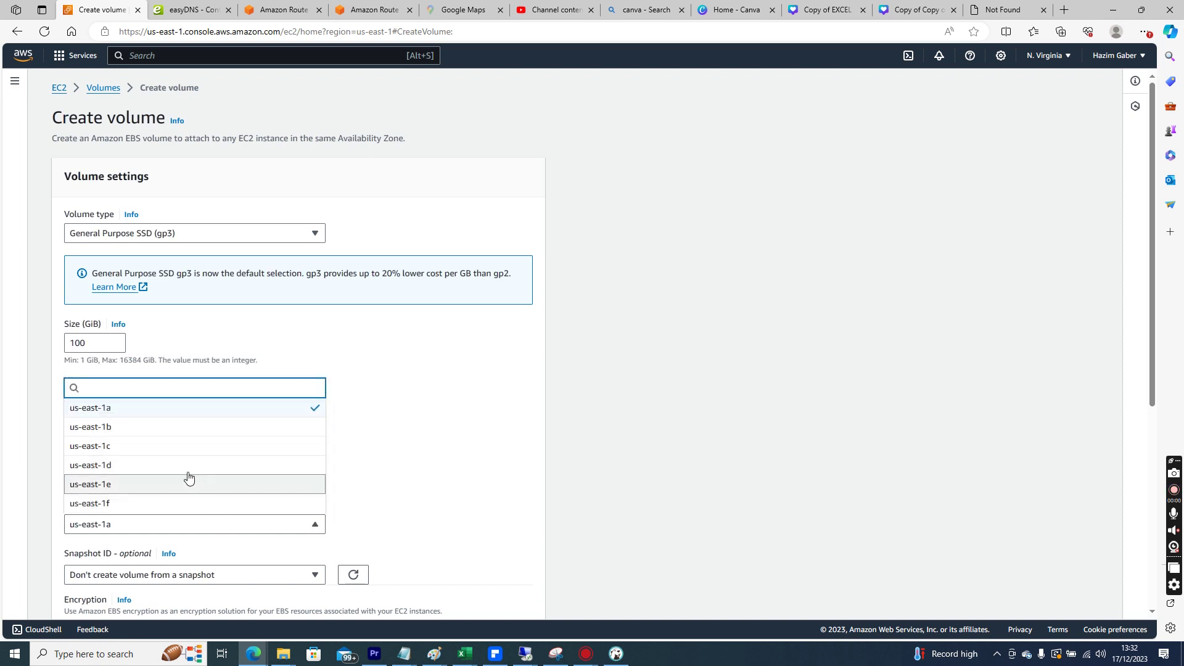
{"action": "left_click", "coordinate": [168, 464]}
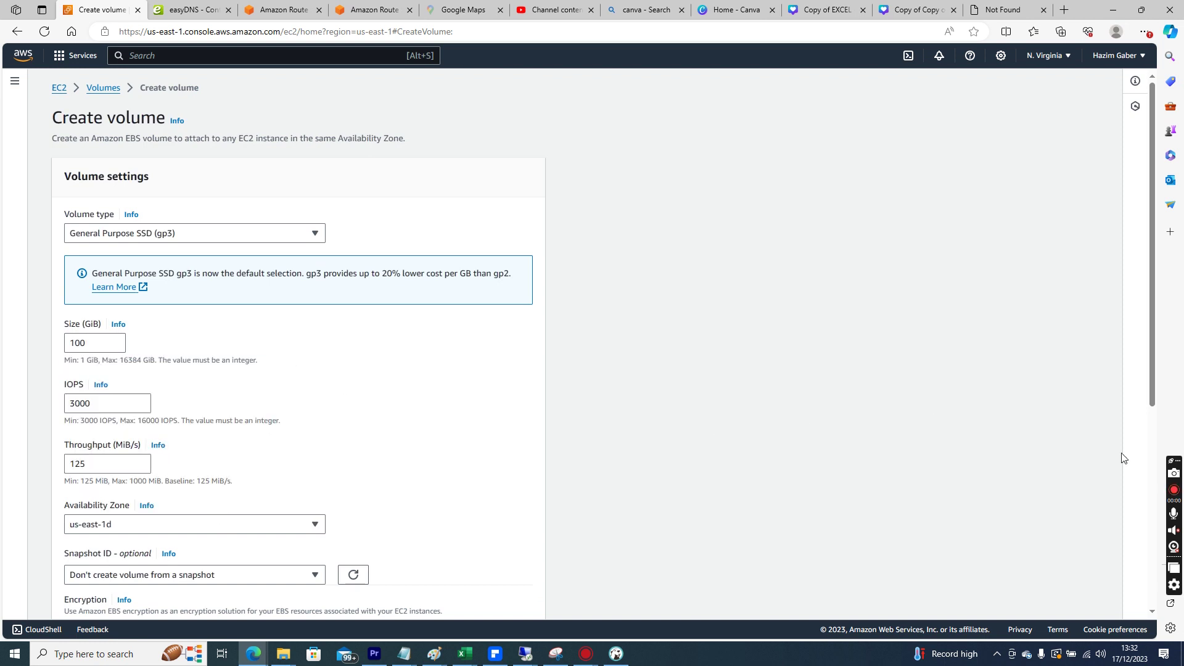
{"action": "scroll", "coordinate": [1148, 438], "scroll_direction": "down", "scroll_amount": 5}
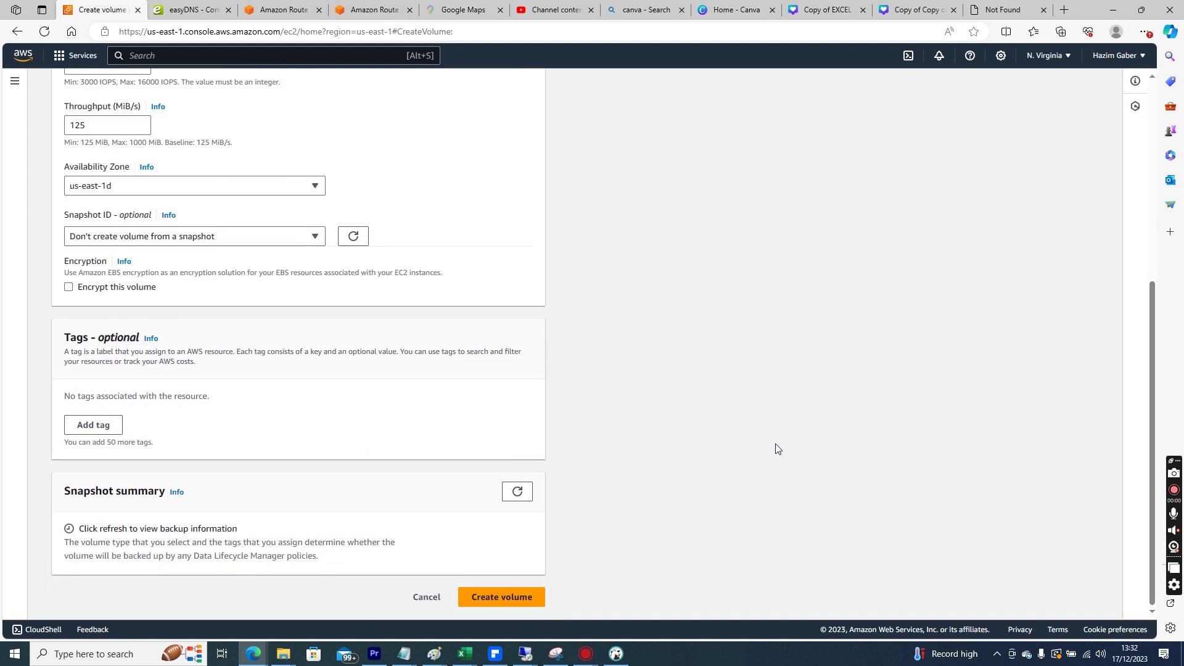
{"action": "left_click", "coordinate": [492, 597]}
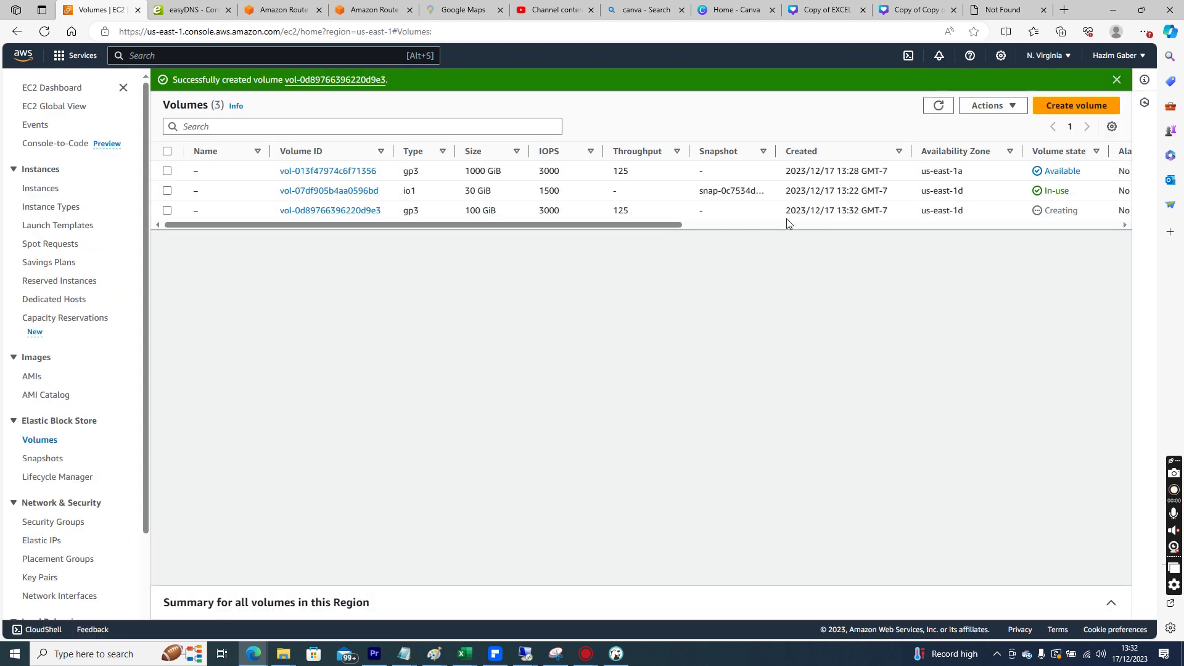
Delete the unattached 1000 GiB volume in us-east-1a.
{"action": "right_click", "coordinate": [646, 174]}
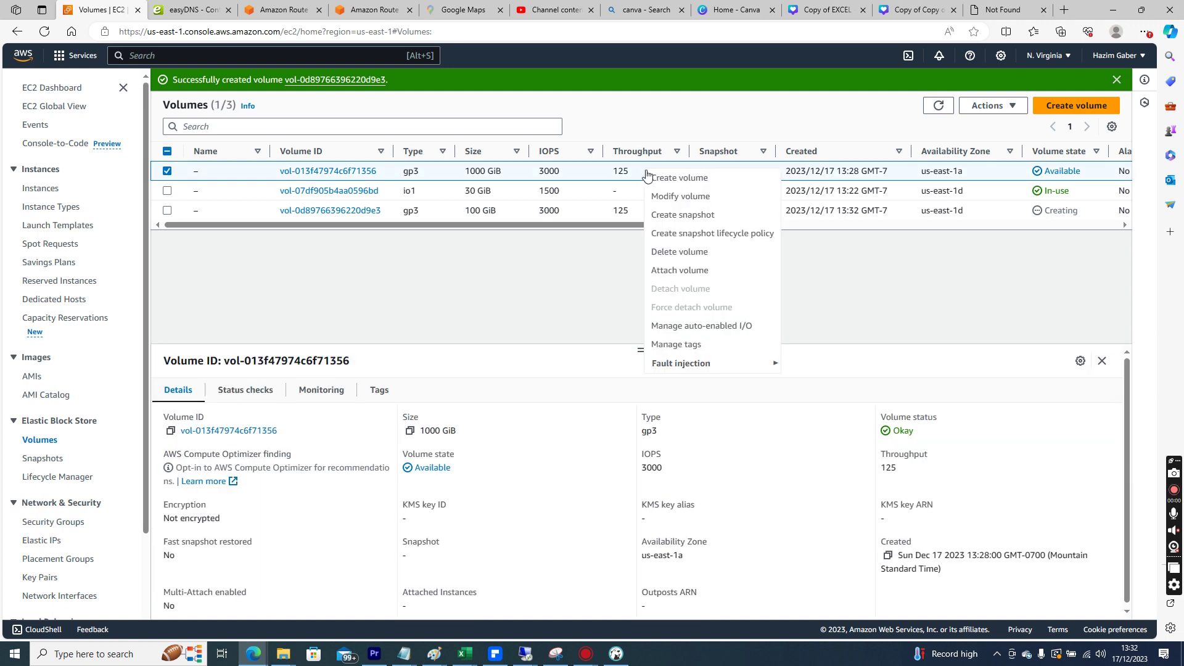
{"action": "left_click", "coordinate": [678, 253]}
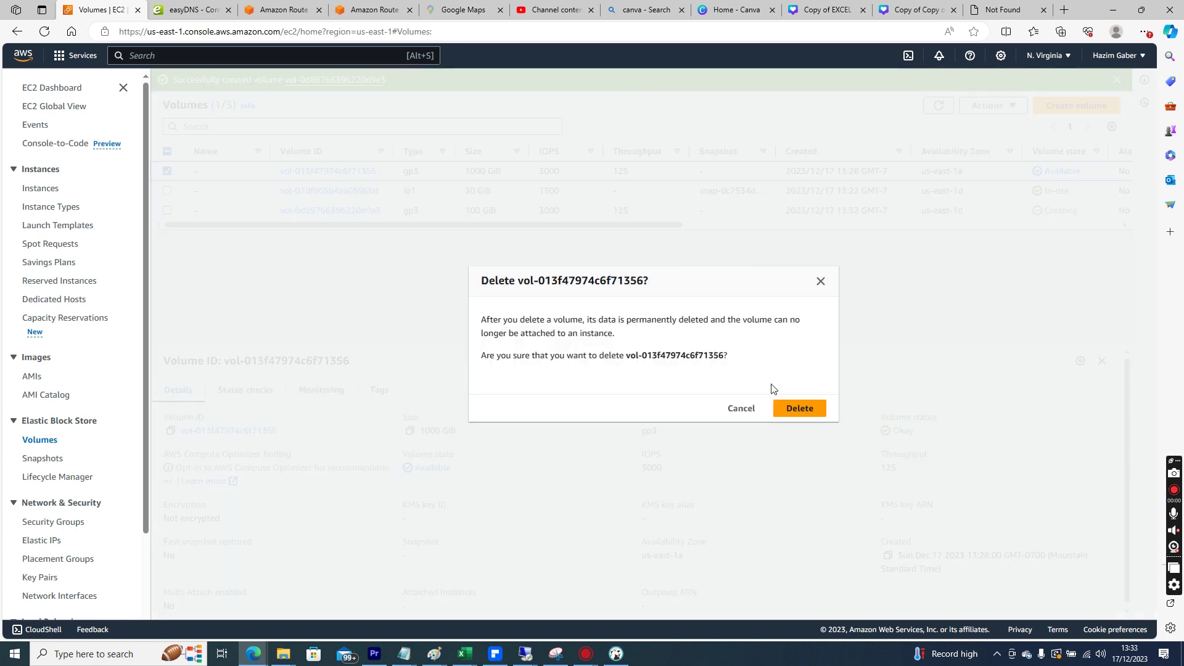
{"action": "left_click", "coordinate": [800, 409]}
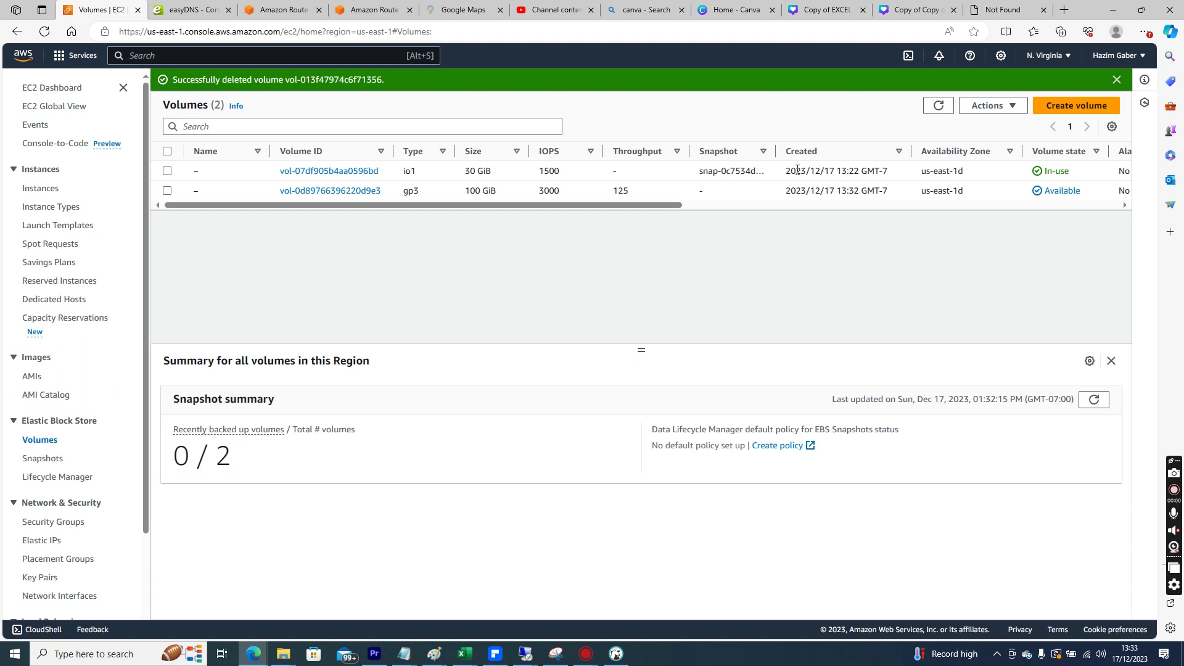
Attach the available 100 GiB volume to the running server instance with device name xvdf.
{"action": "left_click", "coordinate": [782, 206]}
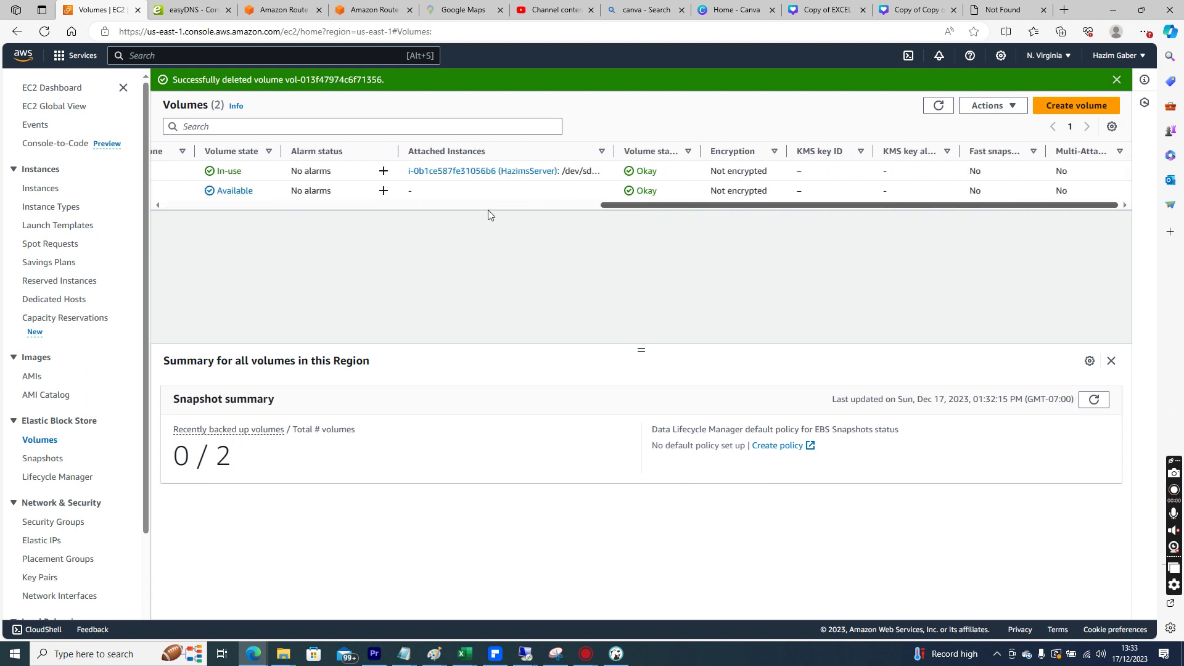
{"action": "right_click", "coordinate": [444, 190]}
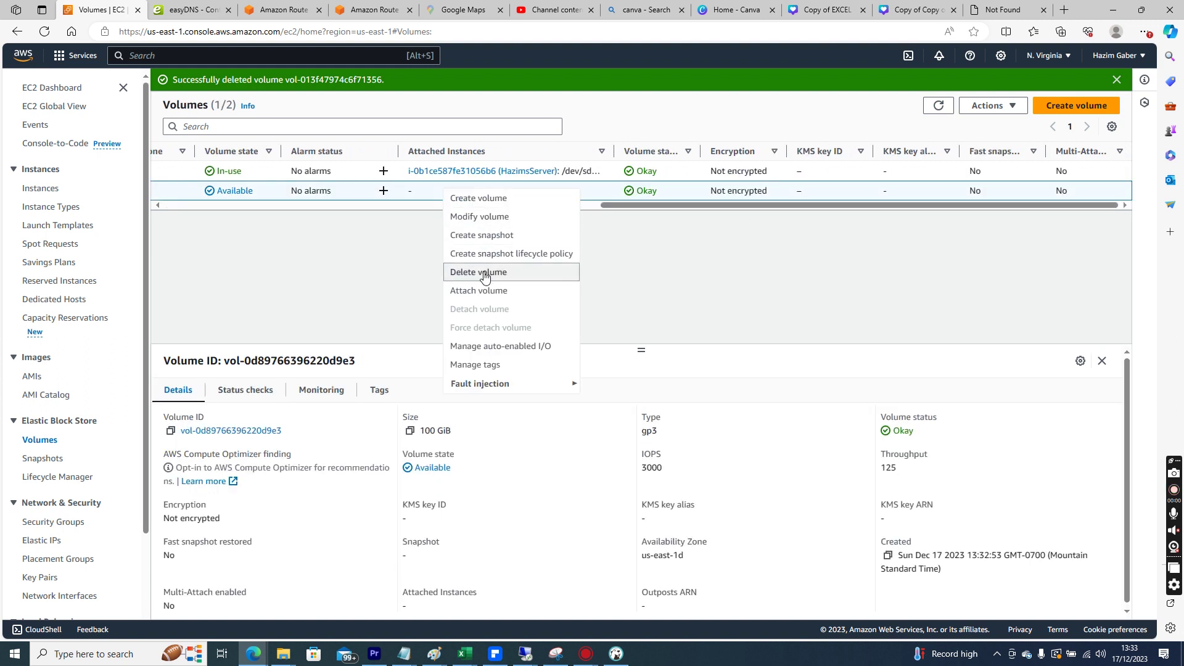
{"action": "left_click", "coordinate": [483, 290]}
{"action": "left_click", "coordinate": [281, 325]}
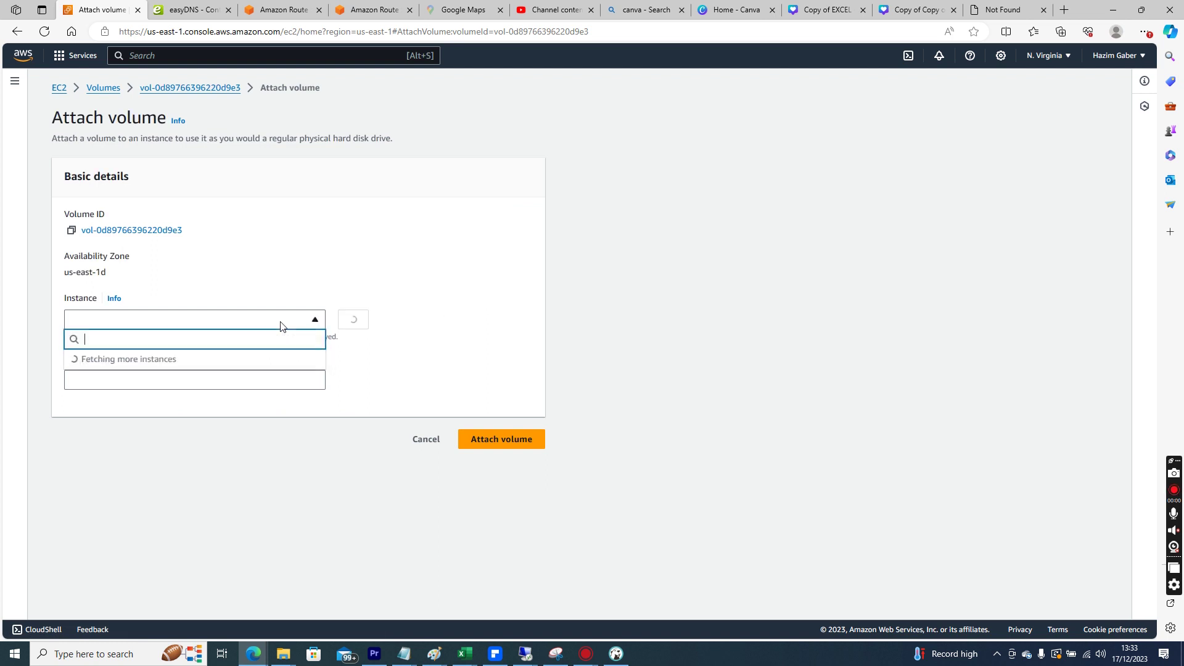
{"action": "left_click", "coordinate": [151, 368]}
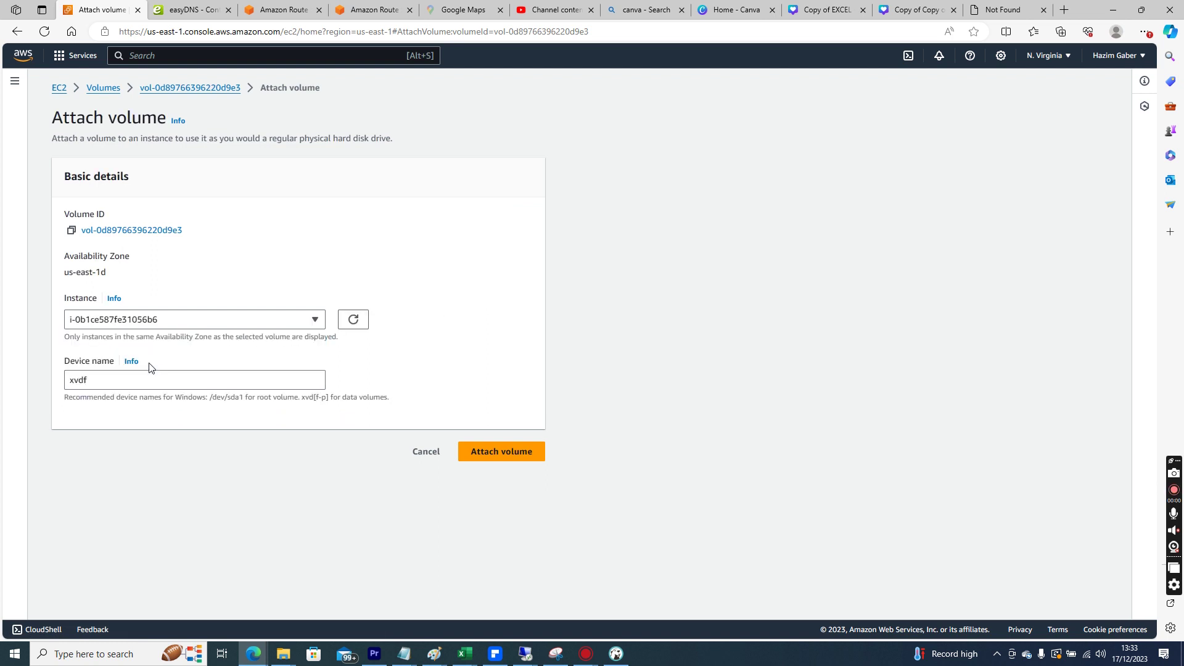
{"action": "left_click", "coordinate": [488, 452]}
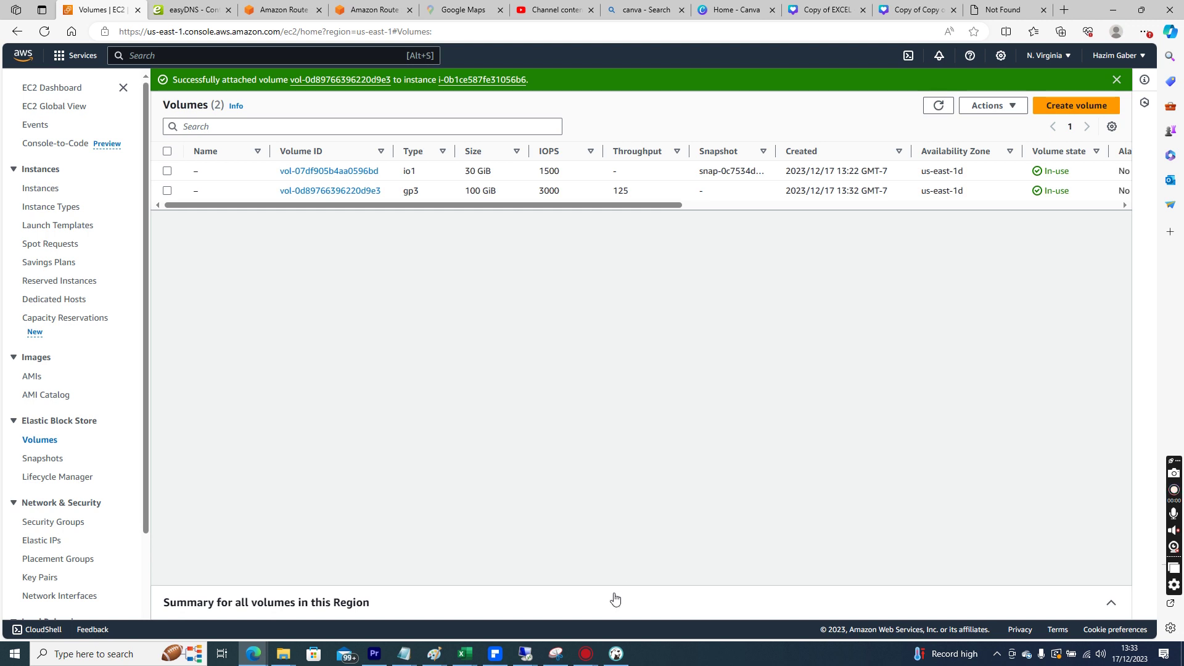
Switch to the Remote Desktop session, make it full screen, and examine the drives under This PC.
{"action": "mouse_move", "coordinate": [526, 653]}
{"action": "left_click", "coordinate": [589, 602]}
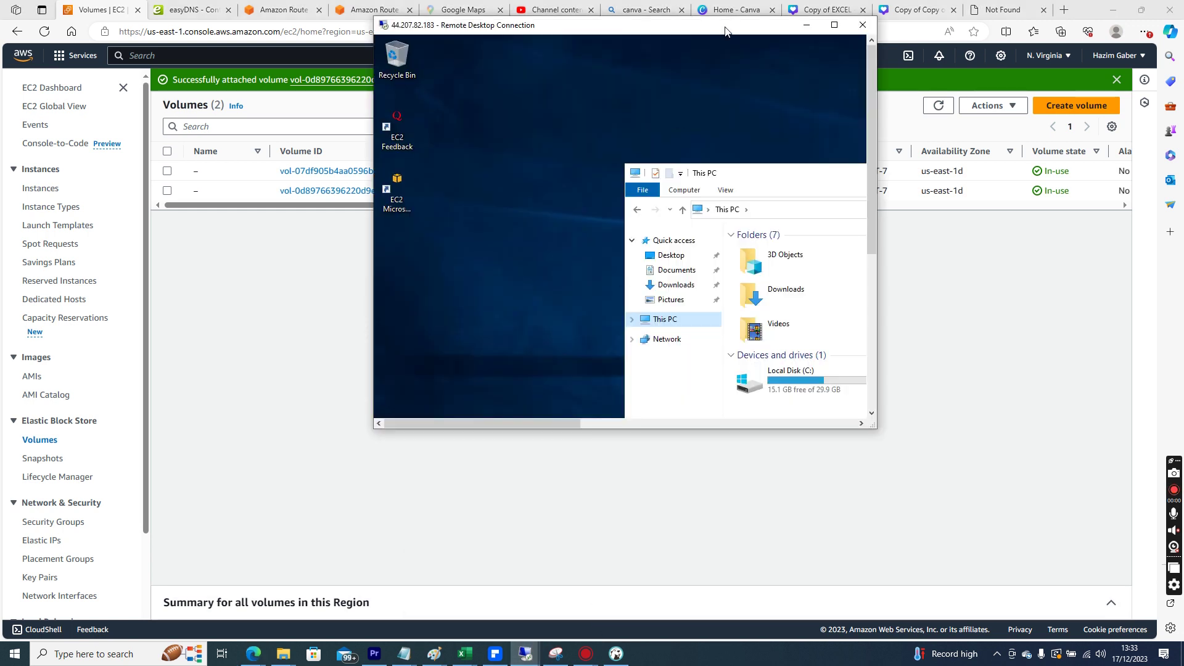
{"action": "double_click", "coordinate": [725, 31]}
{"action": "left_click", "coordinate": [445, 350]}
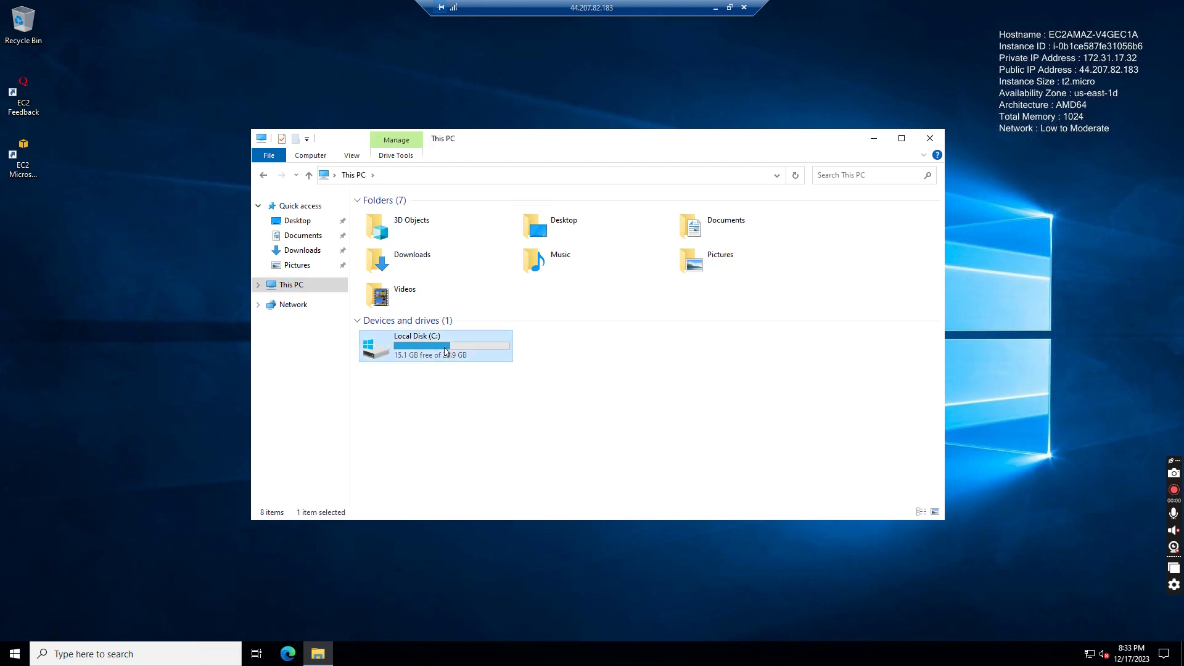
Search the server for the disk management tool, open Disk Management, and maximize its window.
{"action": "key", "text": "super"}
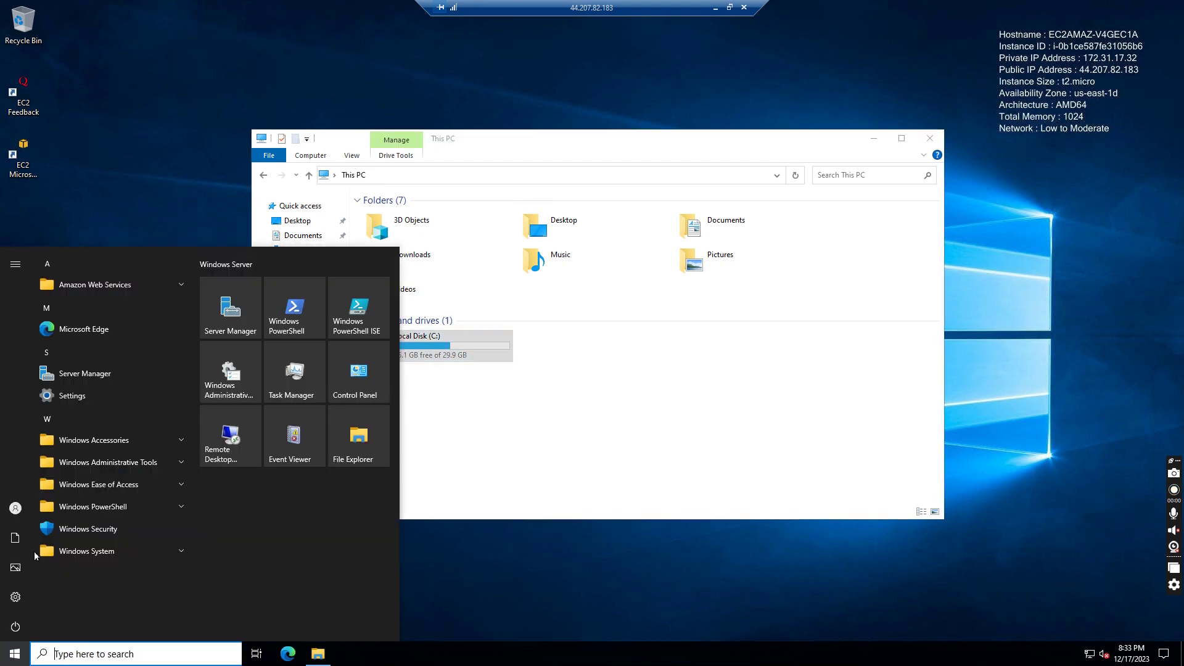
{"action": "type", "text": "disk"}
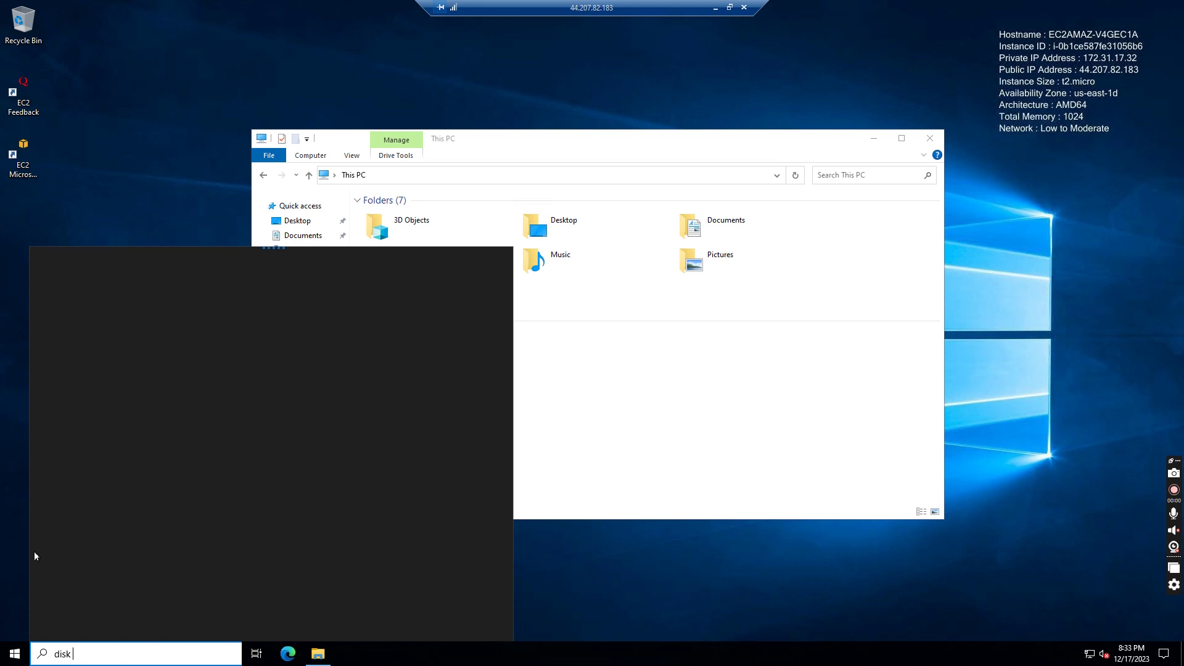
{"action": "type", "text": " maa"}
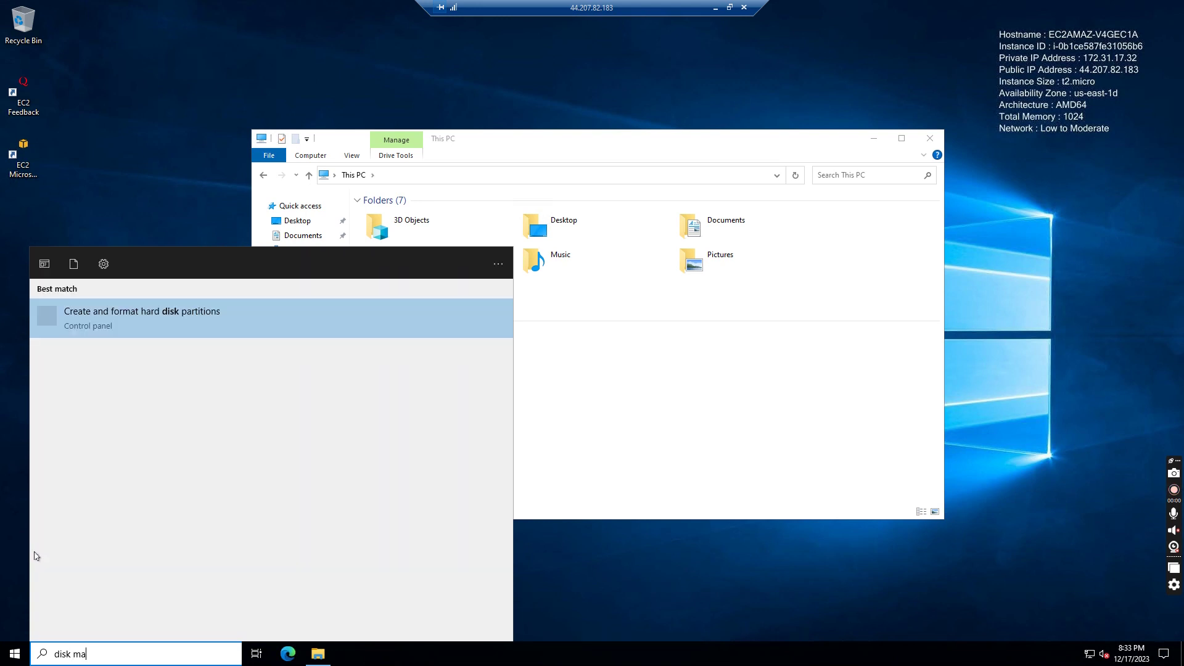
{"action": "left_click", "coordinate": [119, 317]}
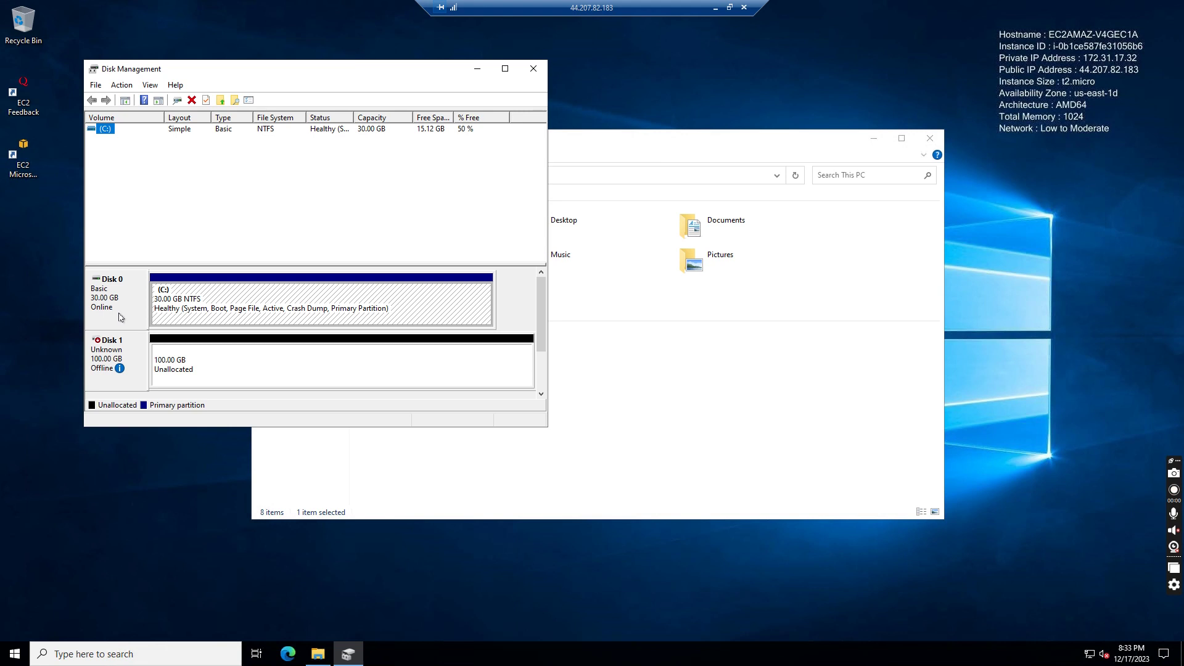
{"action": "double_click", "coordinate": [316, 68]}
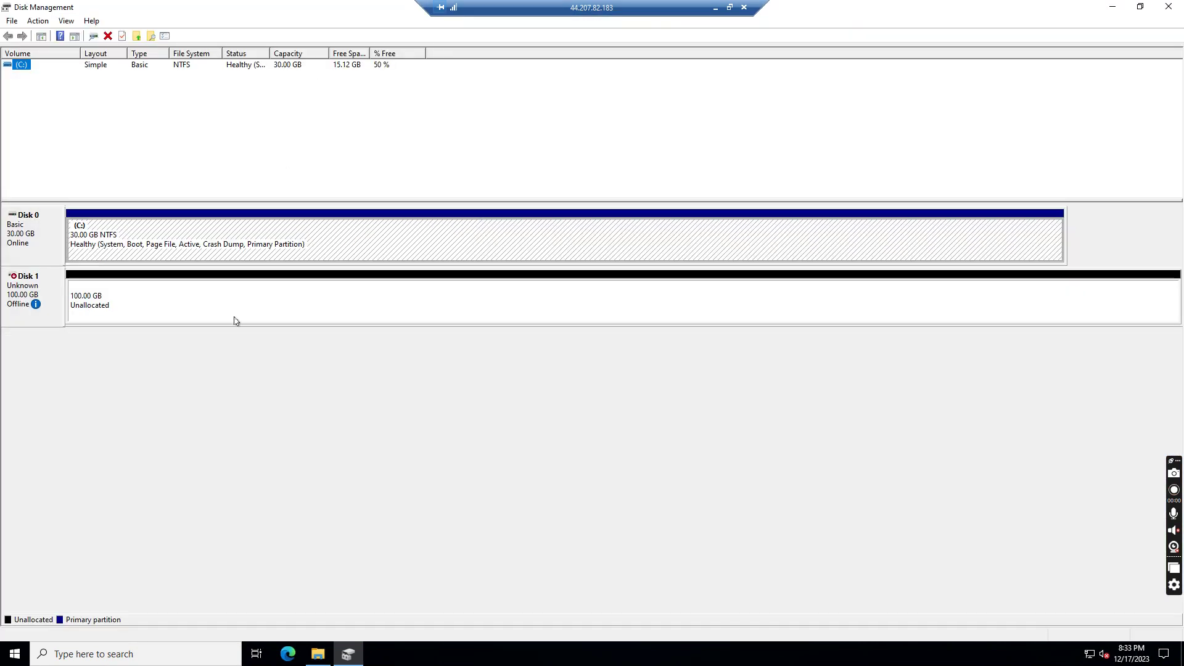
Select Disk 1's unallocated space and restore the Disk Management window to its smaller size.
{"action": "mouse_move", "coordinate": [39, 311]}
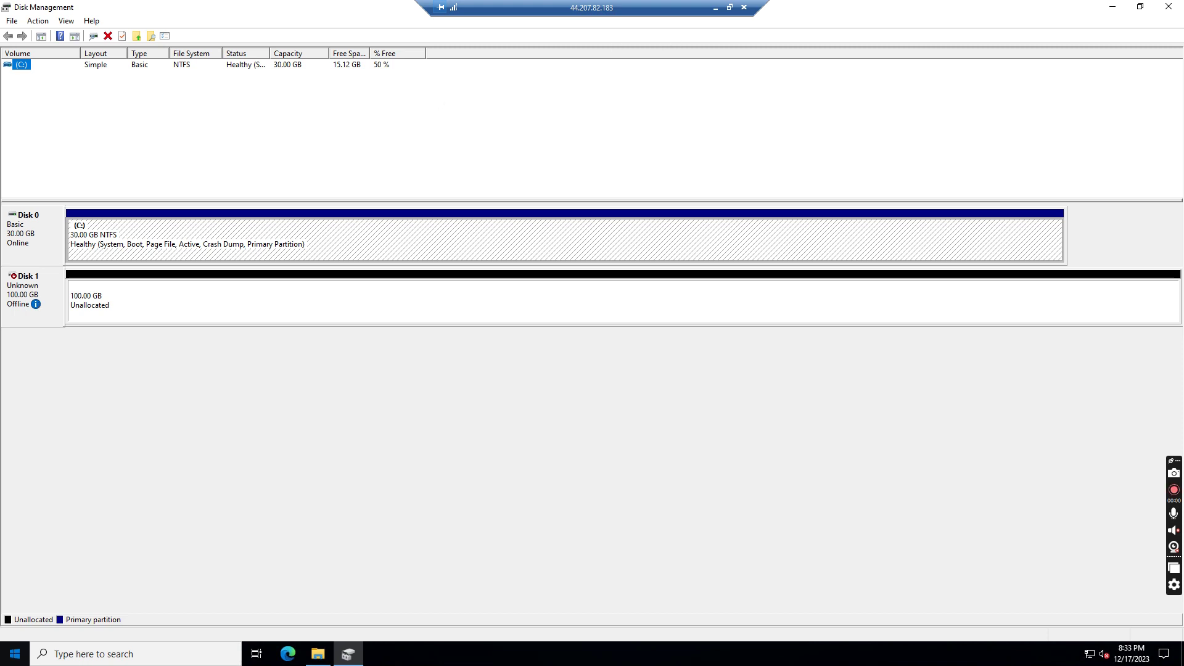
{"action": "key", "text": "Down"}
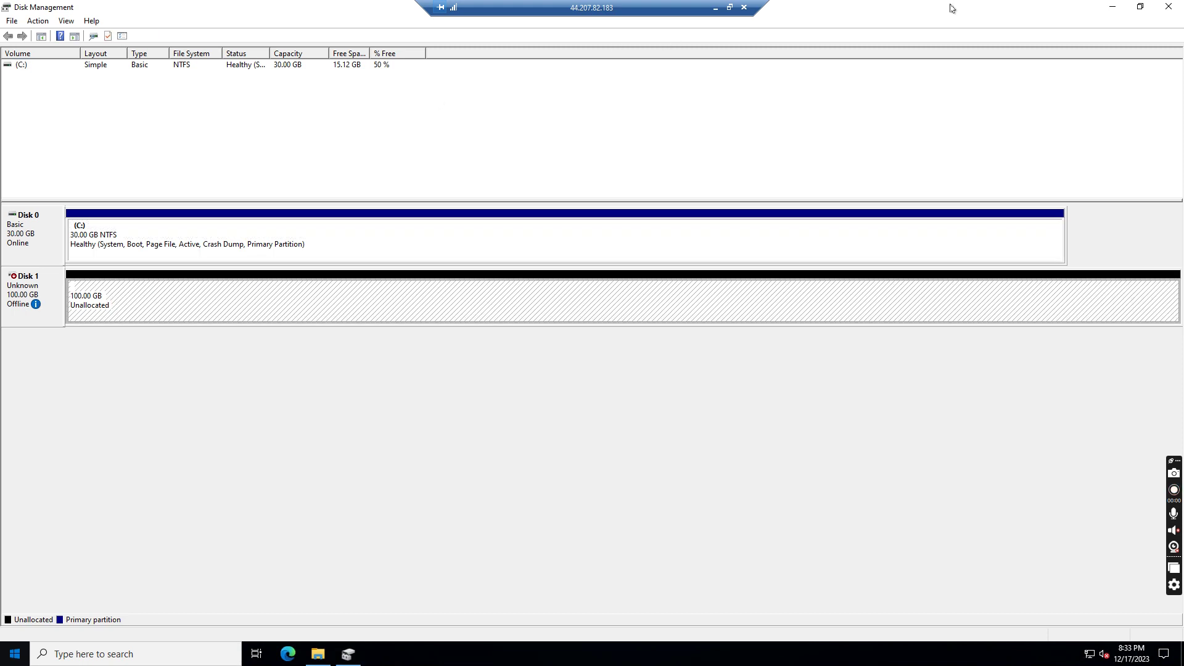
{"action": "left_click", "coordinate": [1142, 7]}
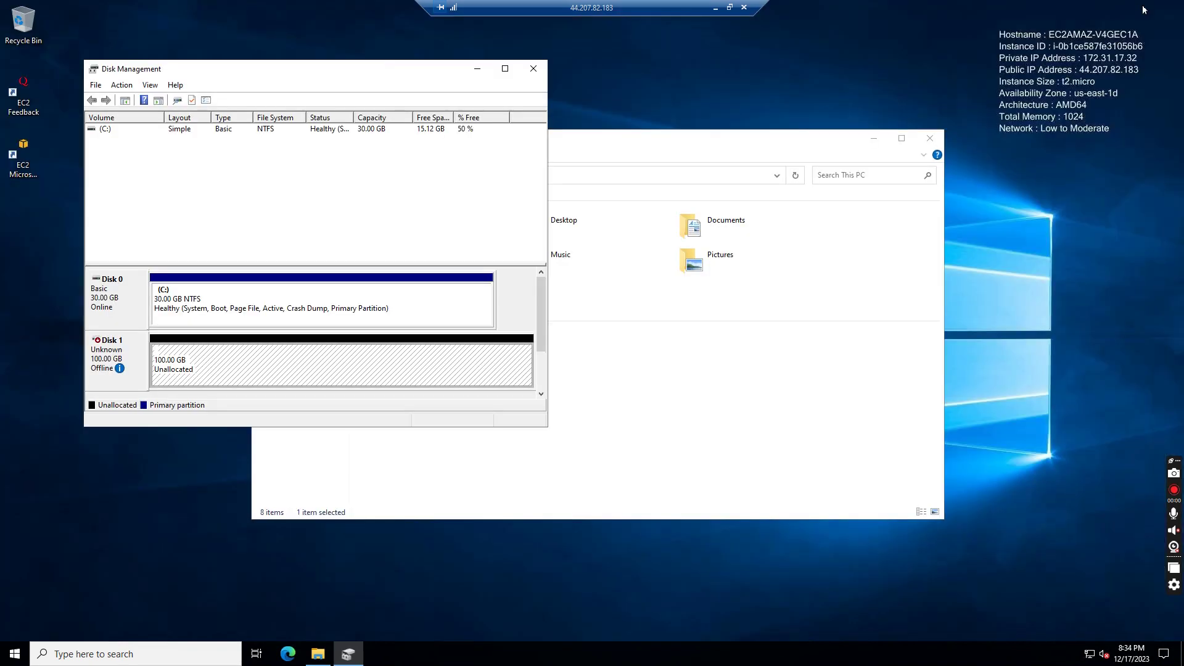
{"action": "left_click", "coordinate": [540, 384]}
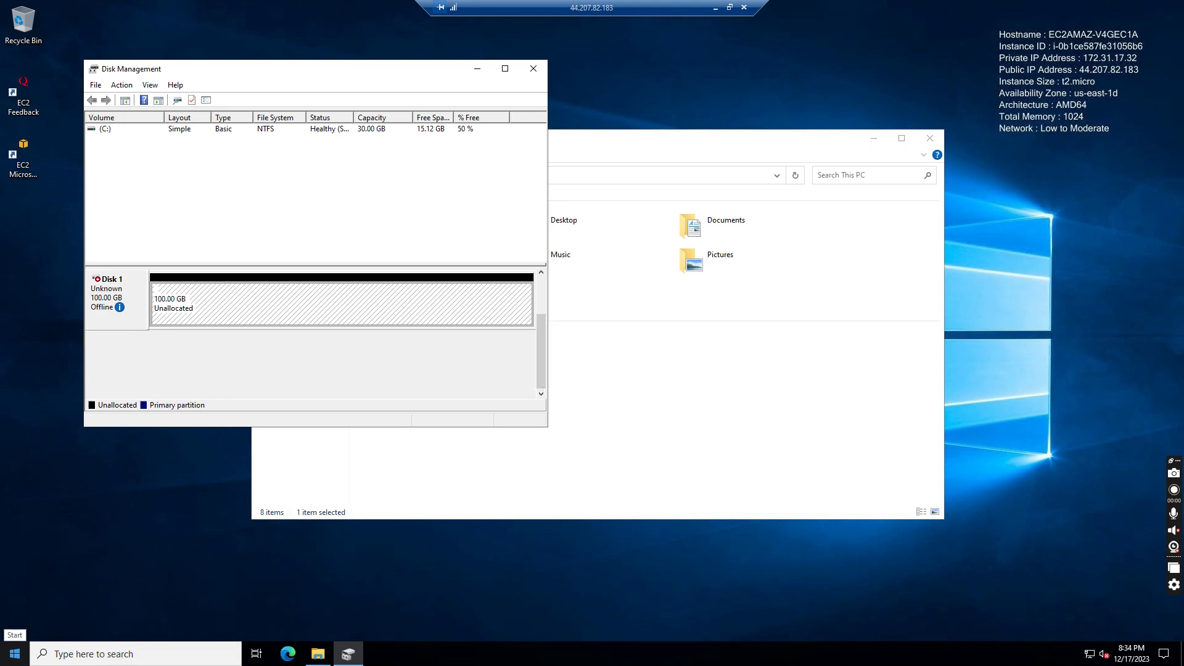
Open the Local Group Policy Editor and enlarge it beside Disk Management, with Computer Configuration's Windows Settings selected.
{"action": "left_click", "coordinate": [15, 654]}
{"action": "type", "text": "grou"}
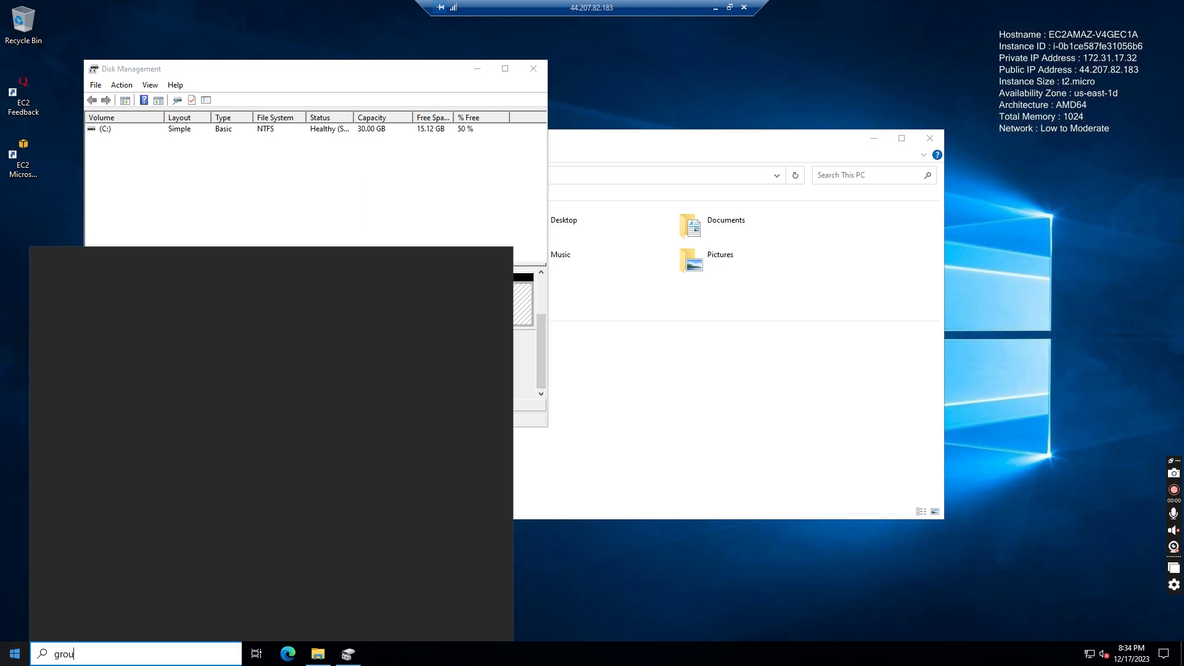
{"action": "type", "text": "p"}
{"action": "key", "text": "Return"}
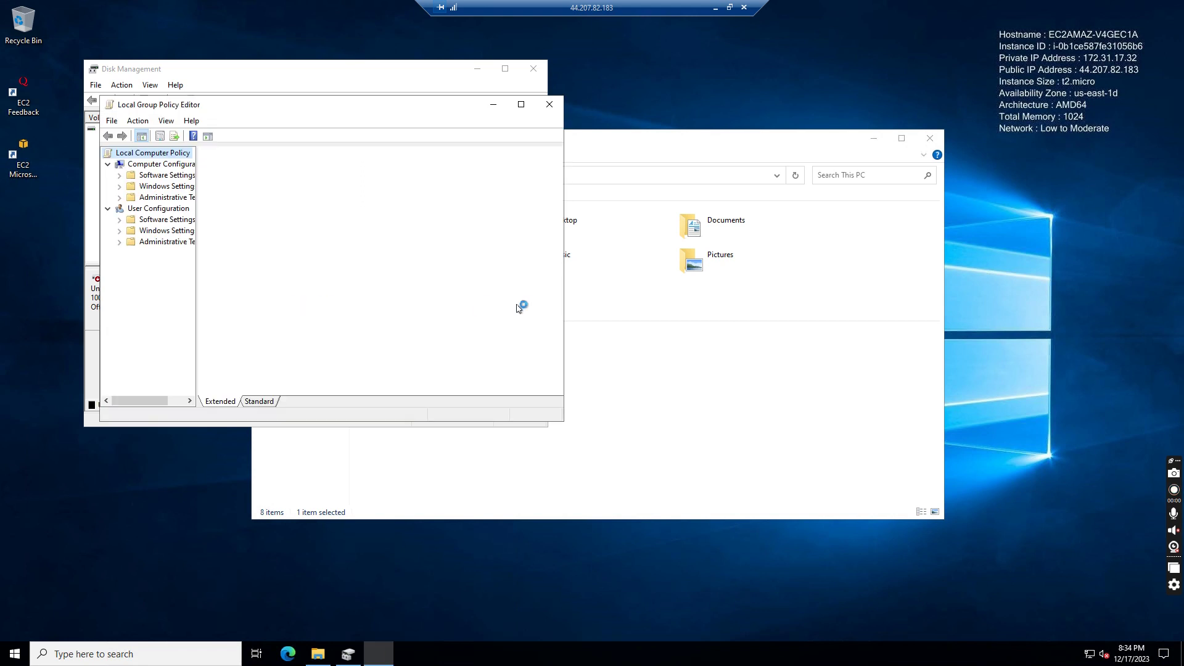
{"action": "left_click_drag", "start_coordinate": [458, 80], "coordinate": [817, 95]}
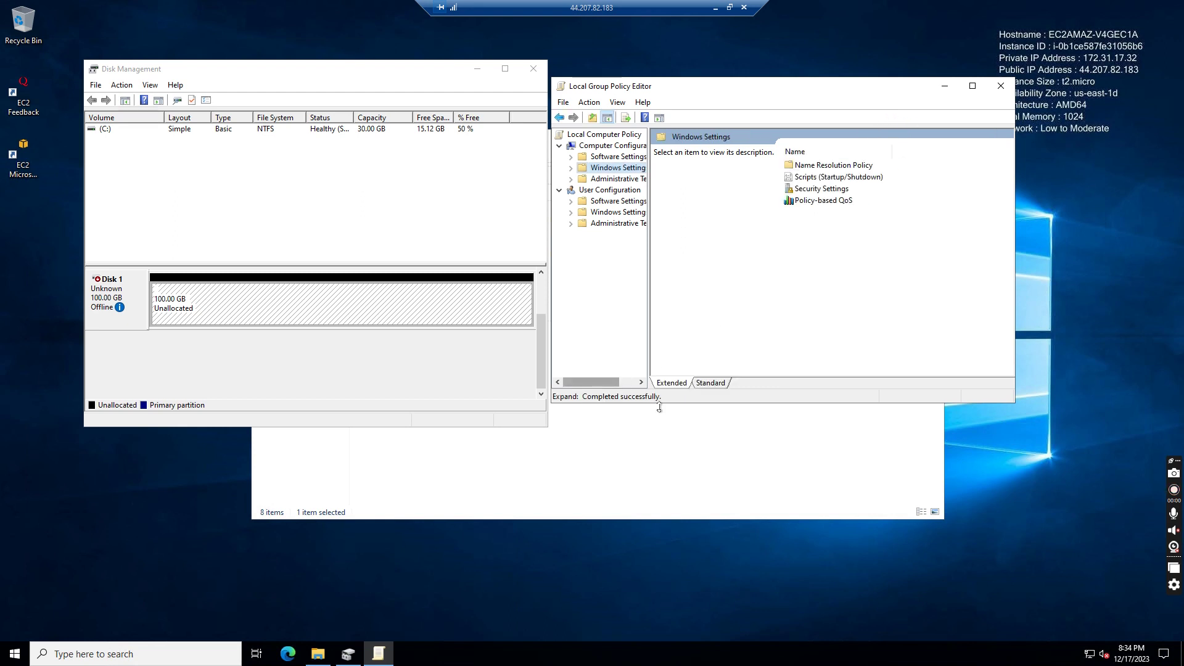
{"action": "left_click_drag", "start_coordinate": [665, 402], "coordinate": [683, 512]}
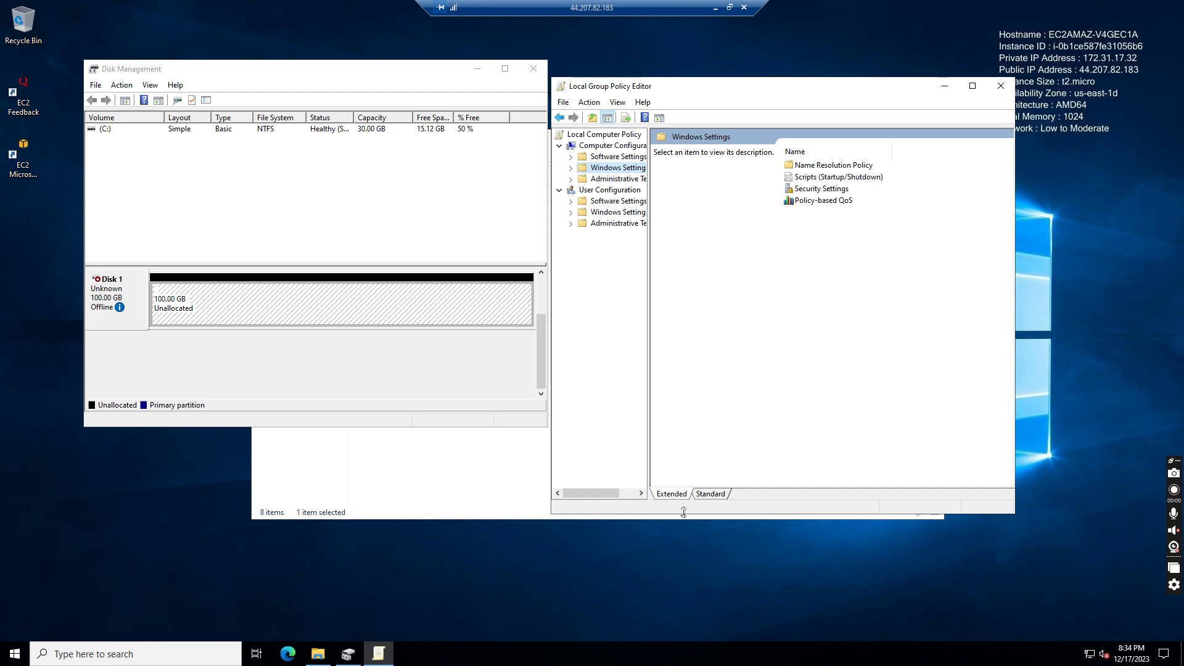